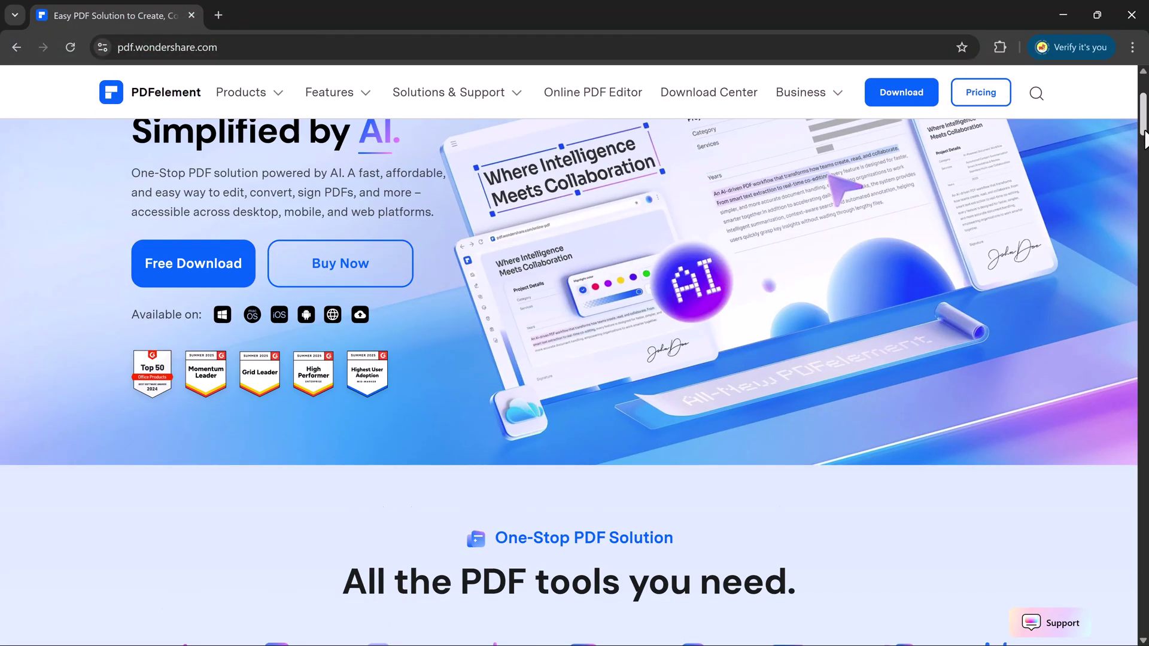
Scroll through the PDFelement product page's features, testimonials and pricing plans.
left_click_drag(1142, 111, 1143, 161)
left_click_drag(359, 251, 501, 251)
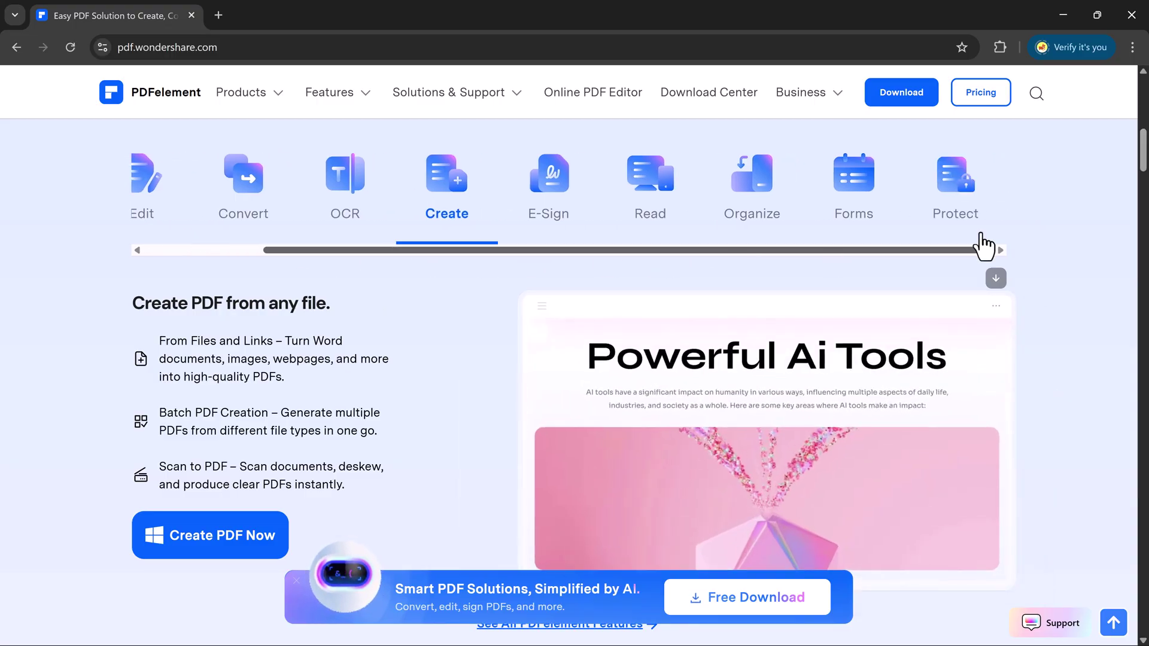
left_click_drag(1141, 154, 1142, 201)
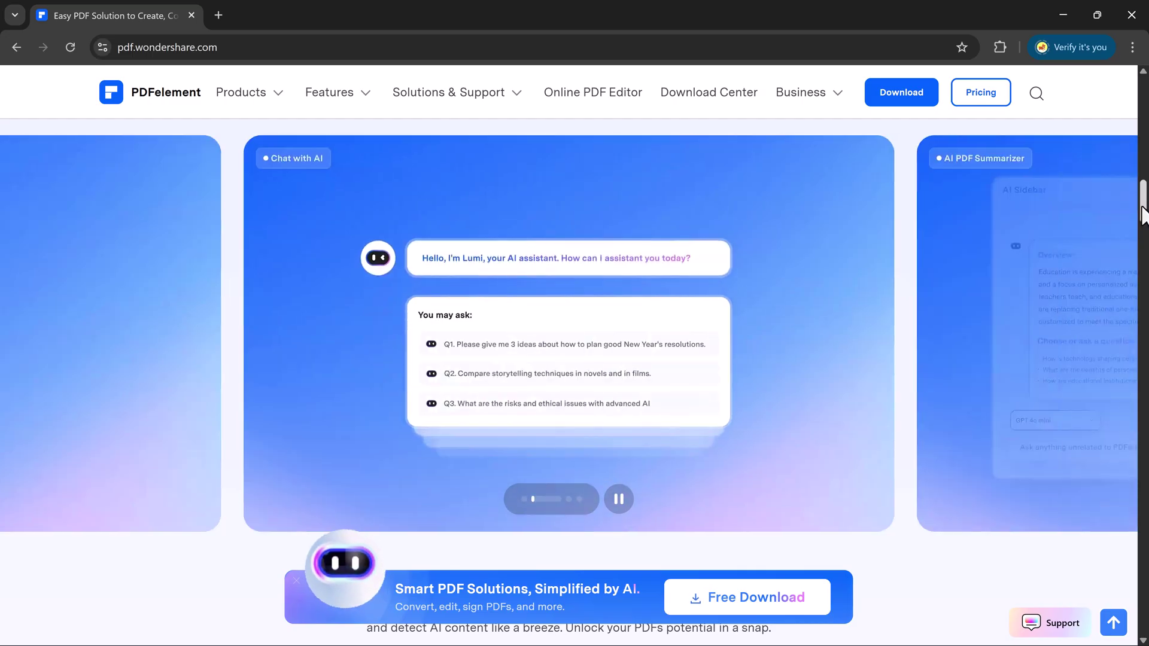
left_click_drag(1143, 216, 1143, 260)
scroll(574, 383, "down", 15)
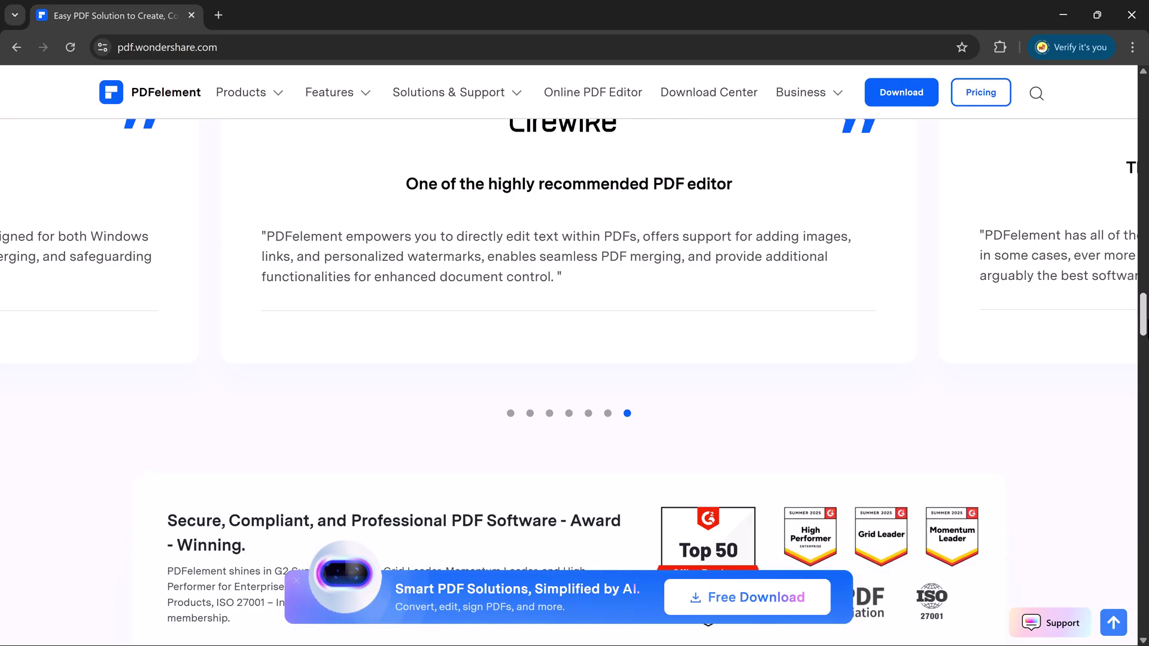
scroll(575, 383, "down", 20)
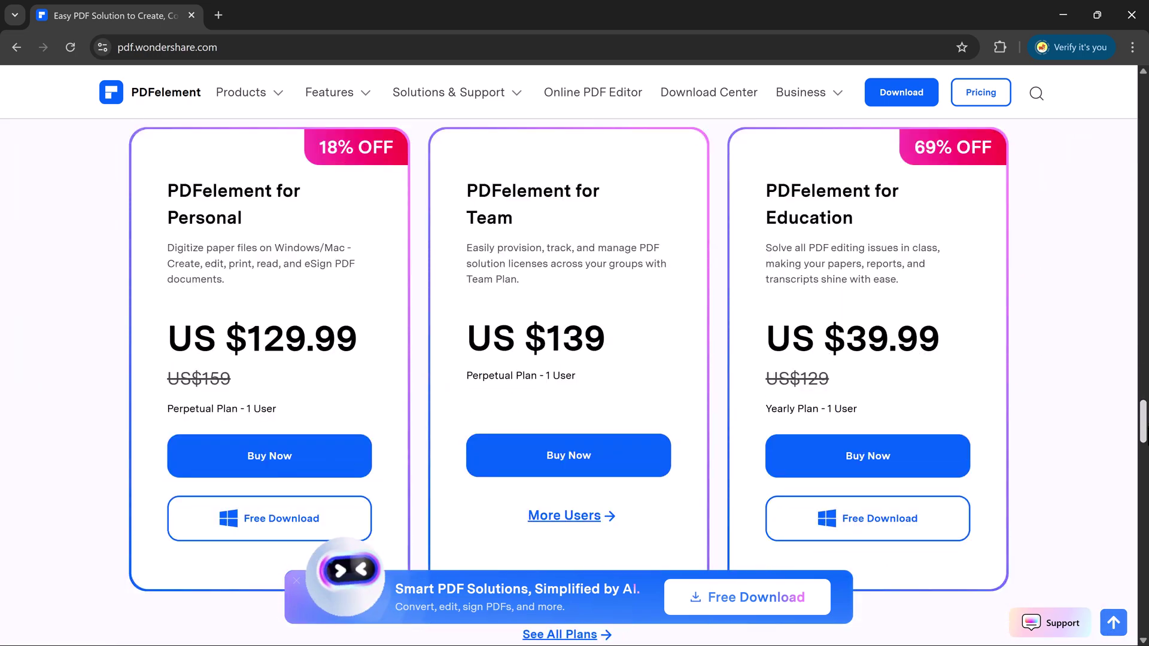
scroll(575, 384, "down", 12)
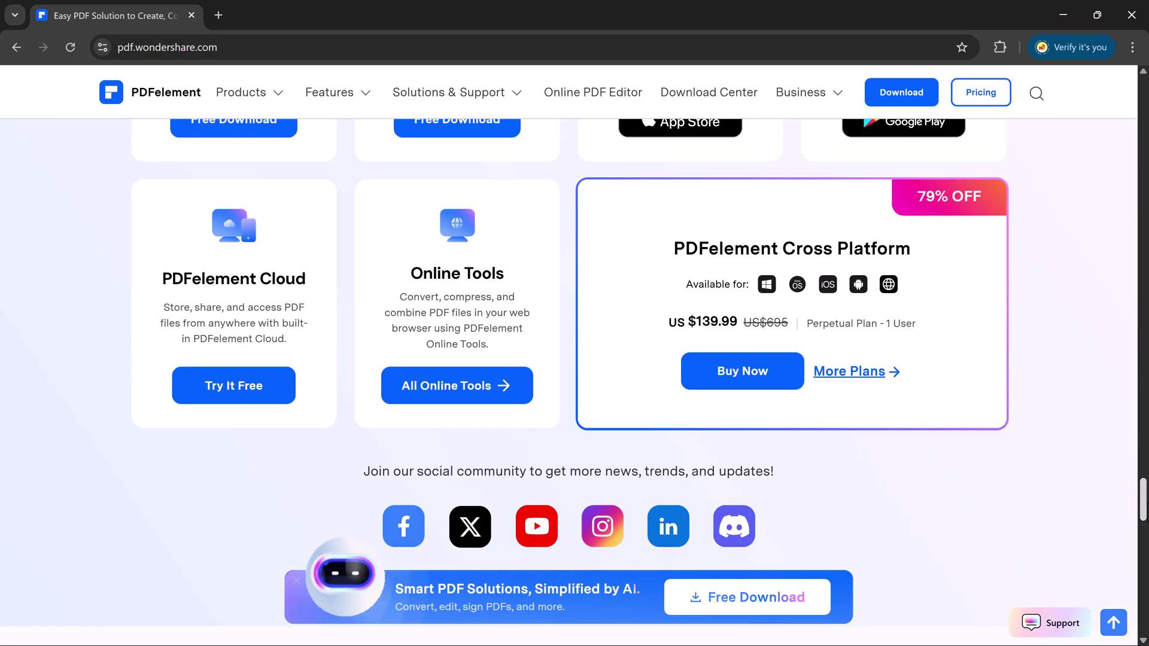
scroll(574, 360, "up", 20)
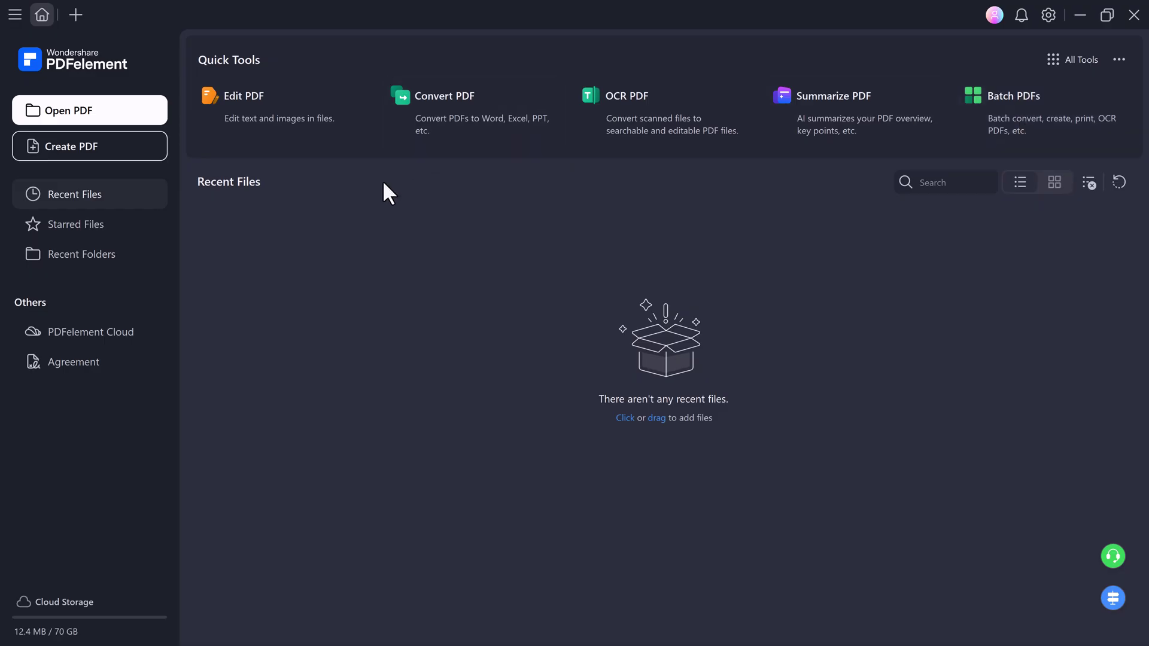
Open Global PDF.pdf, scroll its pages, and toggle the AI panel from Chat with PDF to Chat with AI.
left_click(87, 110)
double_click(217, 138)
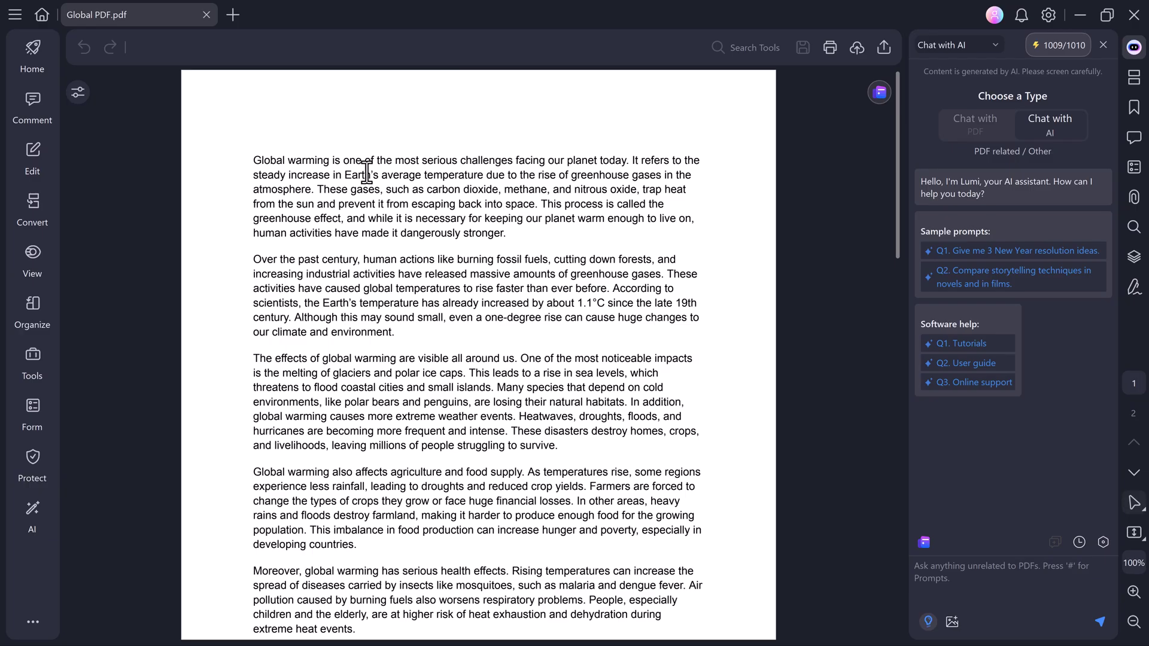
scroll(367, 174, "down", 10)
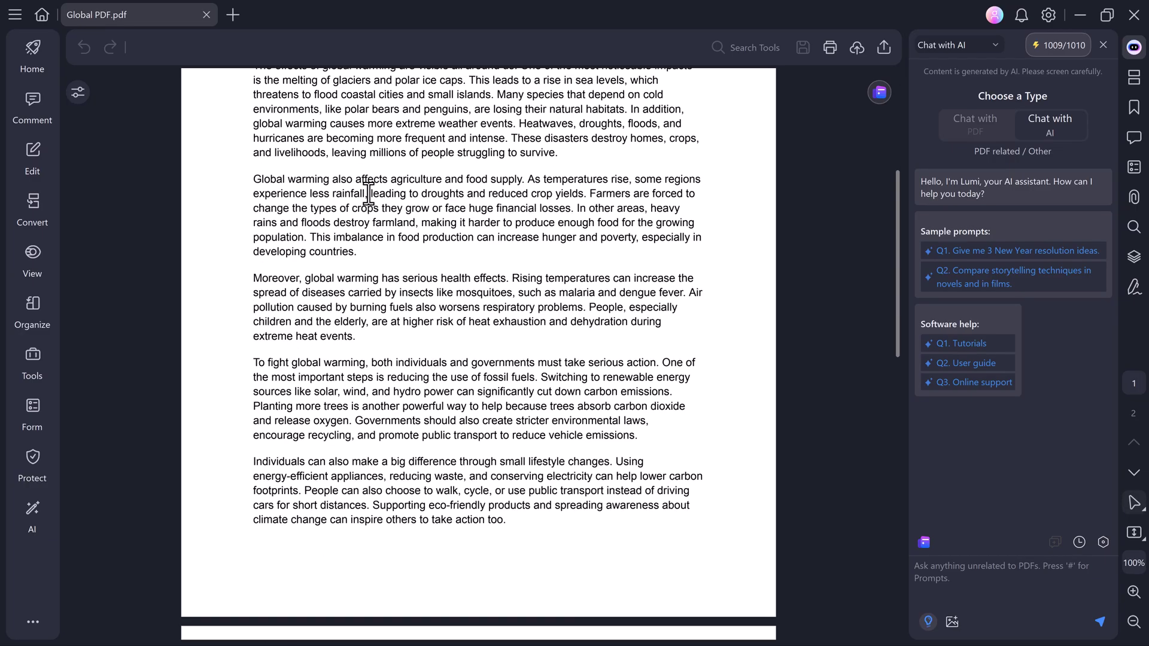
scroll(367, 193, "up", 13)
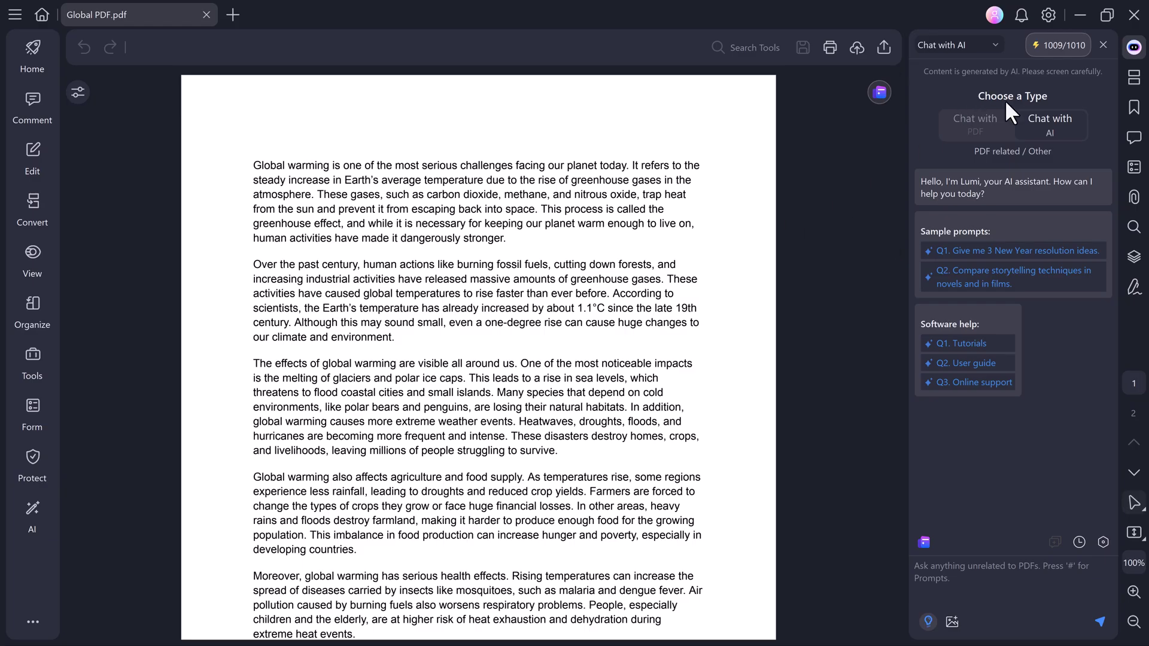
left_click(989, 120)
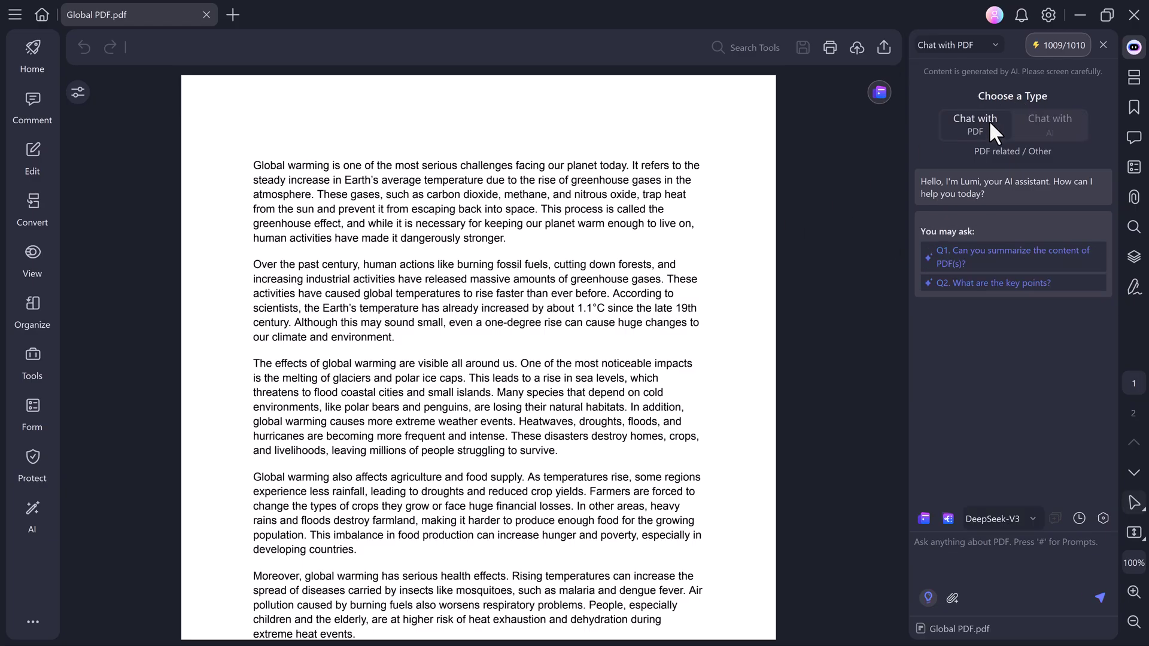
left_click(1055, 124)
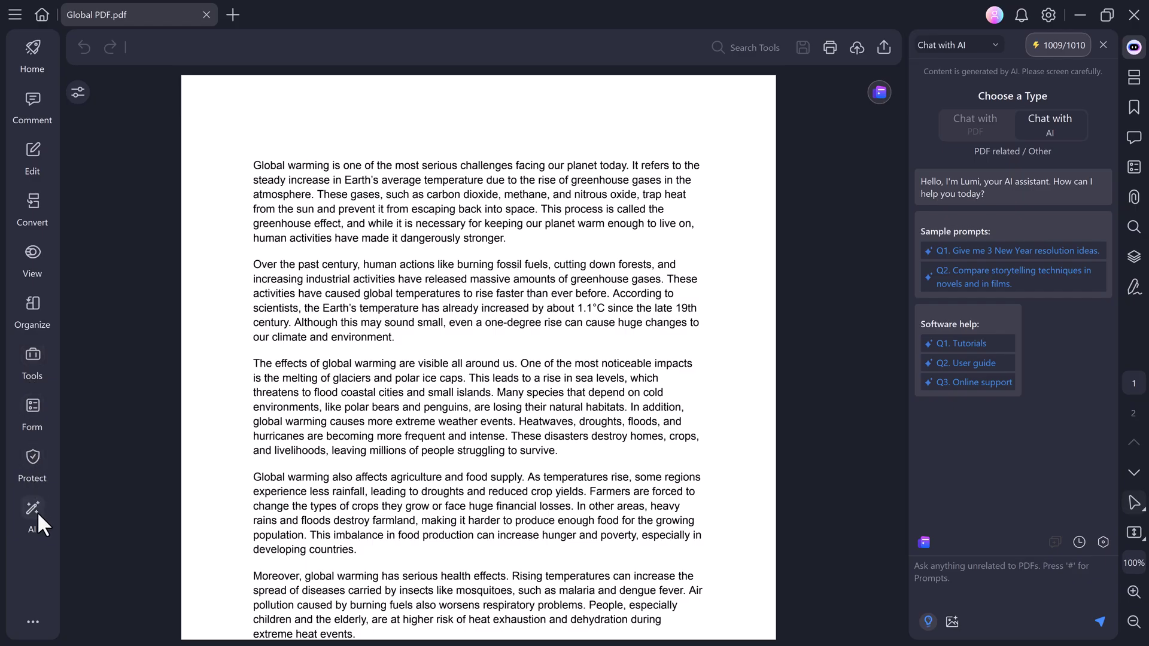
Zoom to 125% and highlight paragraph two's first sentence yellow and paragraph three's opening orange.
left_click(31, 61)
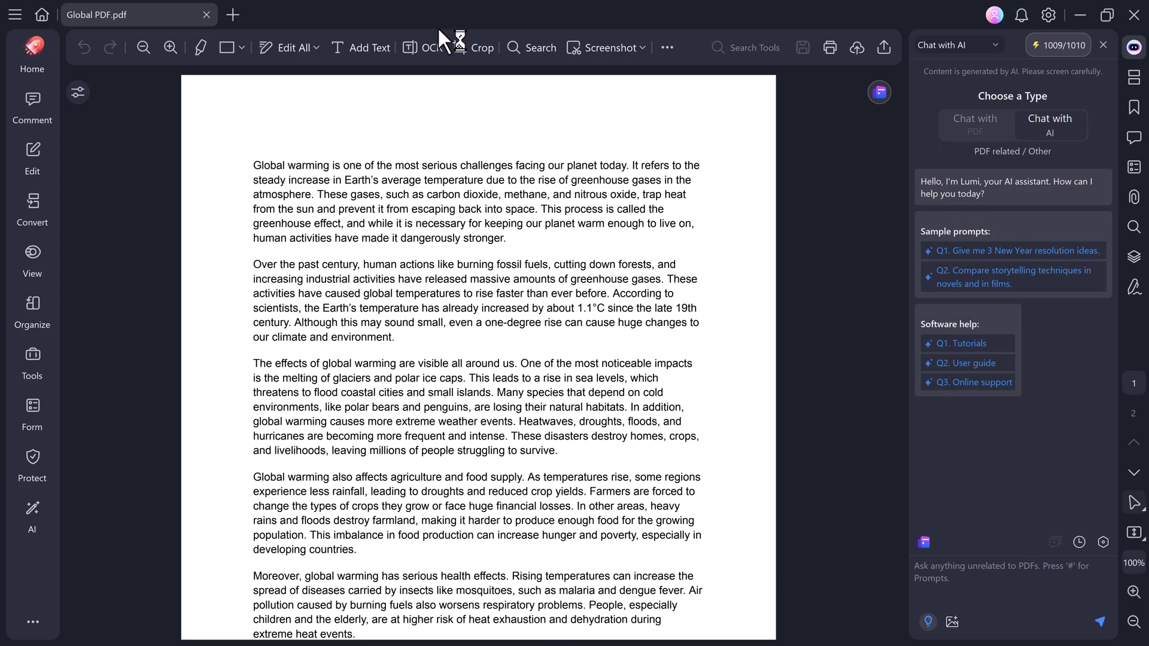
left_click(167, 47)
left_click(203, 45)
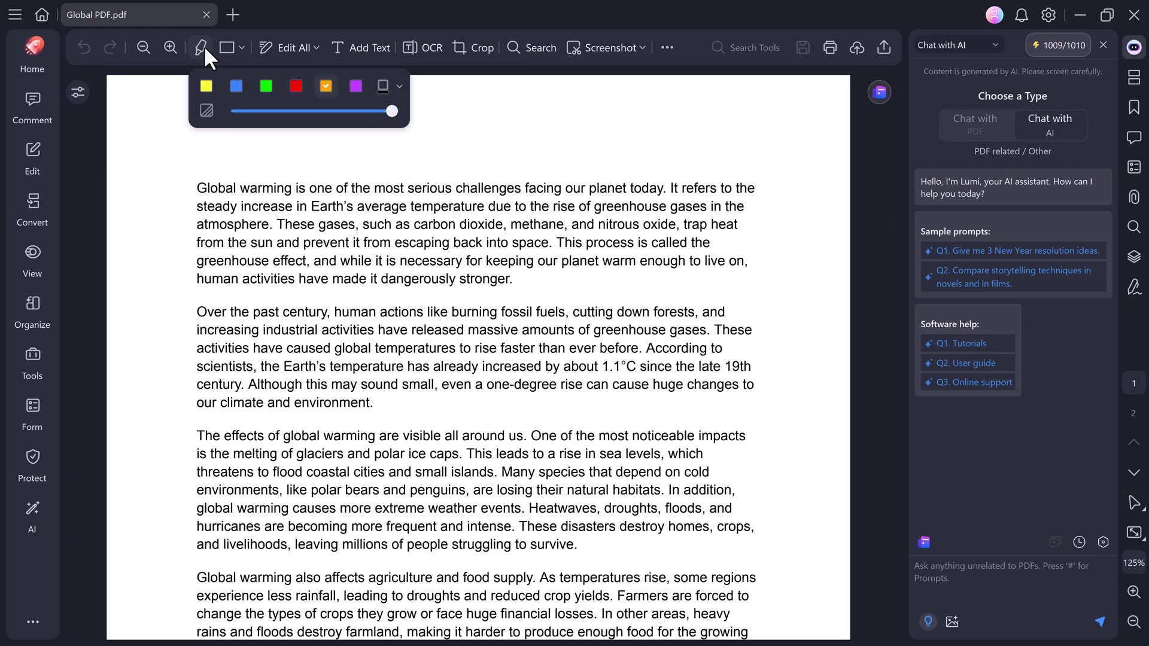
left_click(237, 86)
left_click(205, 87)
mouse_move(196, 312)
left_mouse_down()
mouse_move(662, 311)
mouse_move(716, 313)
mouse_move(731, 333)
mouse_move(710, 330)
left_mouse_up()
left_click(204, 48)
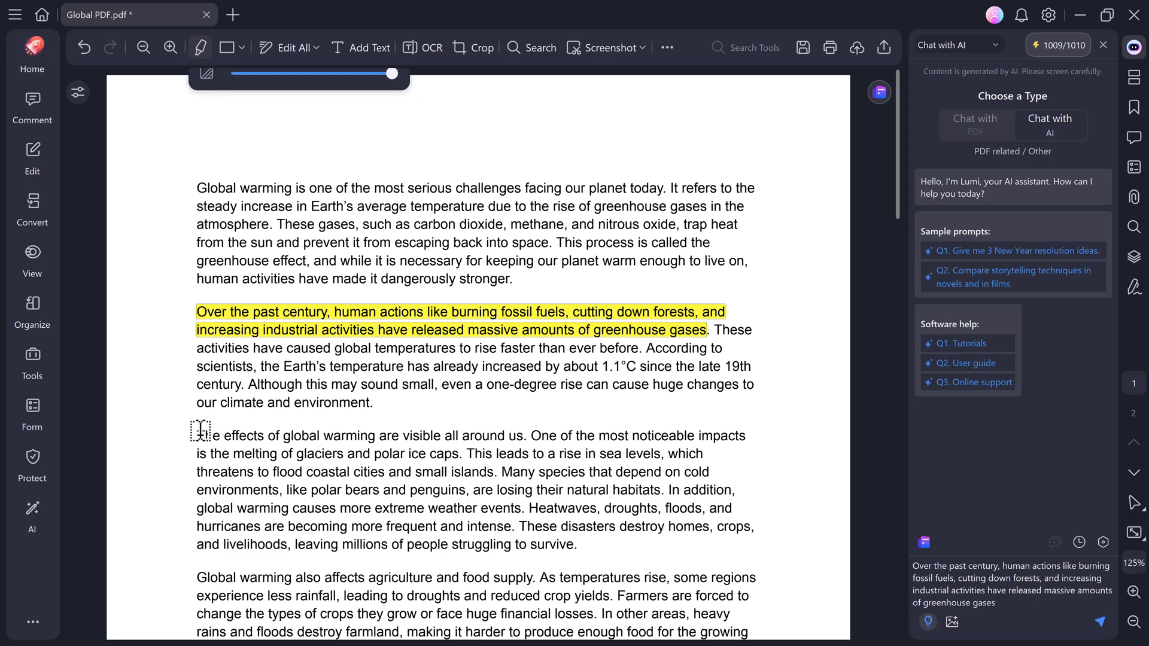
mouse_move(230, 430)
left_mouse_down()
mouse_move(547, 429)
mouse_move(673, 456)
mouse_move(464, 452)
left_mouse_up()
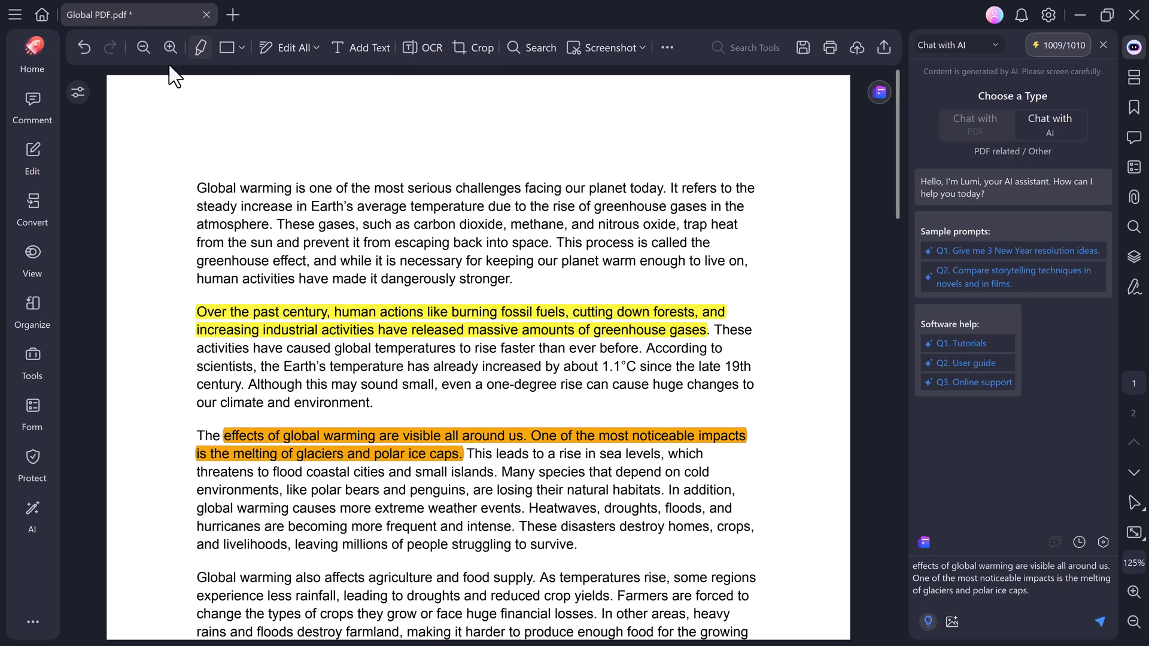
Place a shrunken cross shape near the page's top-right corner, then turn on Edit All.
left_click(237, 48)
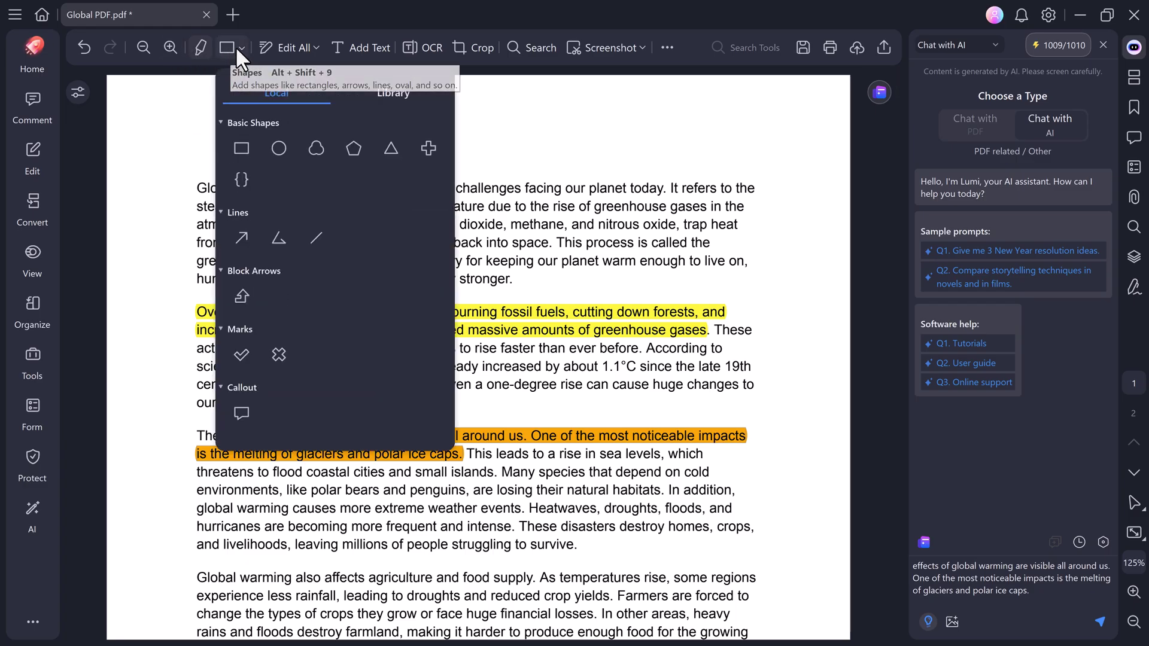
left_click(429, 148)
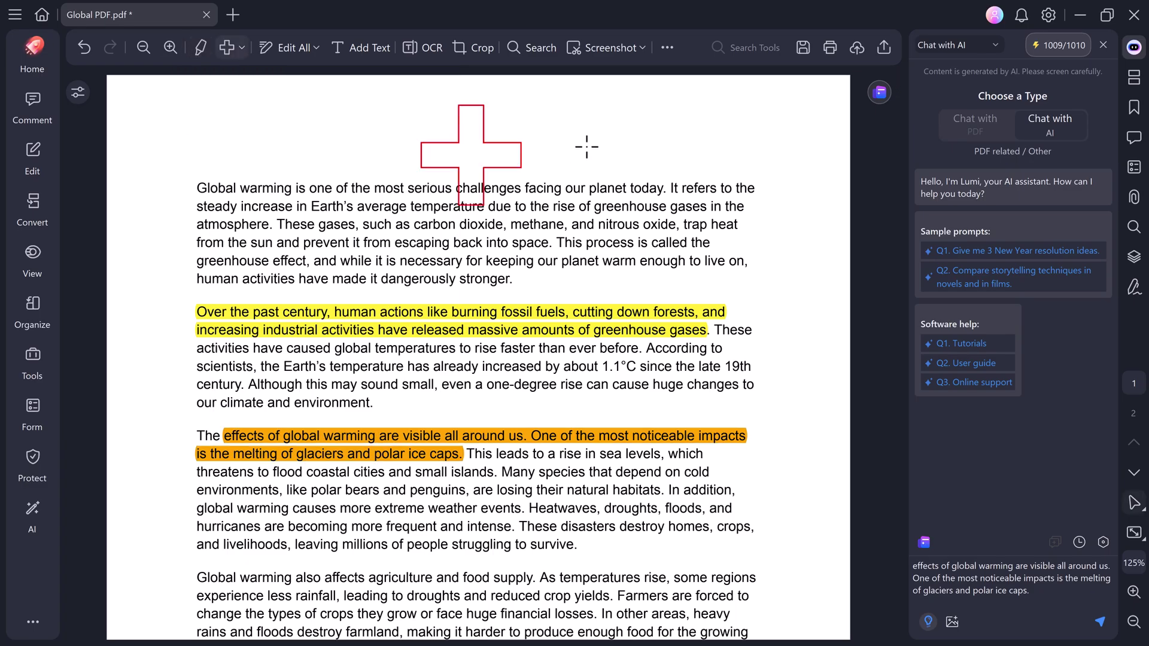
left_click(777, 152)
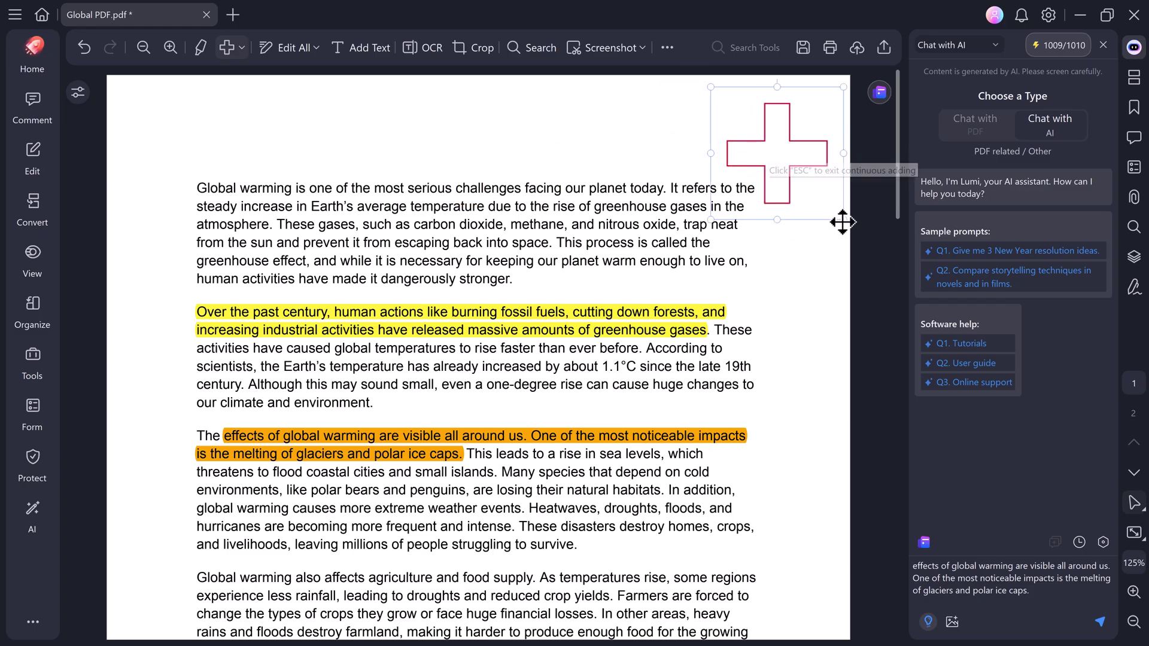
left_click_drag(843, 223, 835, 157)
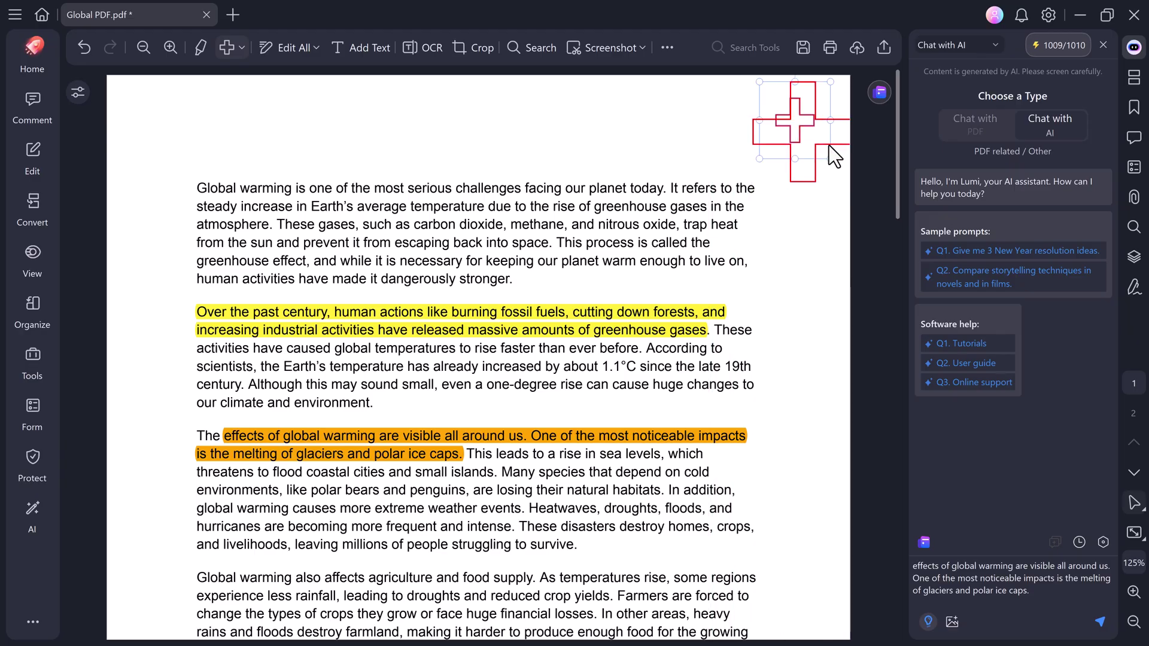
left_click(306, 42)
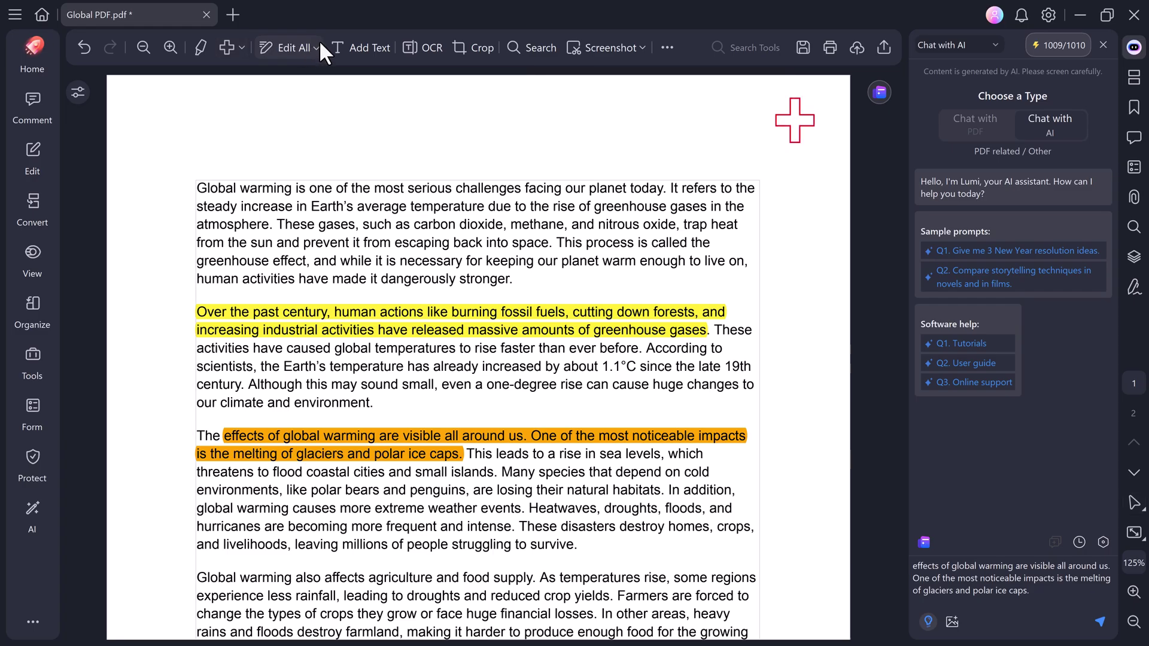
left_click(316, 47)
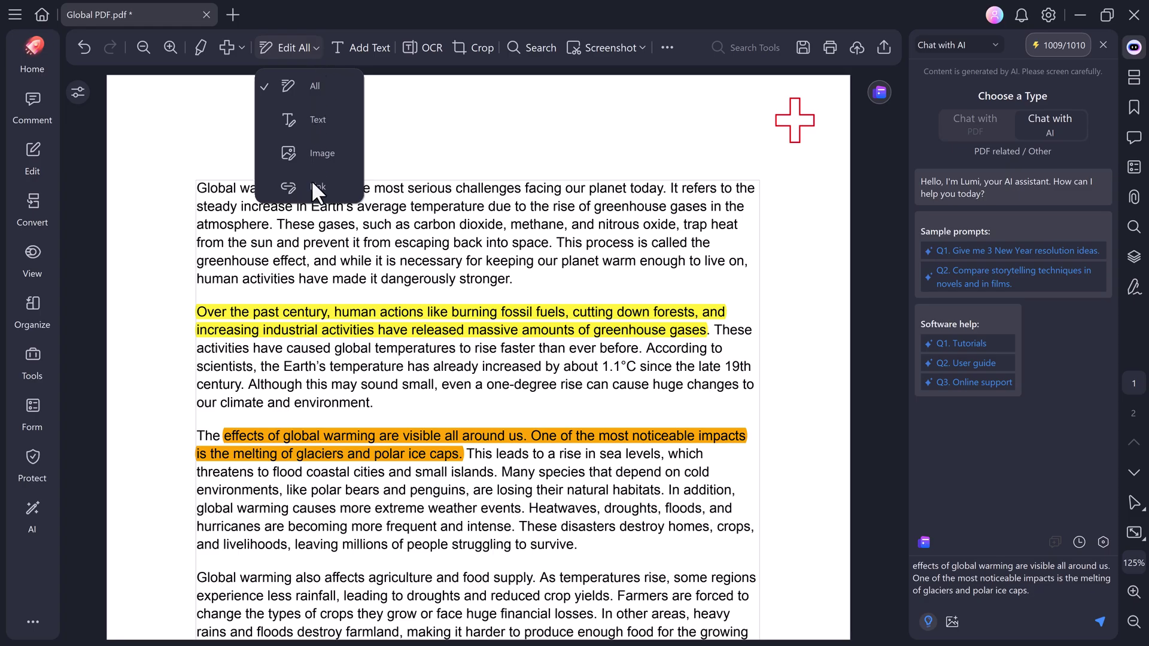
Underline the document's first sentence with the Comment markup tools.
left_click(35, 101)
left_click(34, 102)
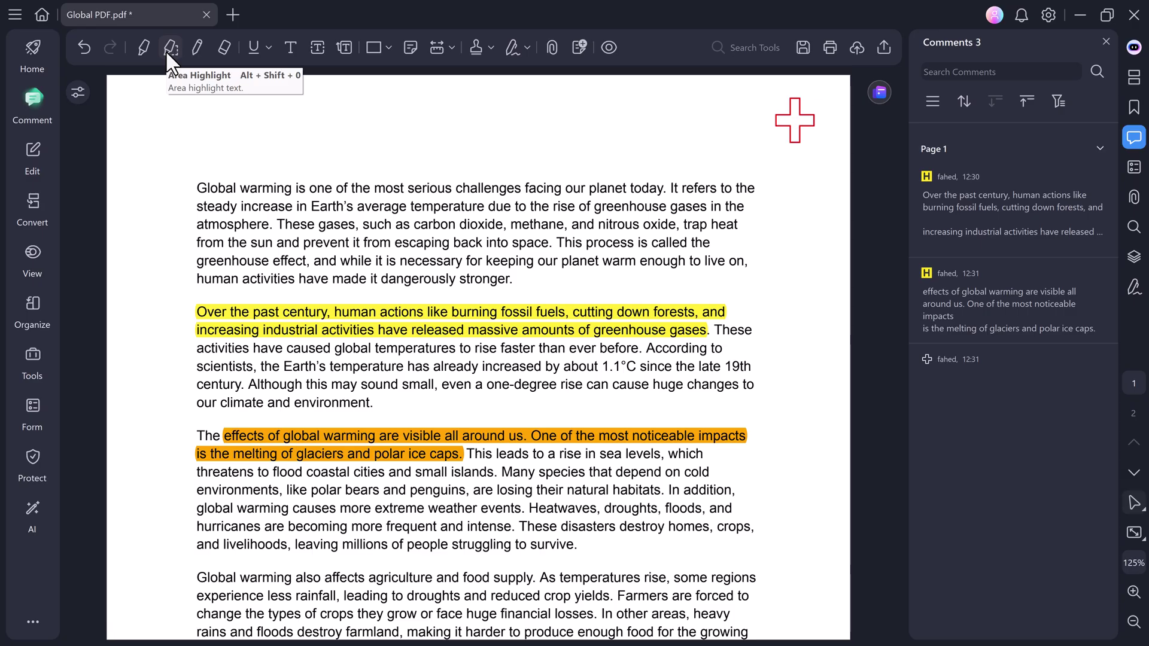
left_click(196, 48)
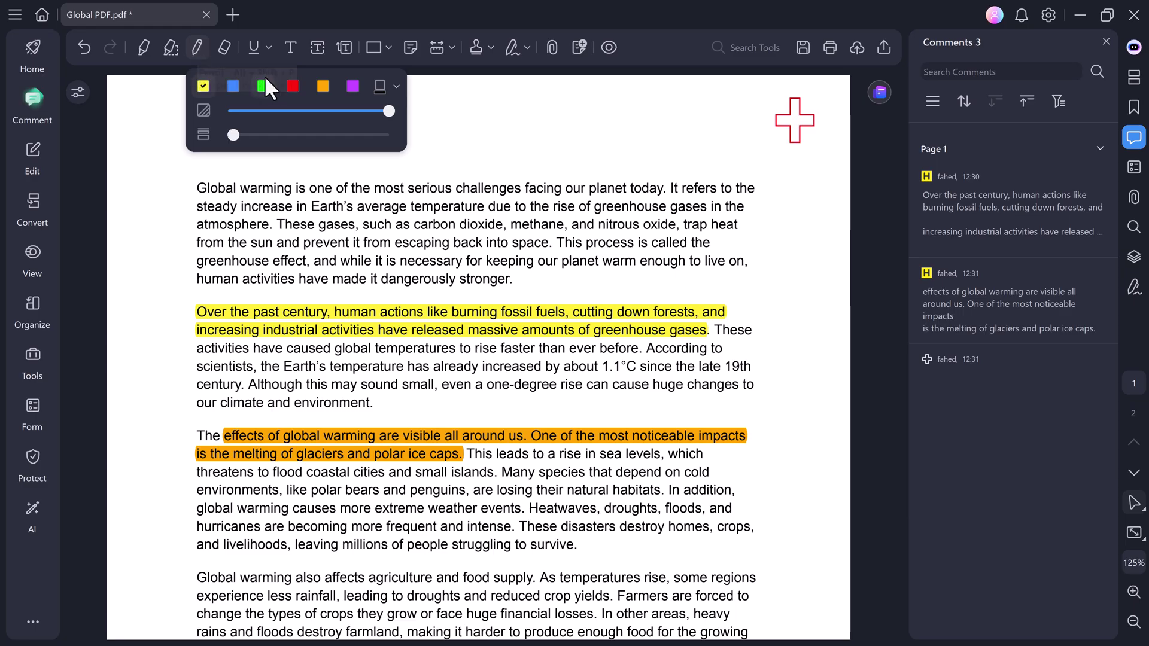
left_click(226, 48)
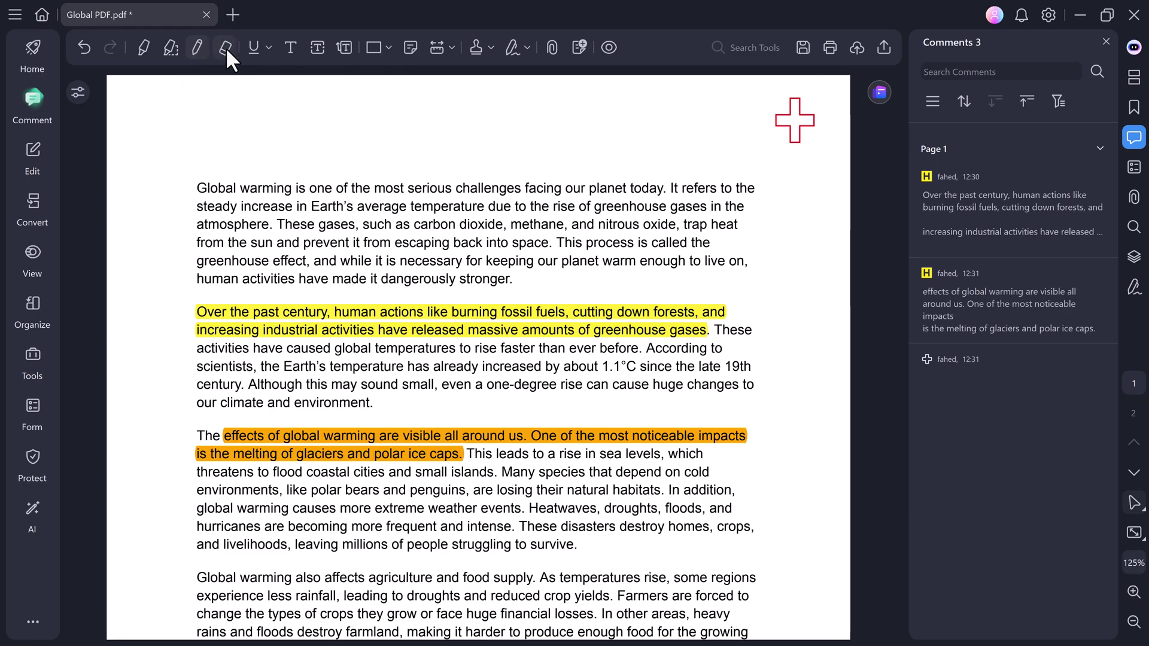
left_click(265, 51)
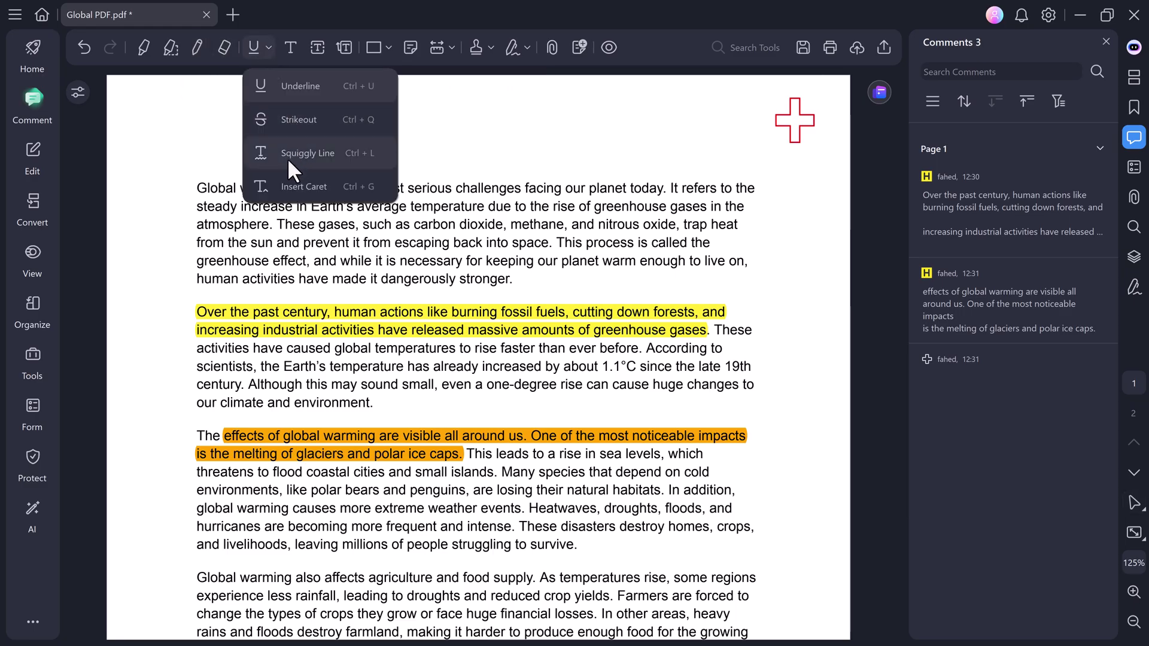
left_click(277, 89)
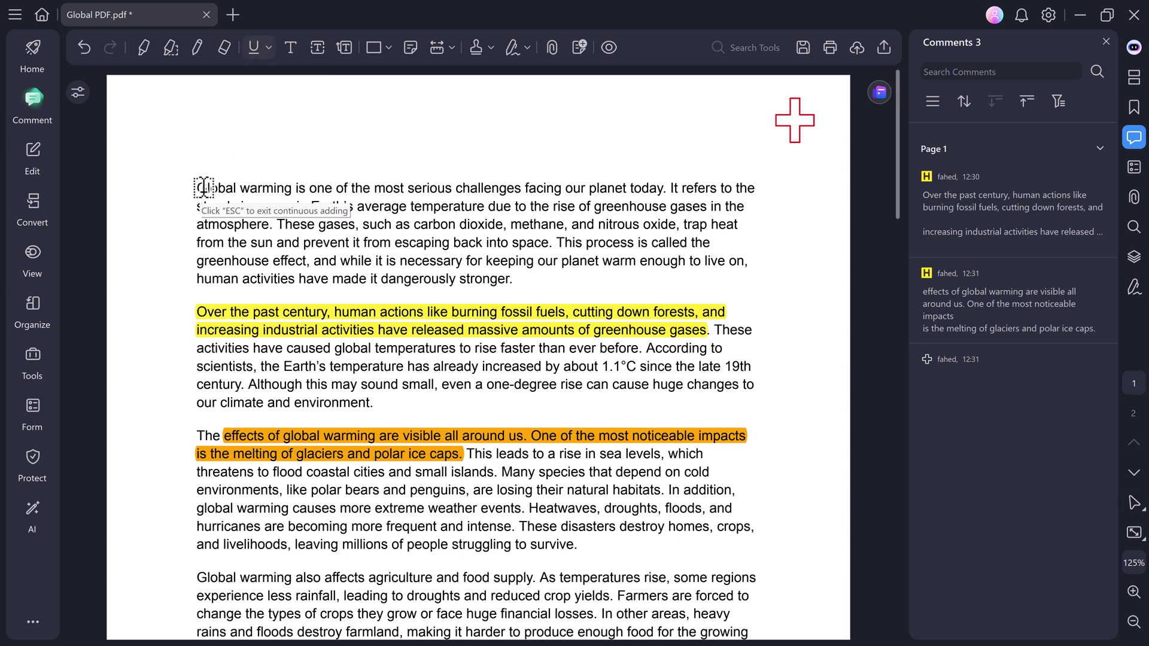
left_click_drag(198, 188, 668, 187)
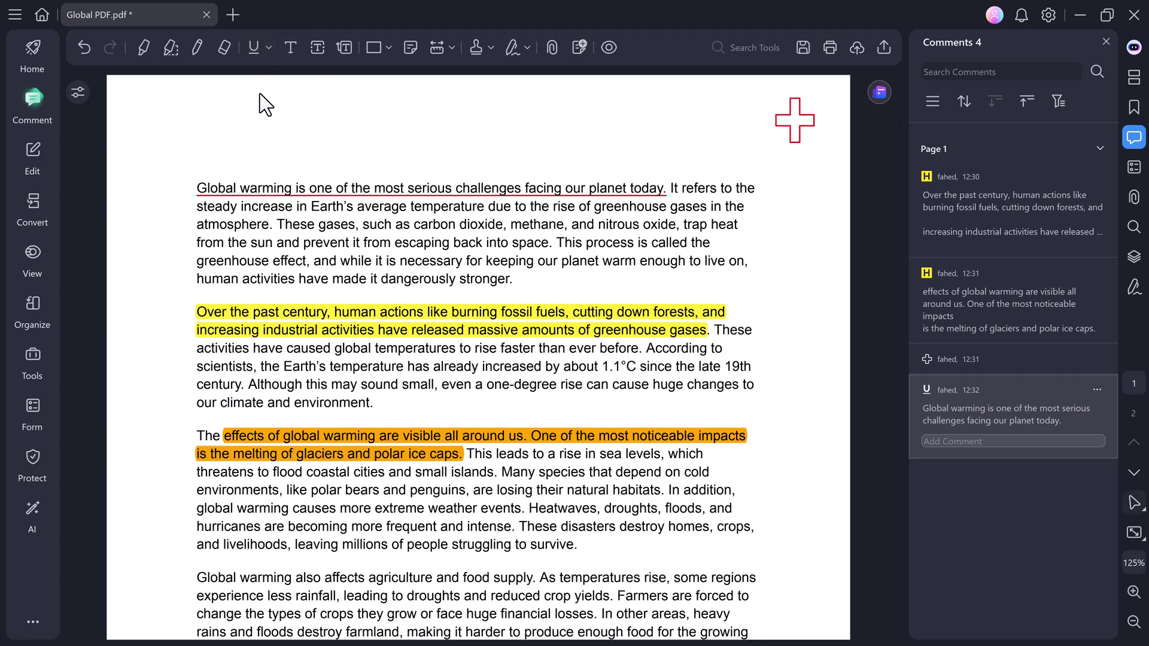
Strike out the line about keeping the planet warm enough to live on.
left_click(267, 47)
left_click(282, 122)
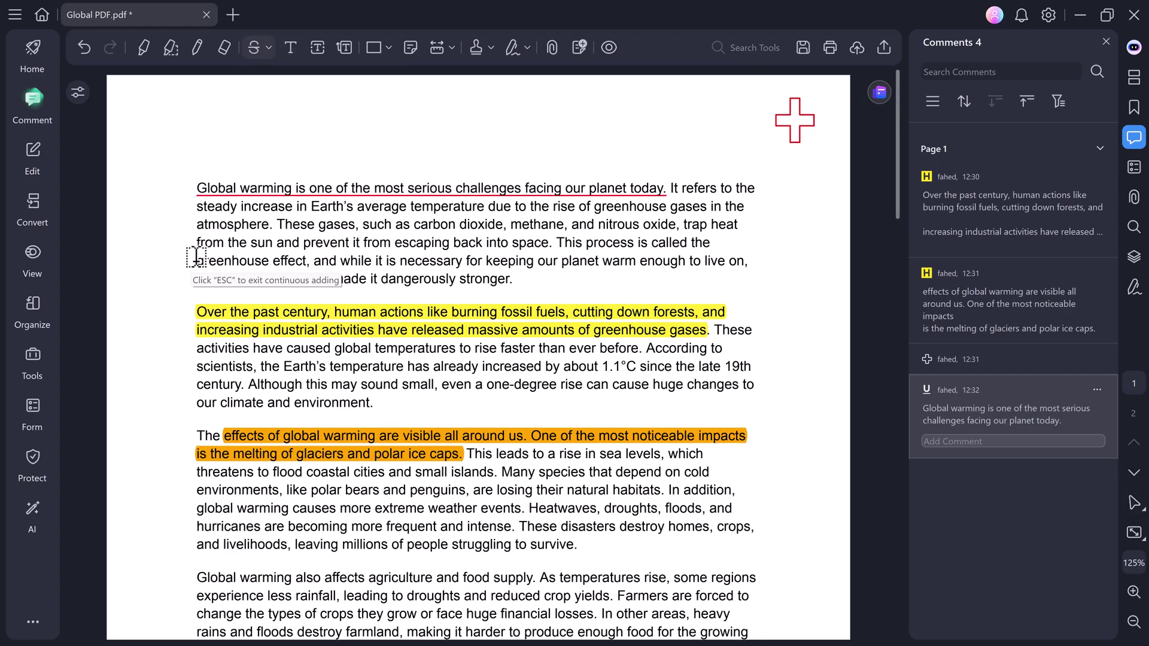
left_click_drag(197, 260, 746, 261)
left_click(292, 47)
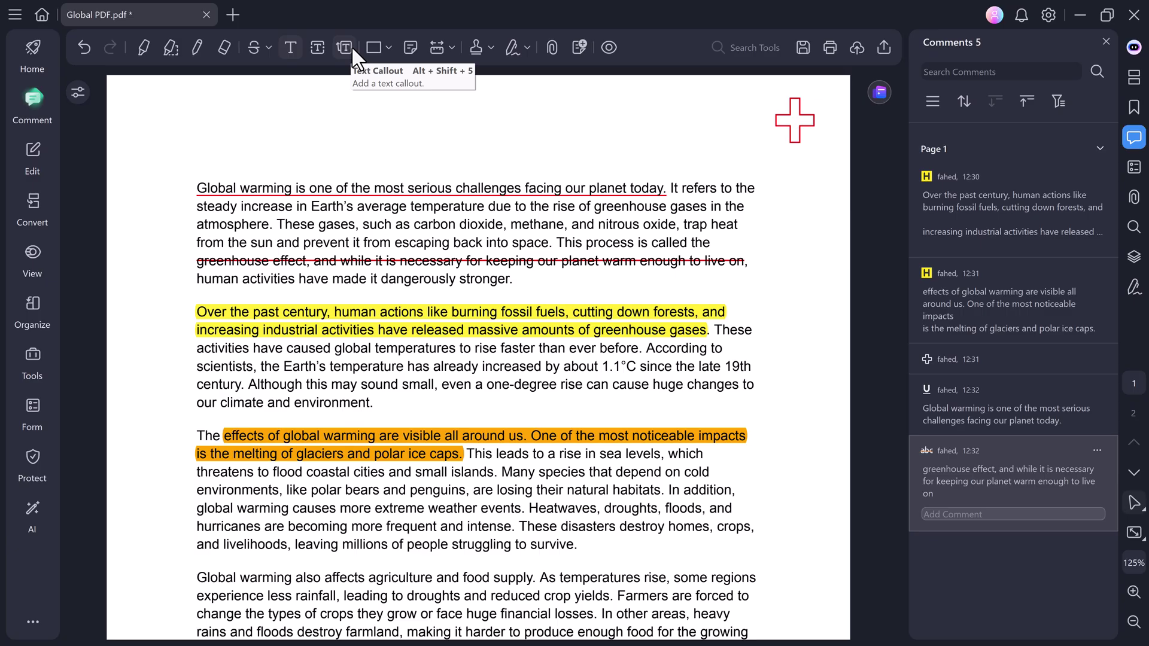
Pick the green checkmark from the Sign Here stamps.
left_click(450, 48)
left_click(491, 48)
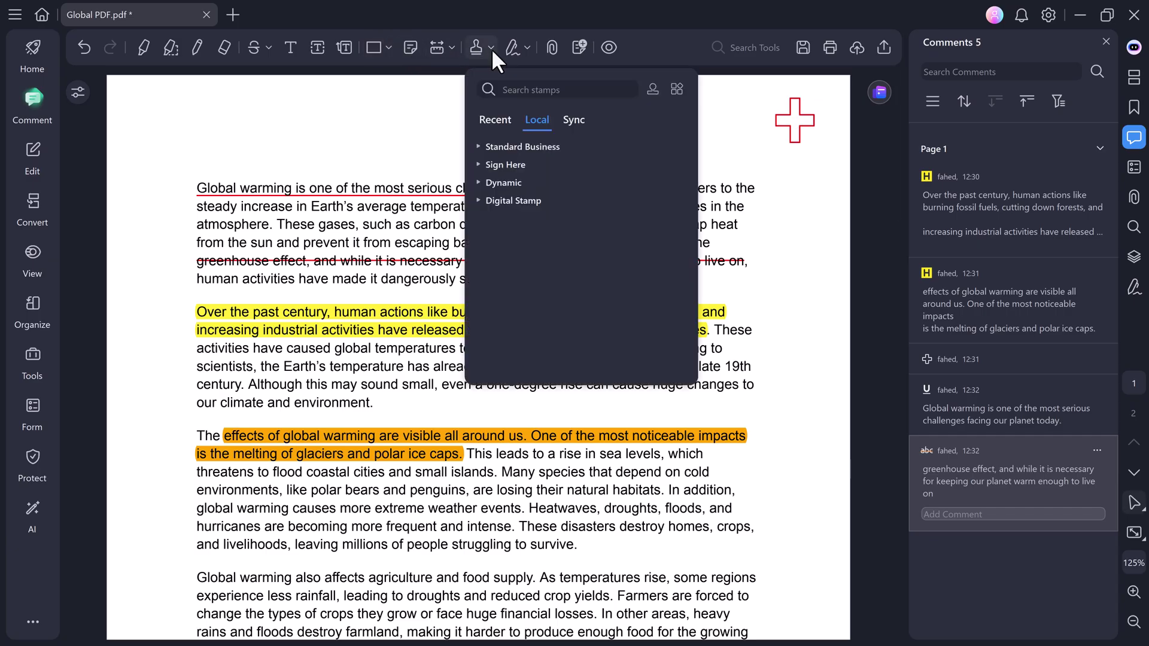
left_click(480, 53)
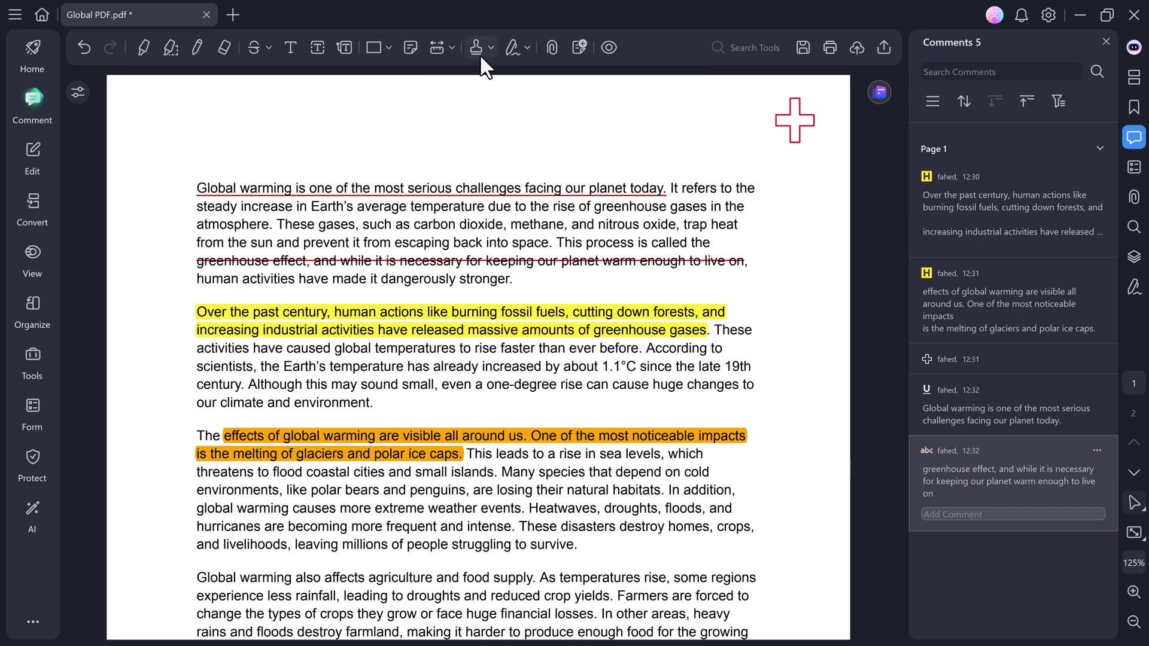
left_click(478, 53)
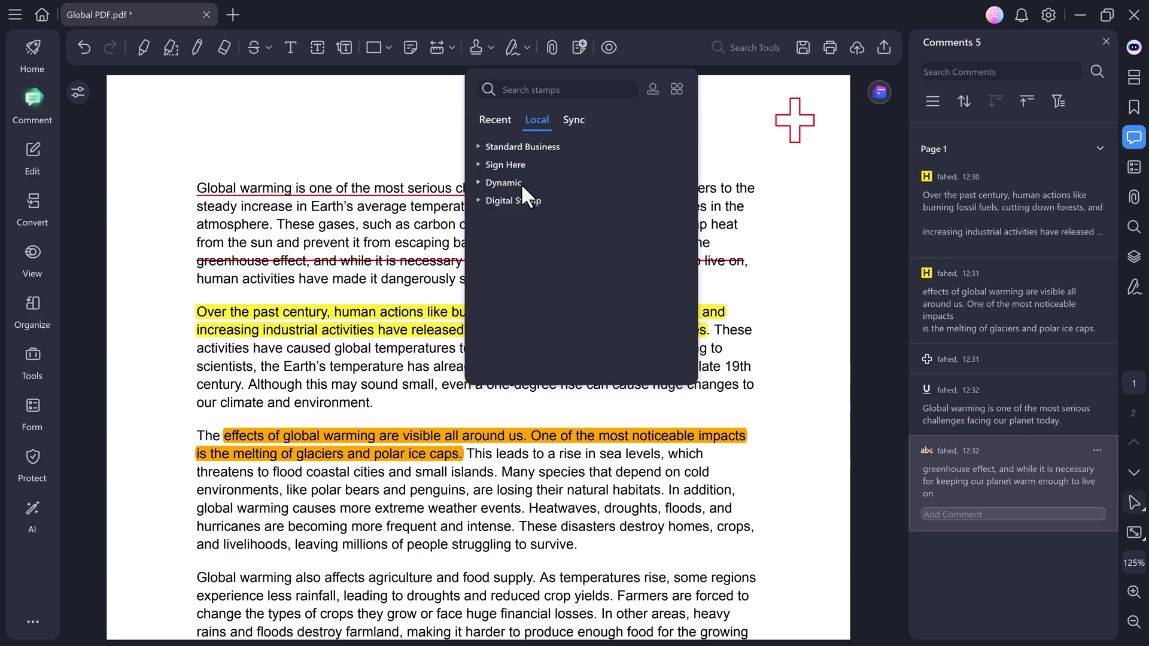
left_click(518, 150)
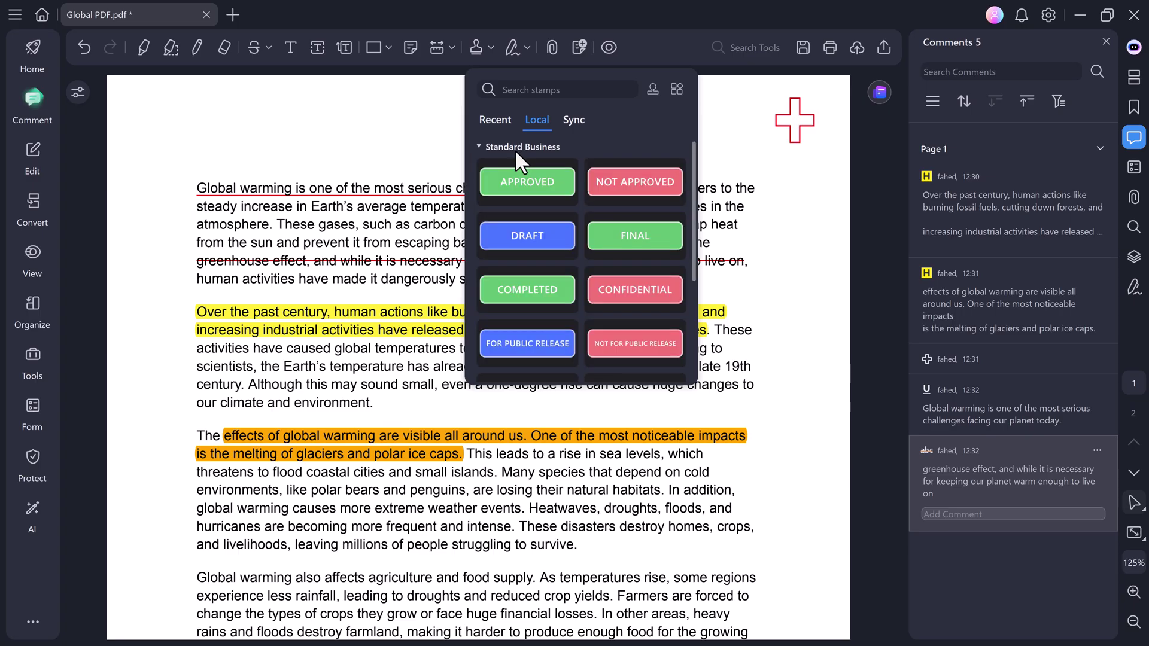
scroll(524, 209, "down", 3)
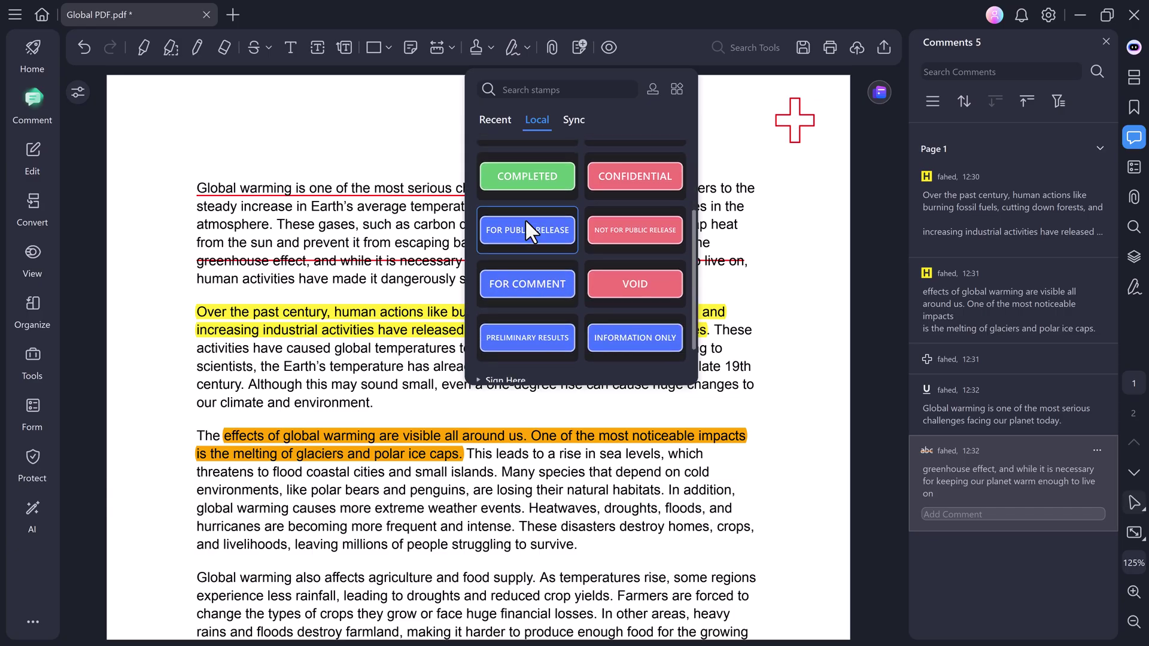
scroll(525, 219, "down", 1)
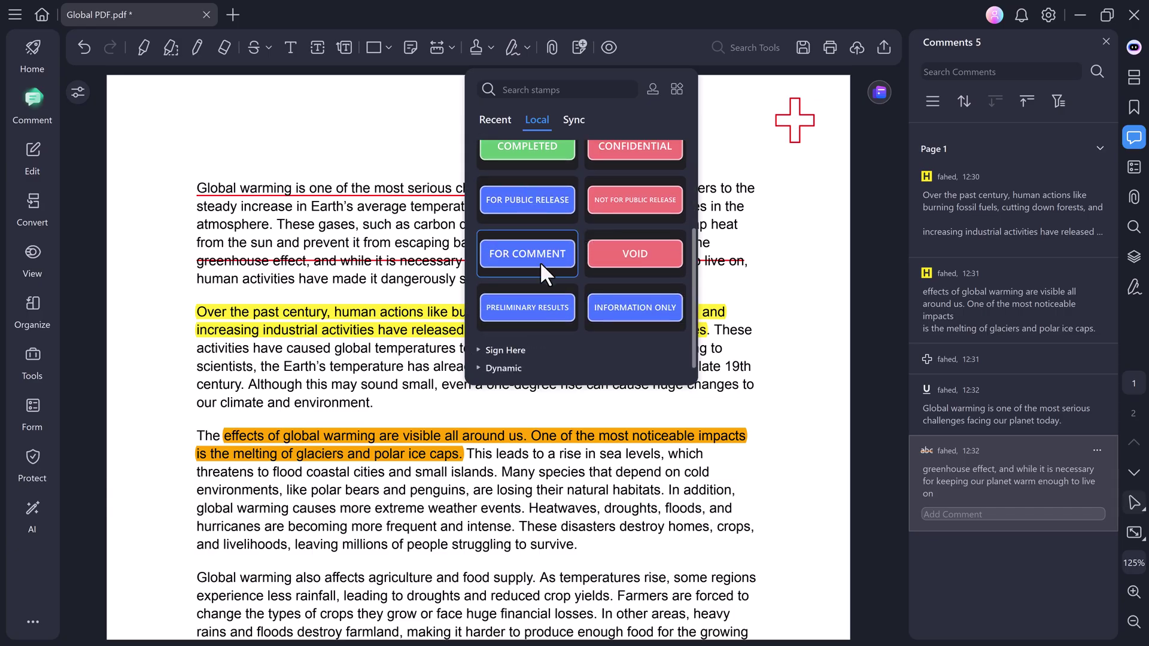
scroll(540, 261, "down", 1)
left_click(515, 332)
scroll(515, 332, "down", 2)
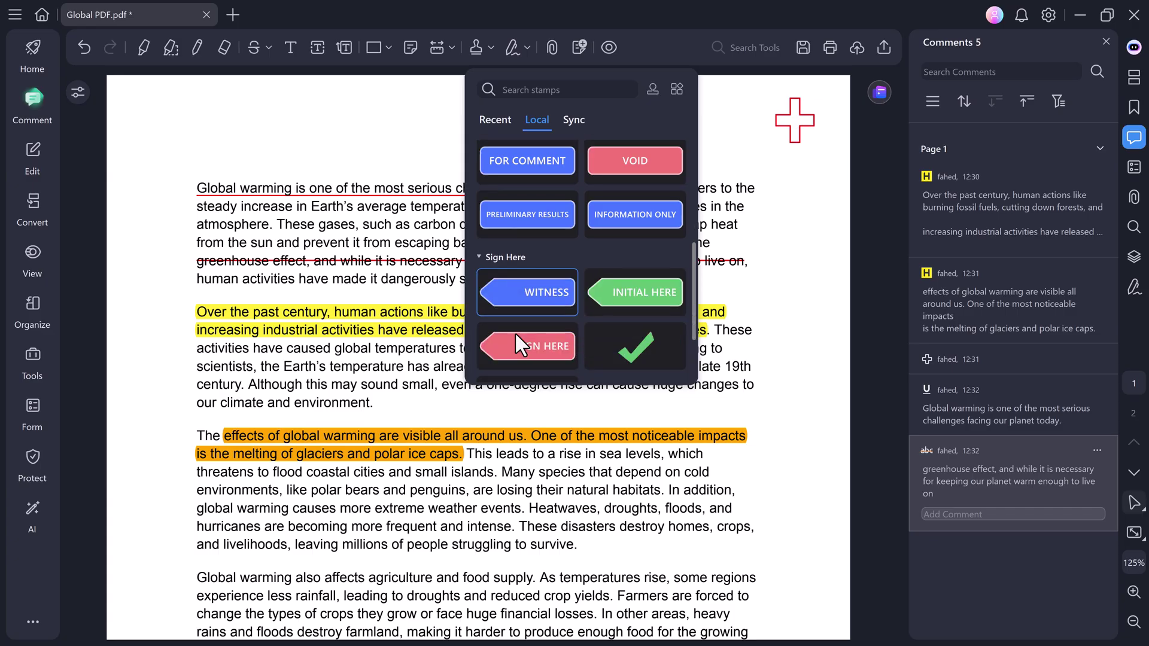
scroll(514, 331, "down", 2)
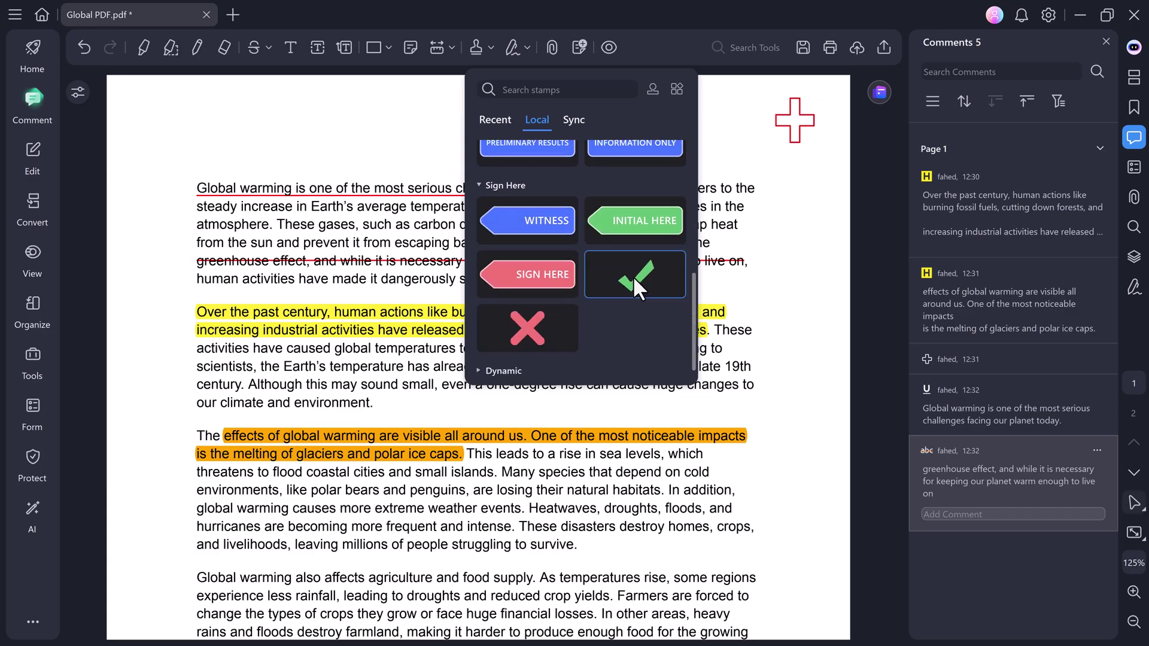
left_click(634, 276)
Place the checkmark stamp on page 2 just below the concluding paragraph.
scroll(631, 357, "down", 5)
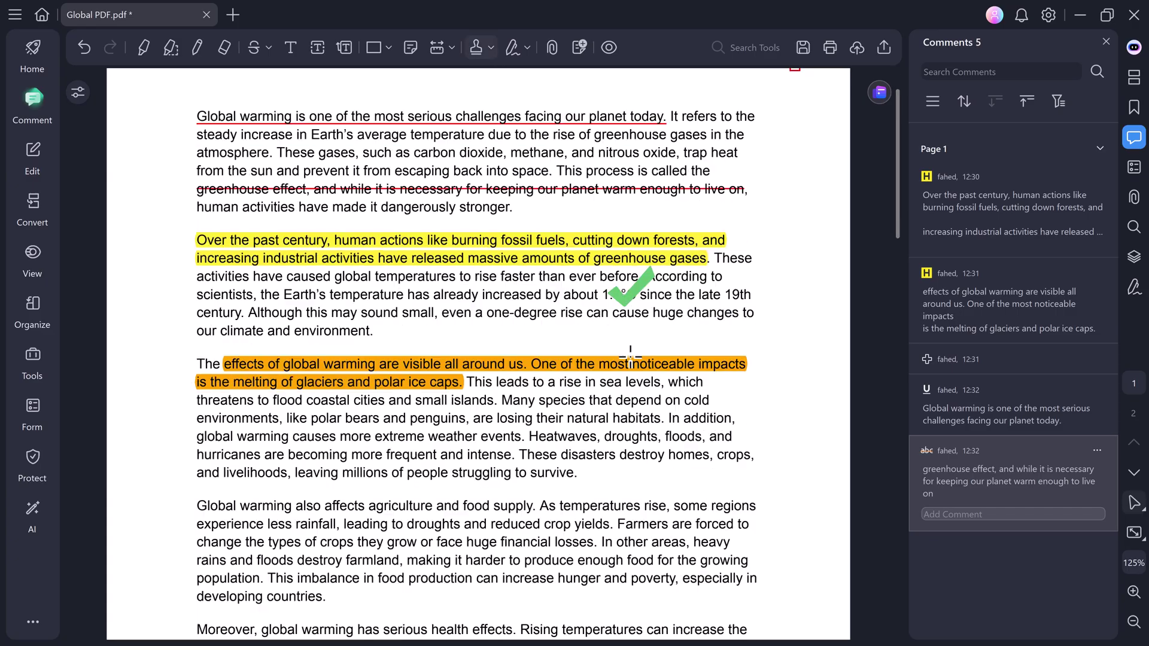
scroll(630, 357, "down", 3)
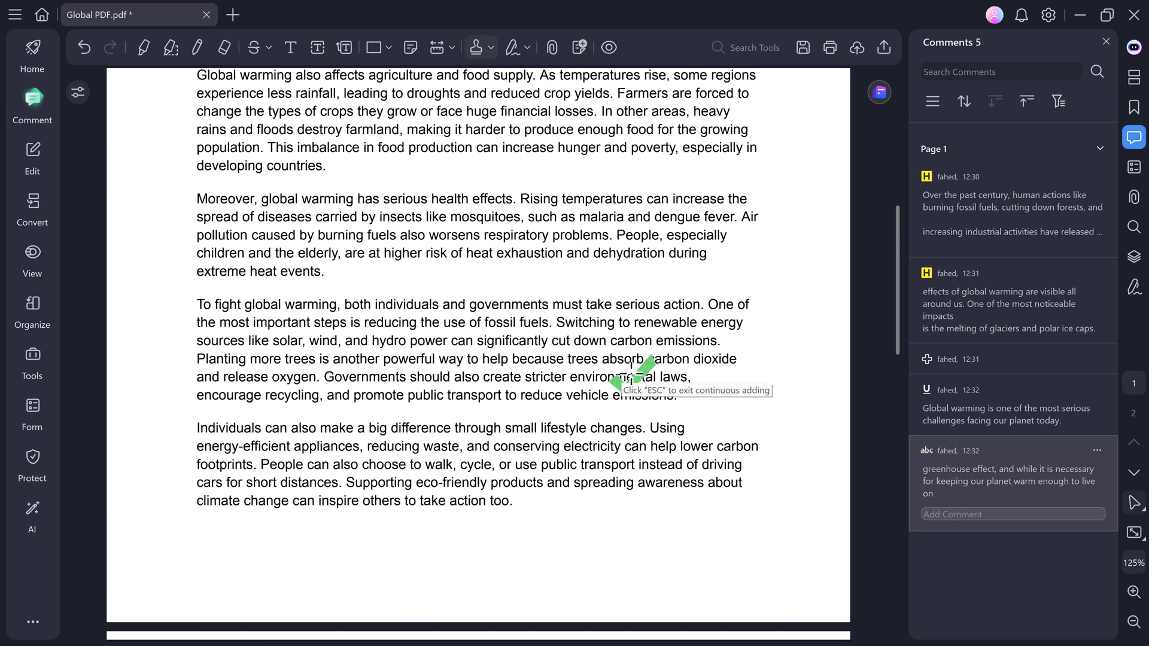
scroll(631, 371, "down", 4)
scroll(632, 374, "down", 2)
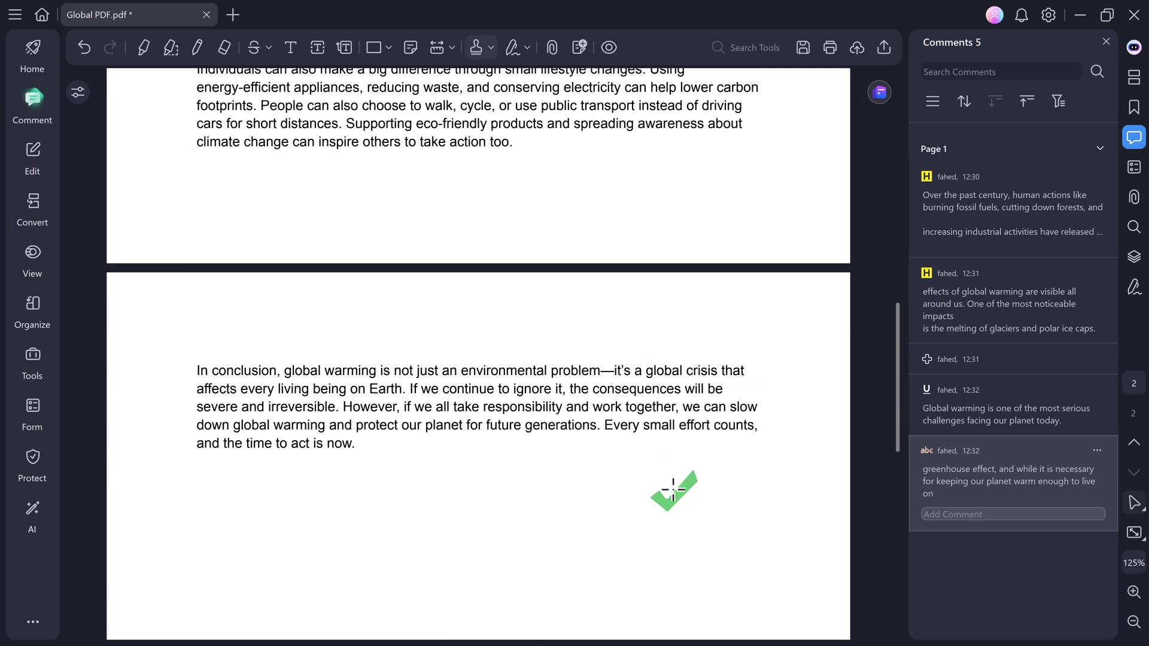
left_click(674, 489)
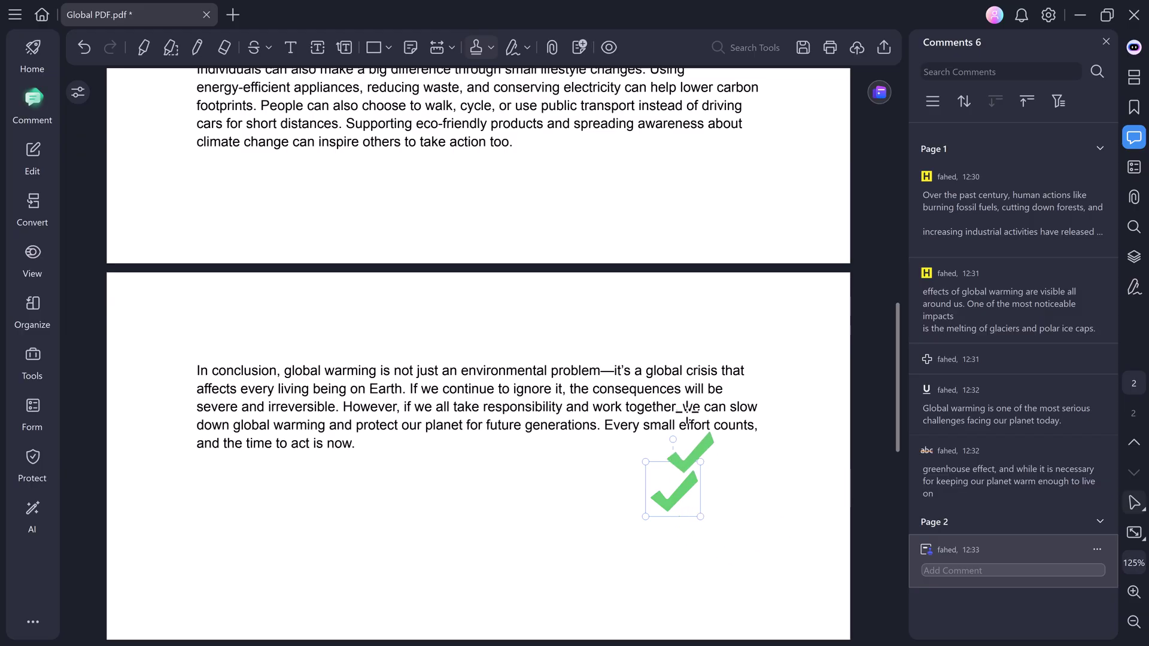
scroll(684, 317, "up", 15)
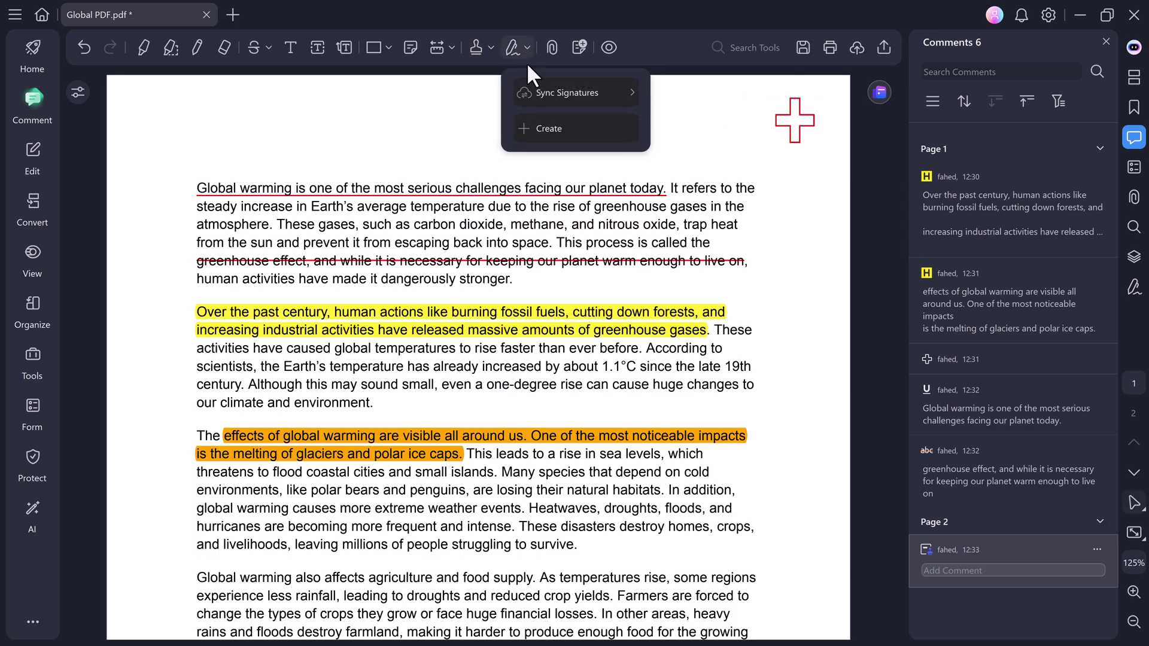
Create a new hand-drawn signature on the Draw tab's signing pad.
left_click(563, 128)
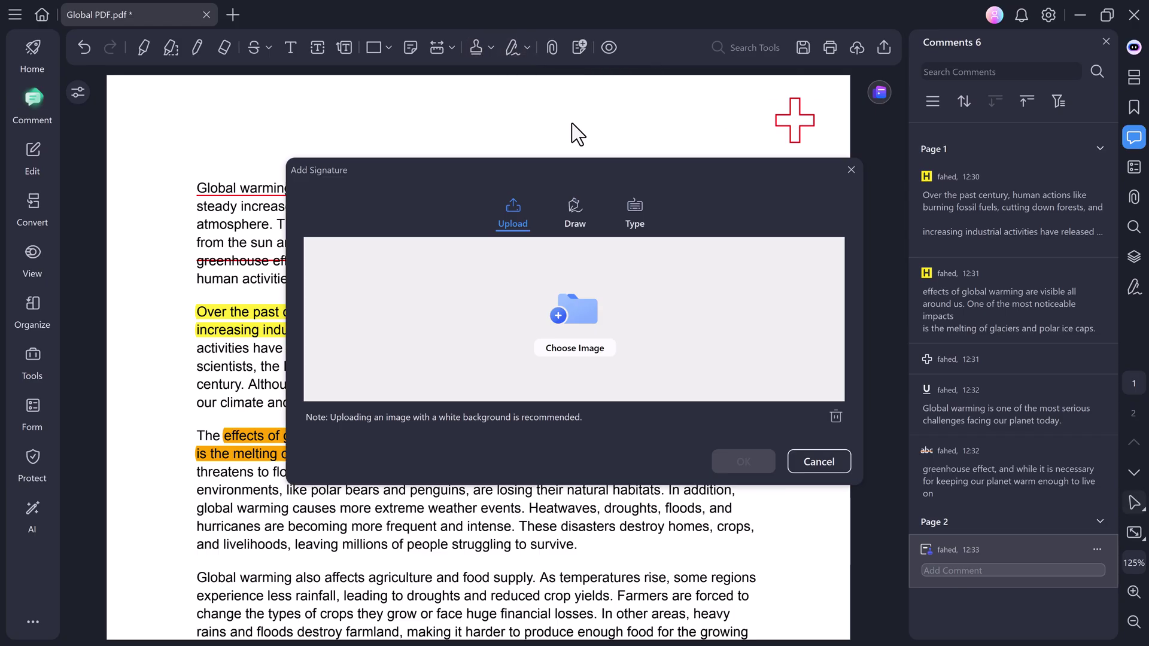
left_click(574, 218)
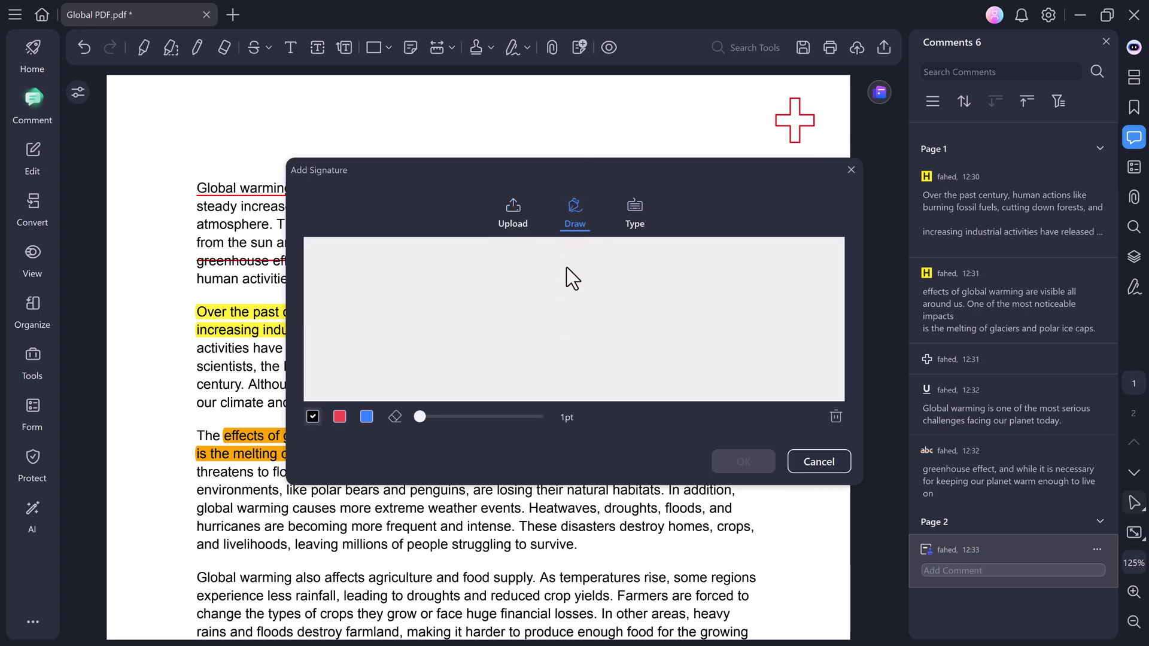
mouse_move(559, 300)
left_mouse_down()
mouse_move(539, 361)
mouse_move(438, 330)
left_mouse_up()
left_click_drag(398, 363, 831, 308)
left_click_drag(587, 315, 755, 304)
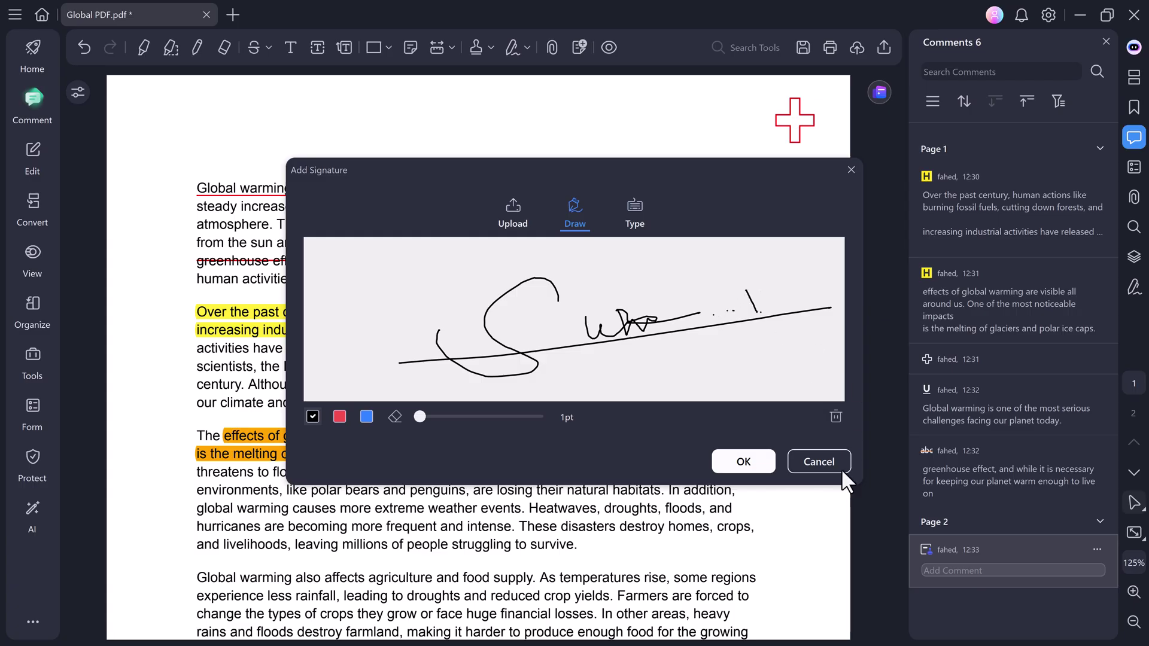
left_click(744, 461)
Place the signature on page 2 beneath the conclusion, left of the checkmark.
scroll(638, 442, "down", 10)
scroll(638, 442, "down", 5)
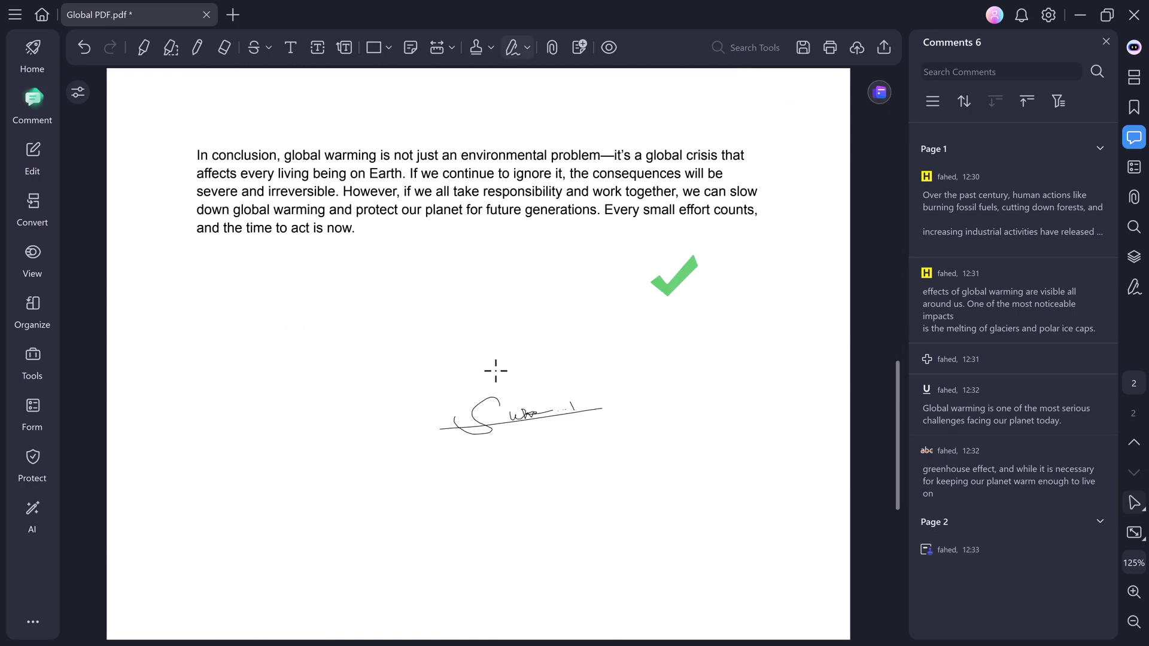
left_click(479, 319)
scroll(623, 359, "up", 2)
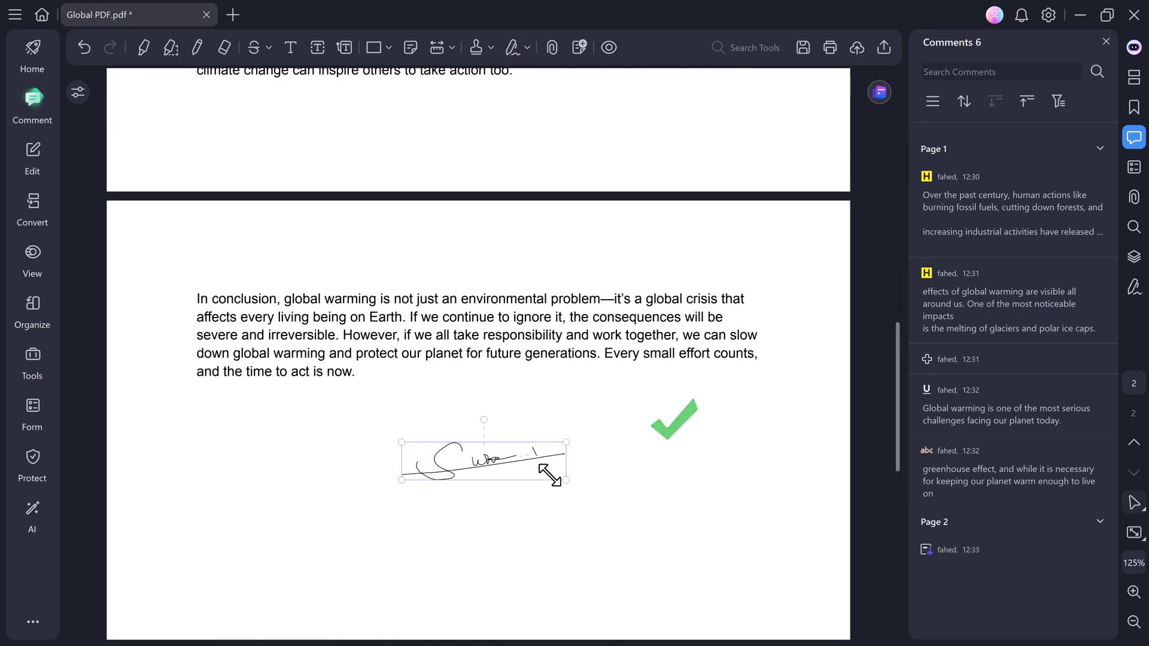
left_click(569, 466)
scroll(595, 423, "up", 8)
scroll(599, 426, "up", 8)
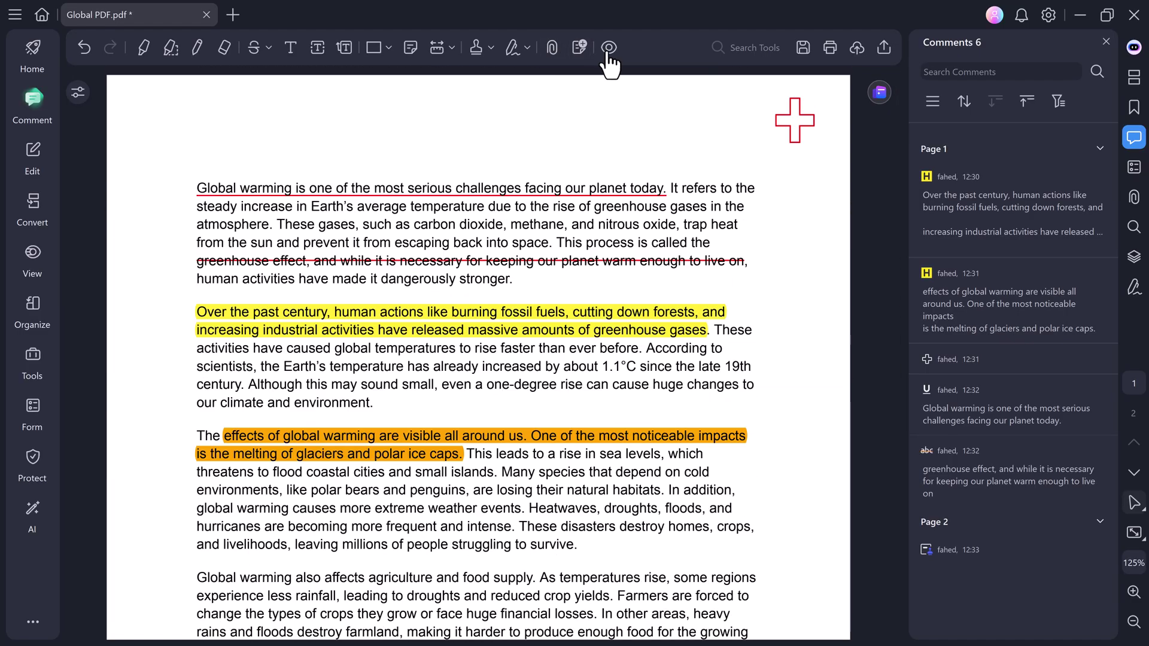
Make all content editable and replace 'Global warming' with 'Global Issue' in the agriculture paragraph.
left_click(34, 154)
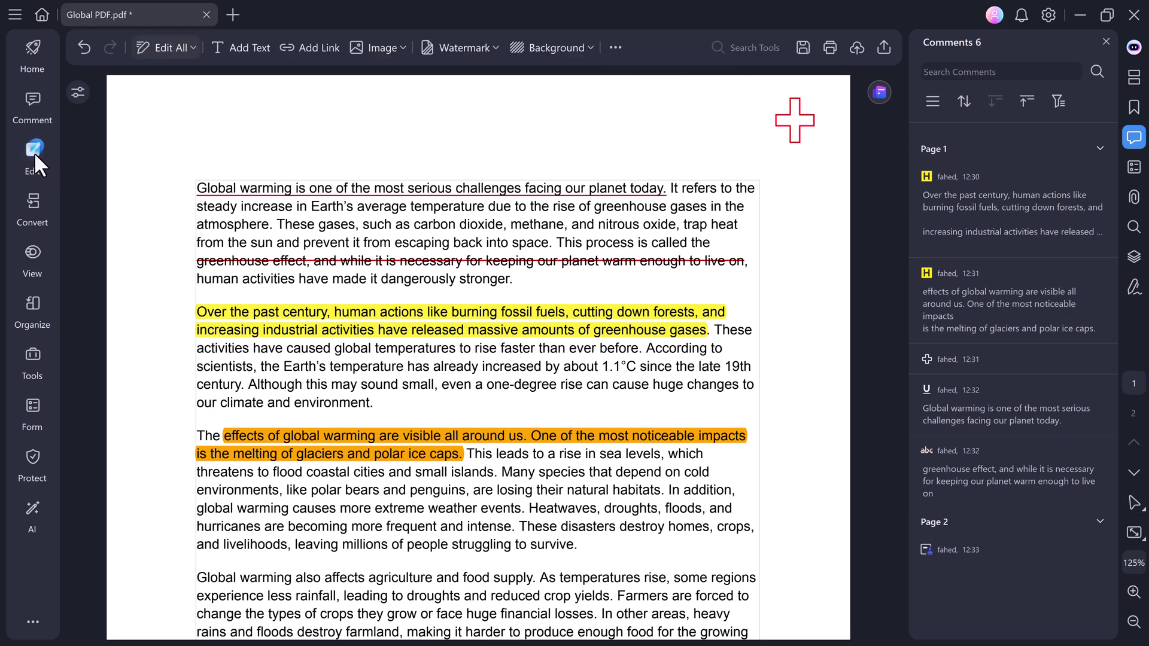
left_click(189, 48)
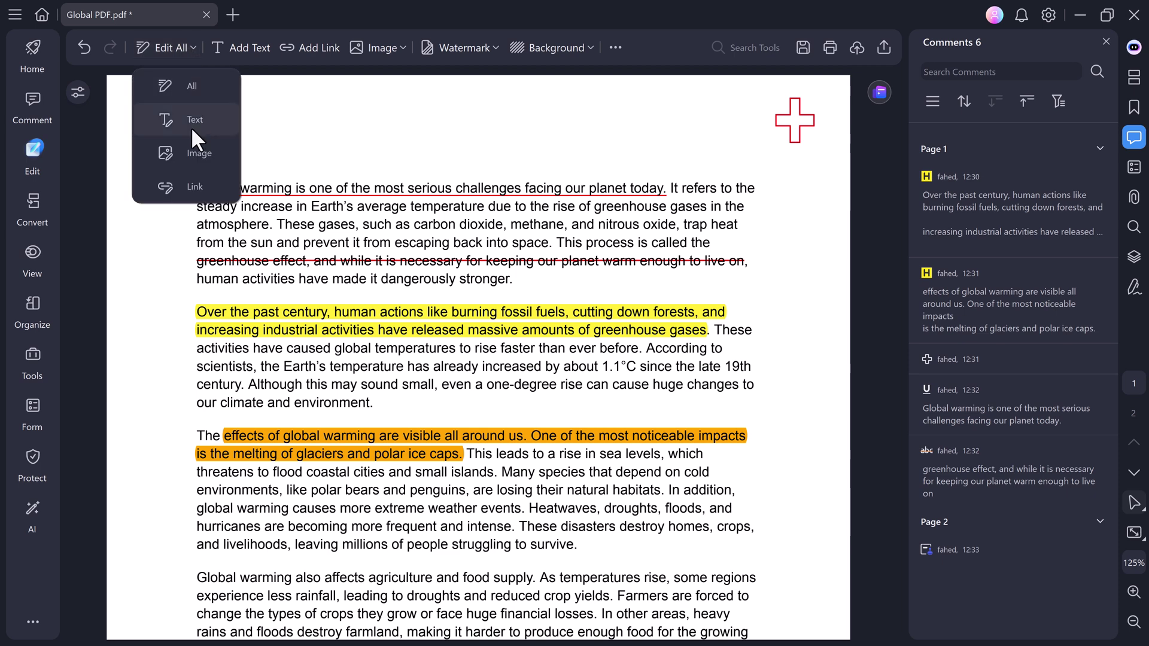
left_click(188, 88)
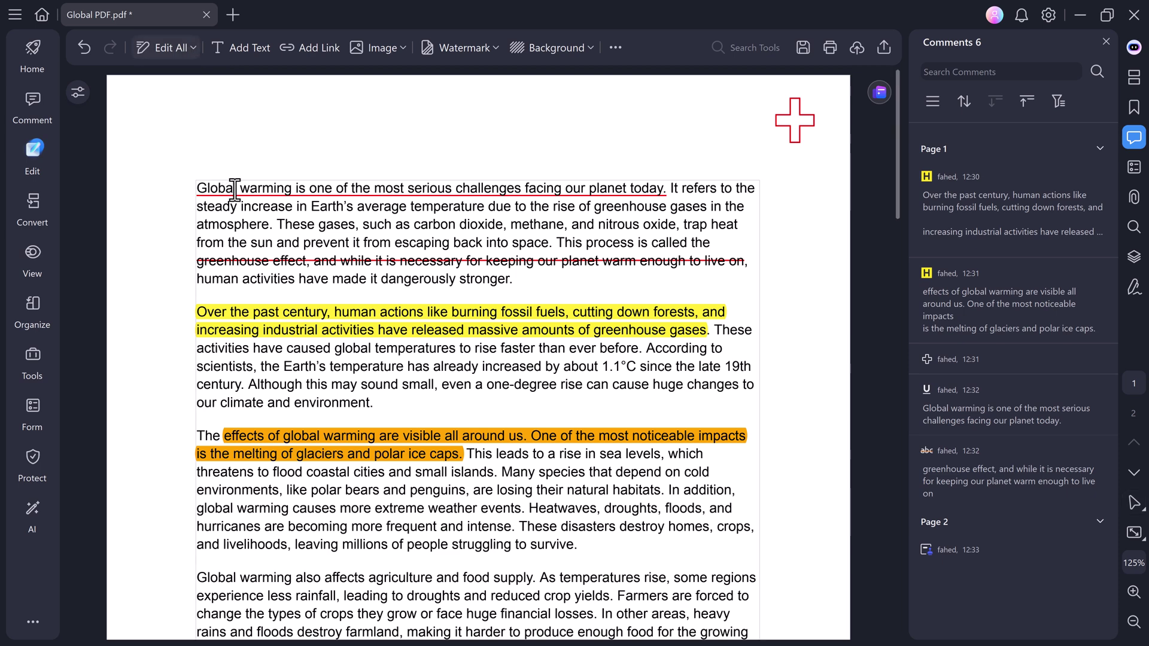
scroll(240, 197, "down", 3)
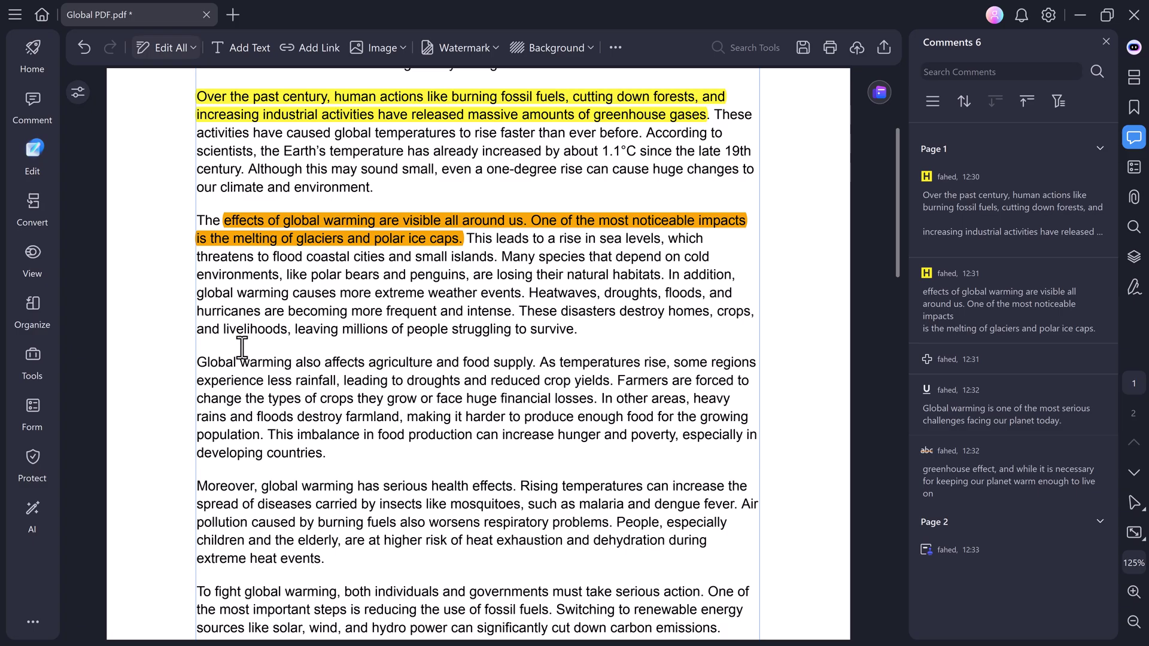
left_click_drag(199, 363, 285, 362)
key("Delete")
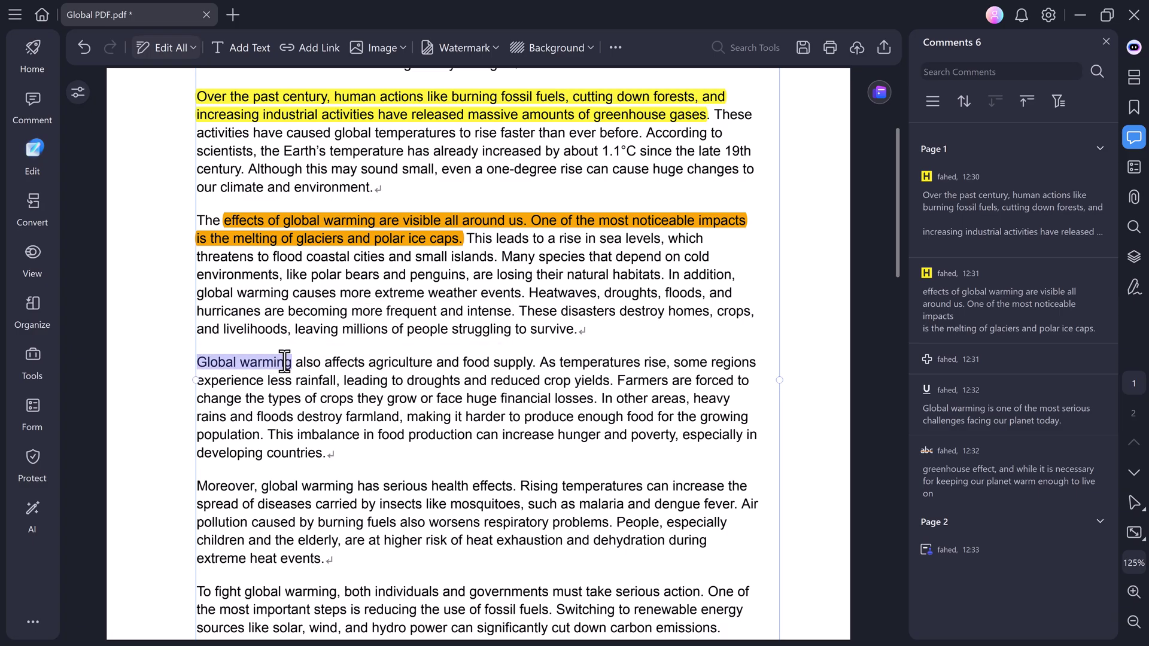
type("Global Issue")
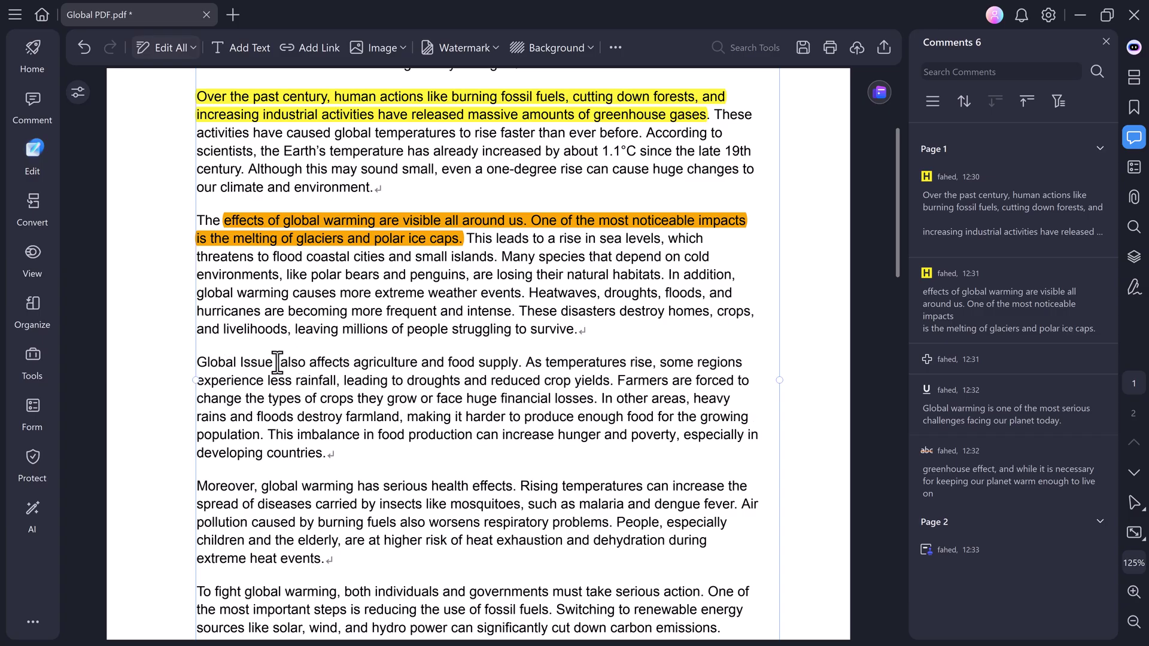
Format 'Global Issue' as bold, italic, underlined, pale green Impact text.
left_click_drag(278, 362, 197, 363)
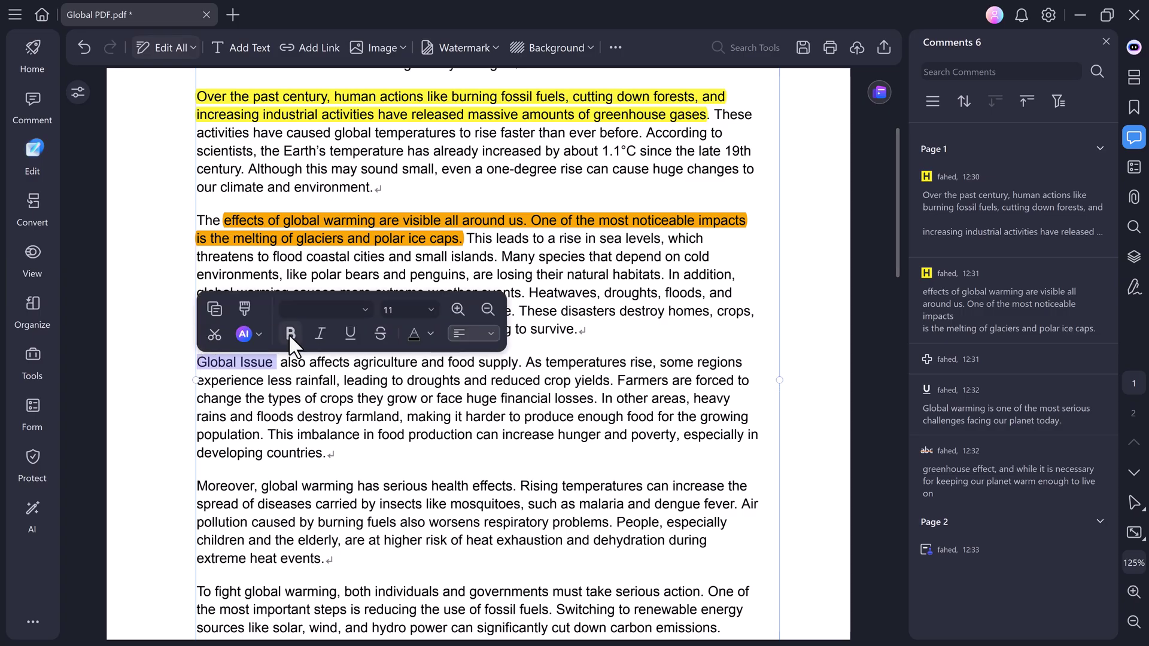
left_click(290, 333)
left_click(319, 334)
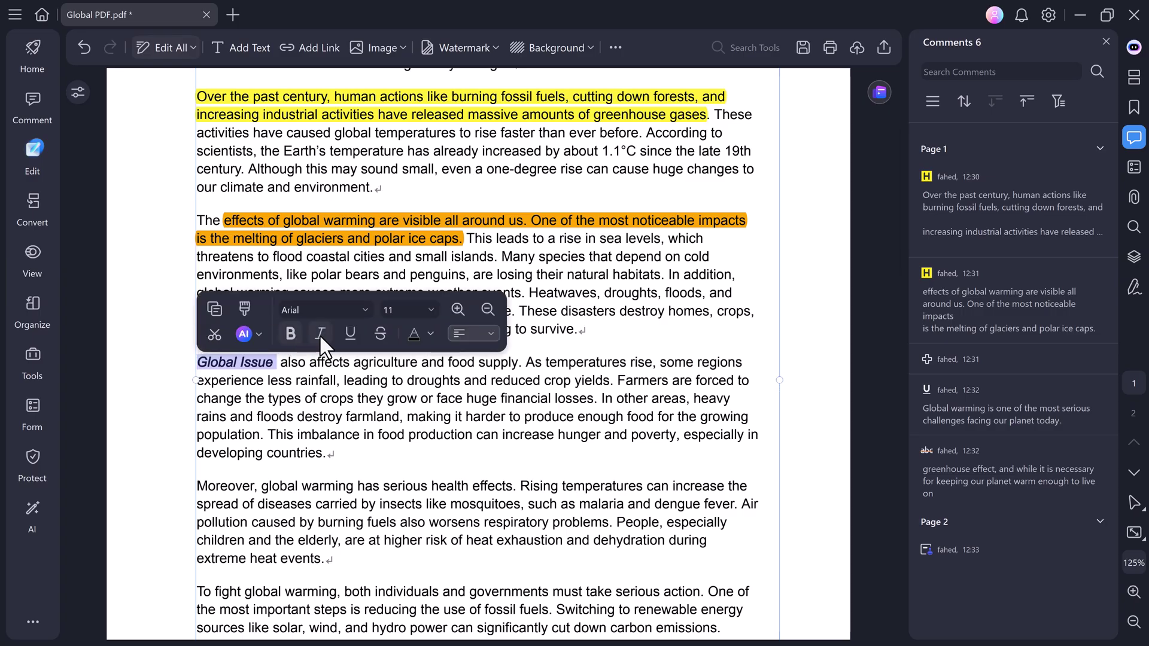
left_click(350, 333)
left_click(430, 333)
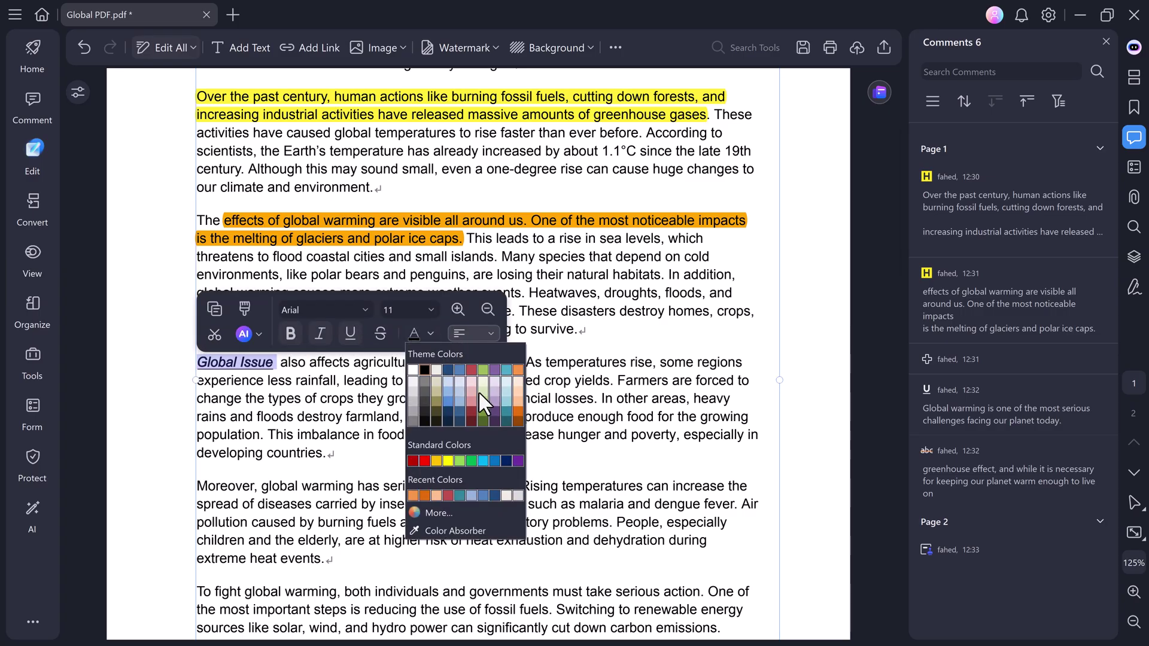
left_click(480, 390)
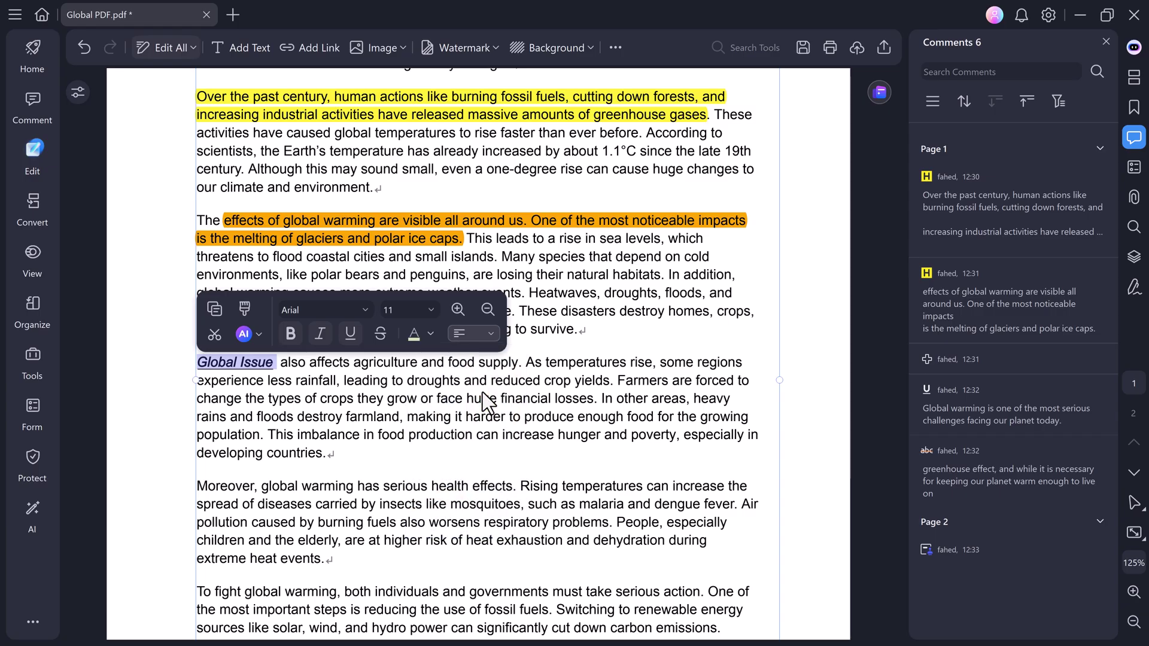
left_click(365, 310)
scroll(351, 437, "down", 2)
left_click(312, 368)
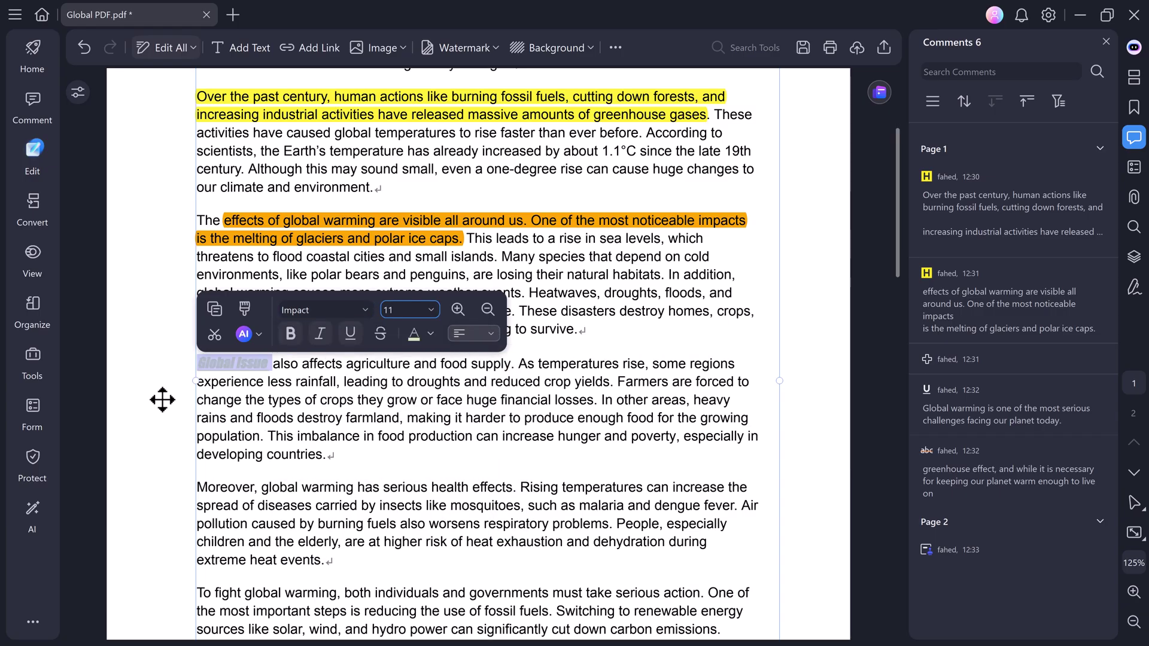
Delete the paragraph's closing sentence about hunger and poverty.
left_click_drag(267, 436, 333, 453)
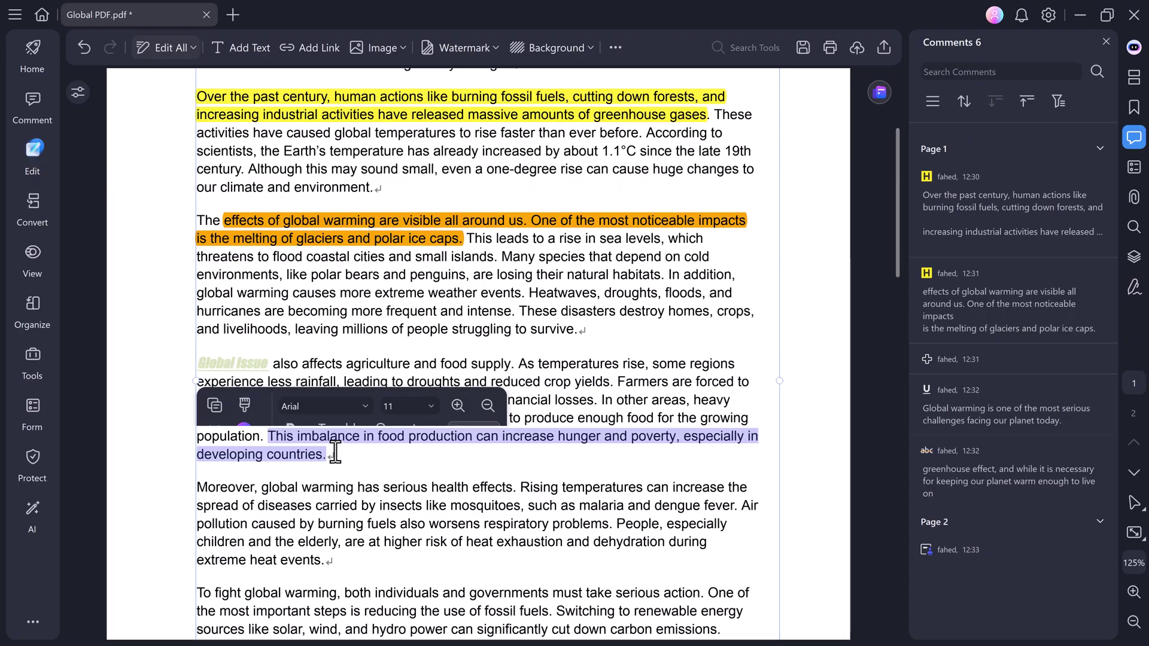
key("Delete")
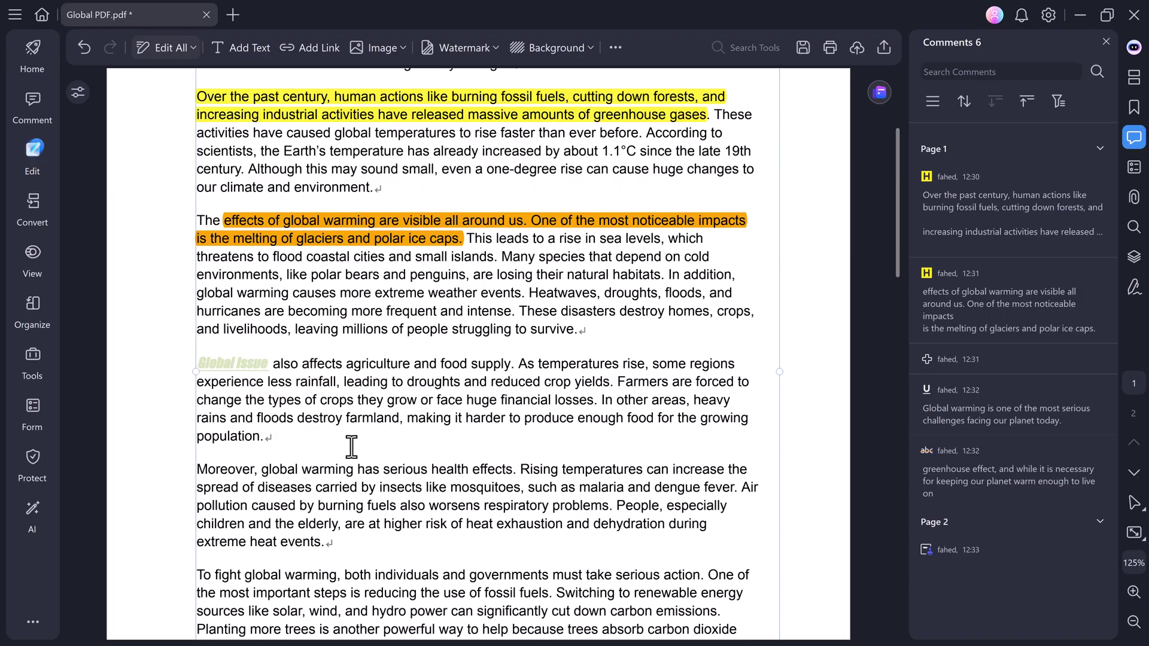
scroll(347, 446, "up", 3)
Add a 'Global Warming' title text box at the top of page 1.
left_click(209, 126)
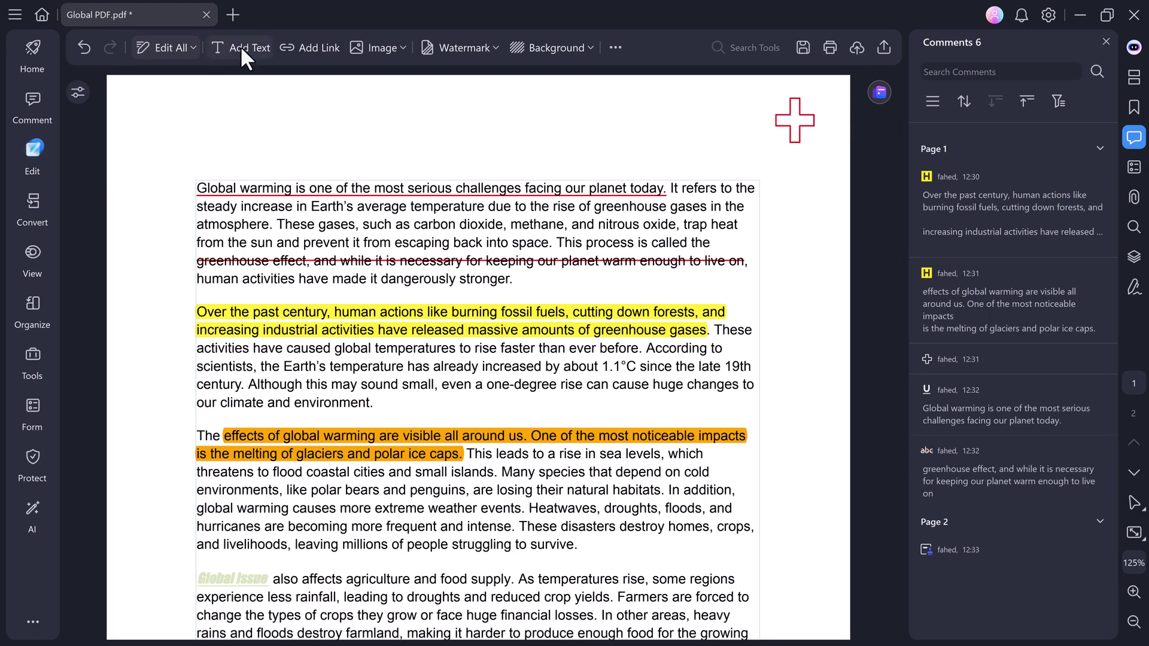
left_click(241, 45)
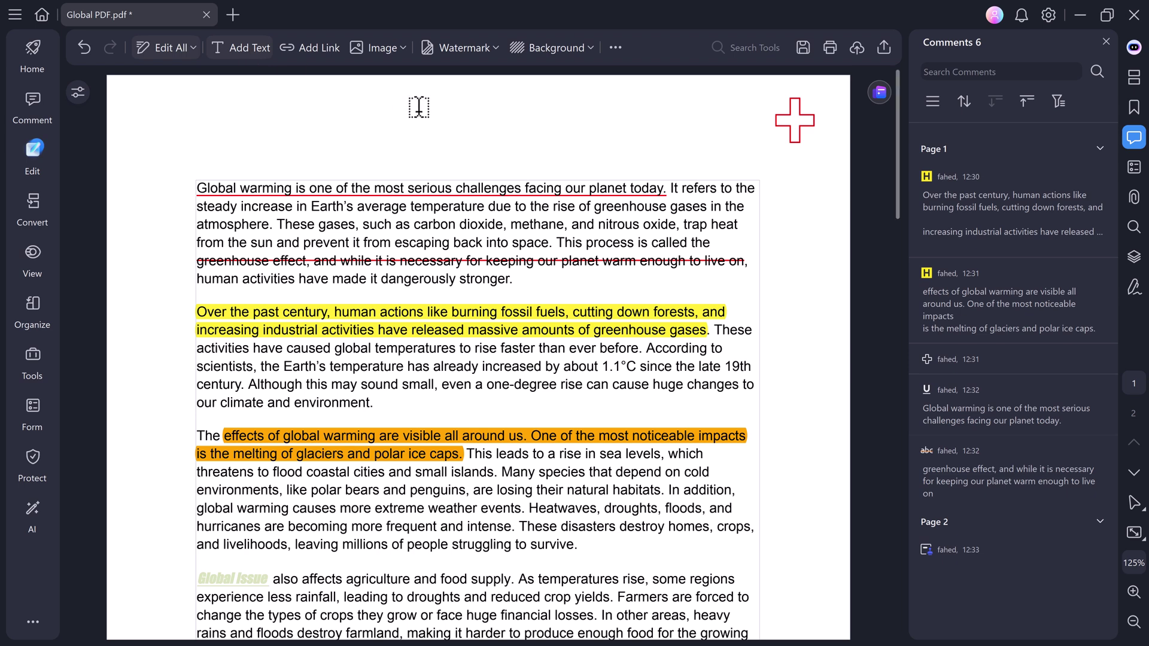
left_click(502, 115)
type("Global Warming")
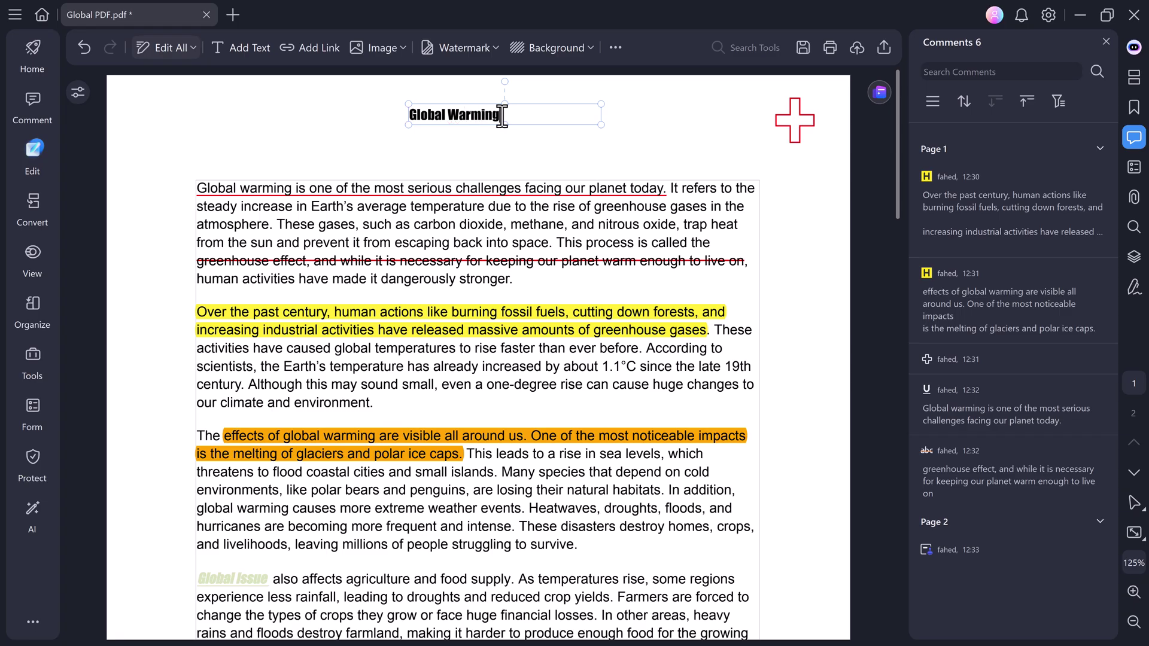
left_click(512, 145)
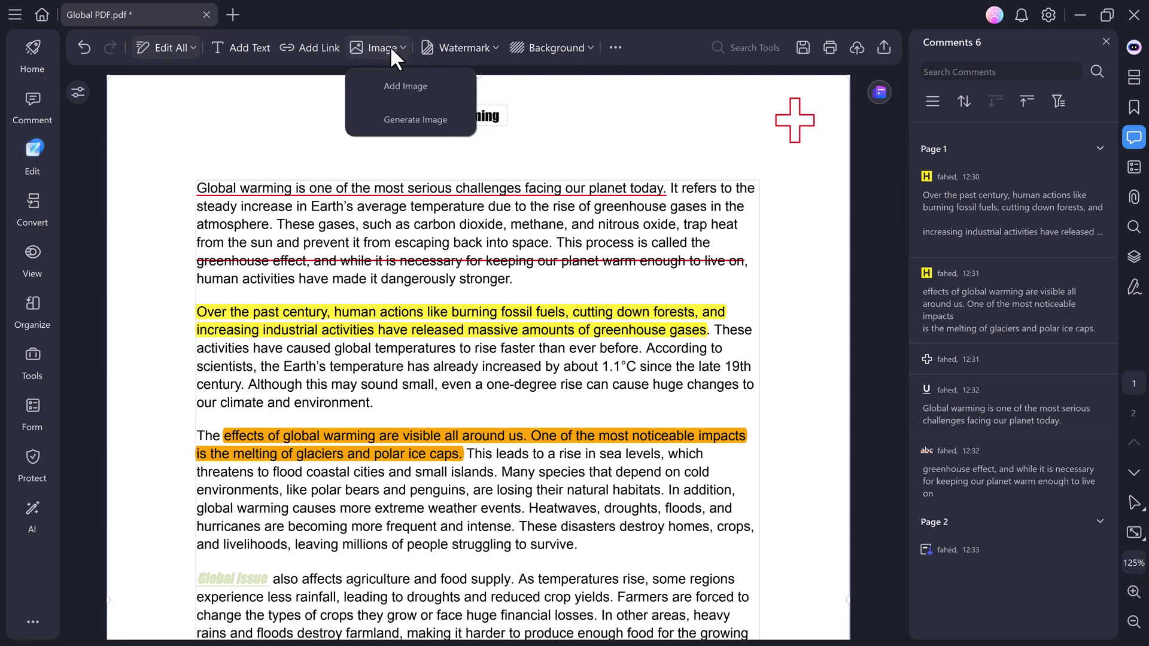
mouse_move(489, 48)
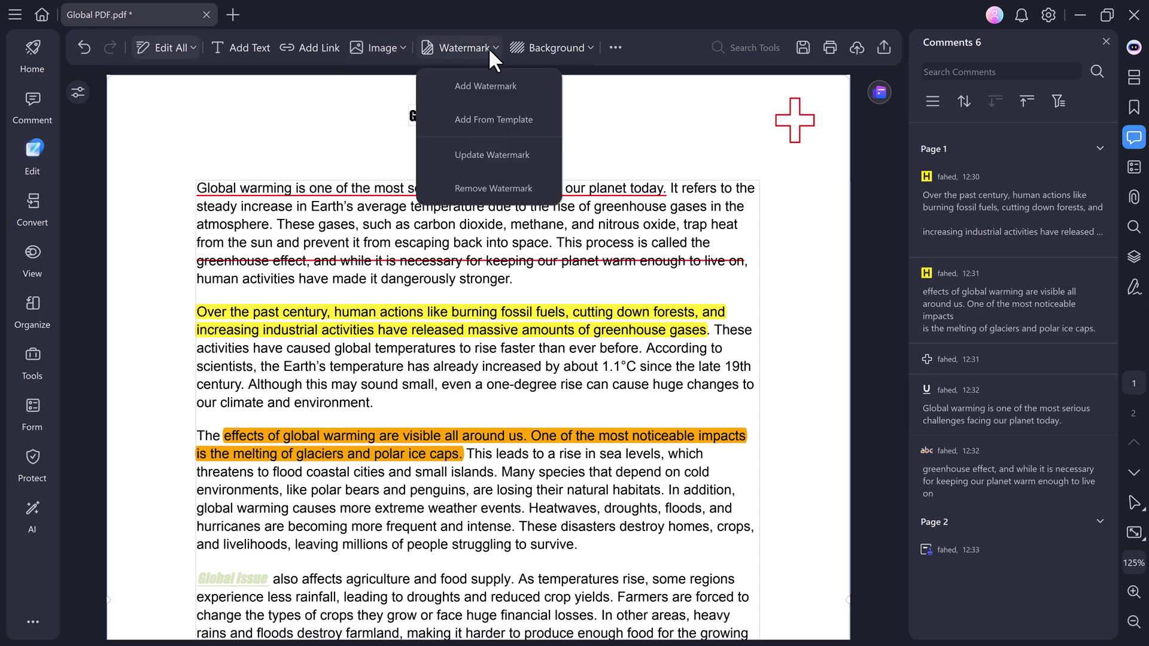
Apply a bold Times 'WaterMark' text watermark with lowered opacity to all pages.
left_click(485, 87)
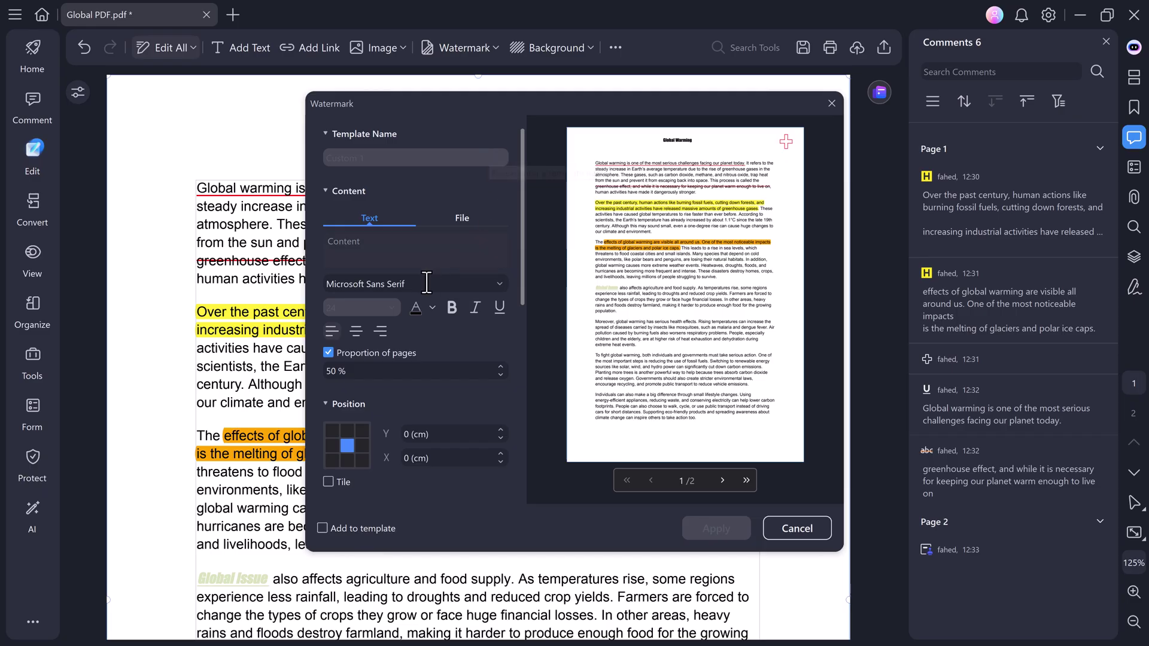
left_click(423, 255)
type("WaterMark")
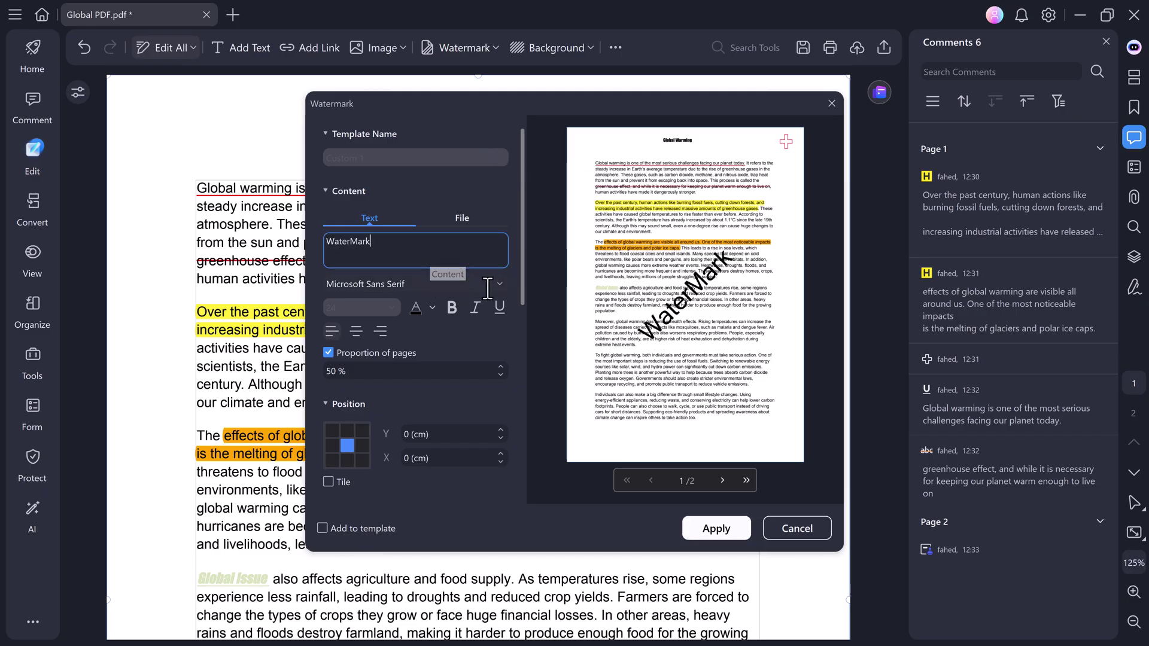
left_click(495, 285)
scroll(493, 282, "up", 1)
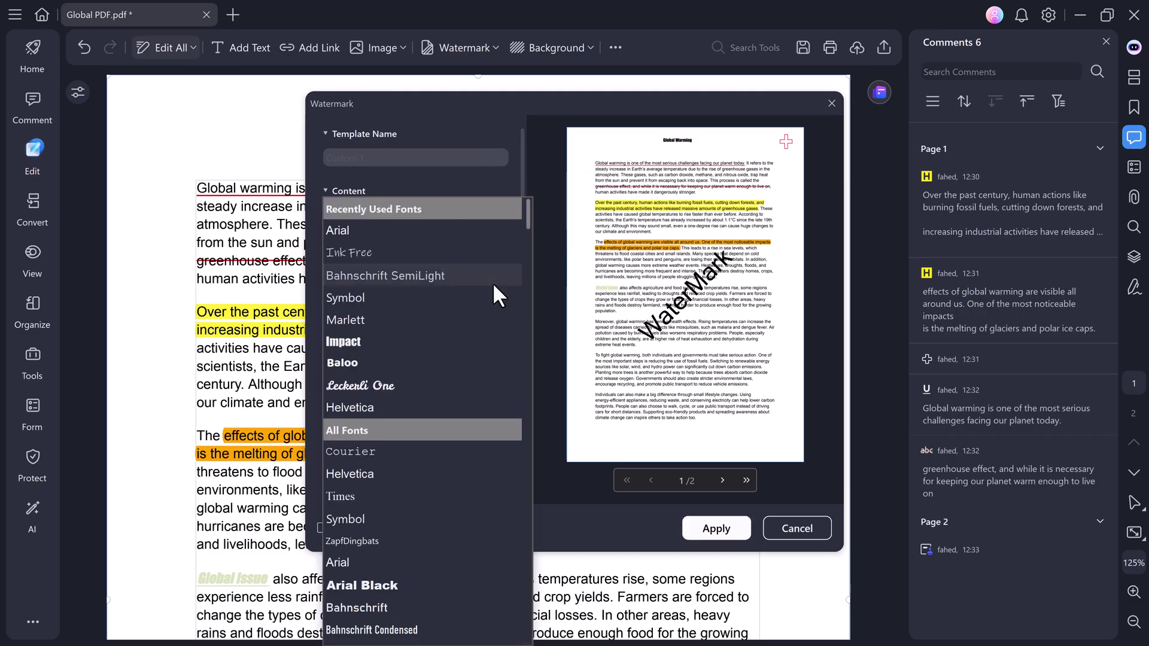
left_click(389, 494)
left_click(450, 307)
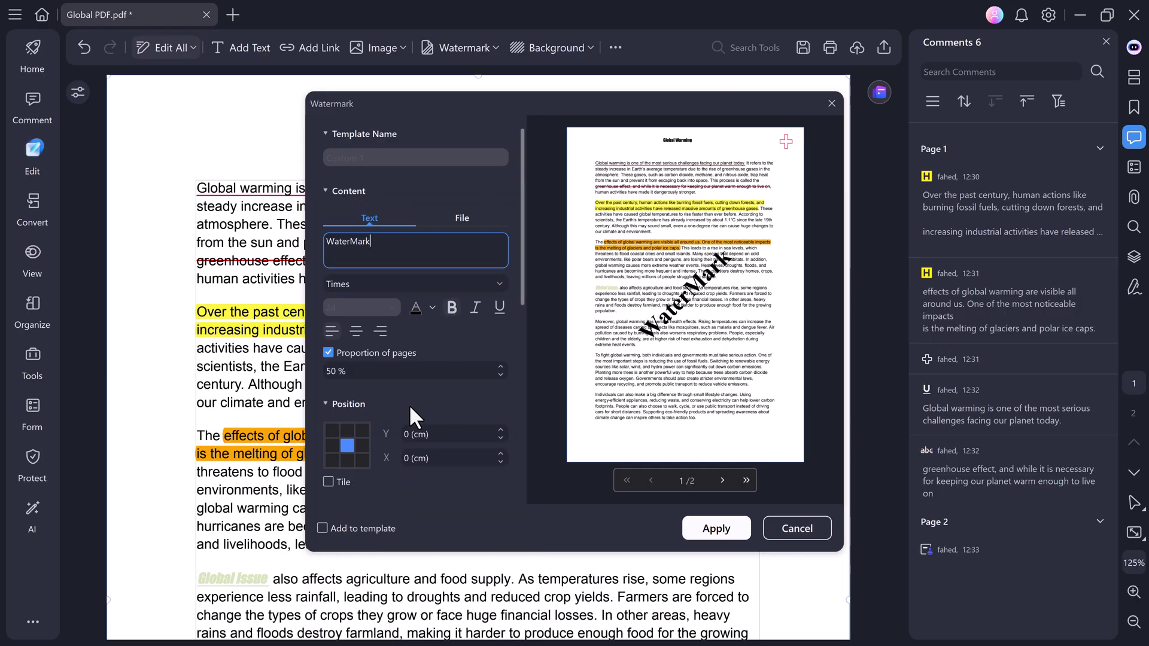
scroll(369, 443, "down", 3)
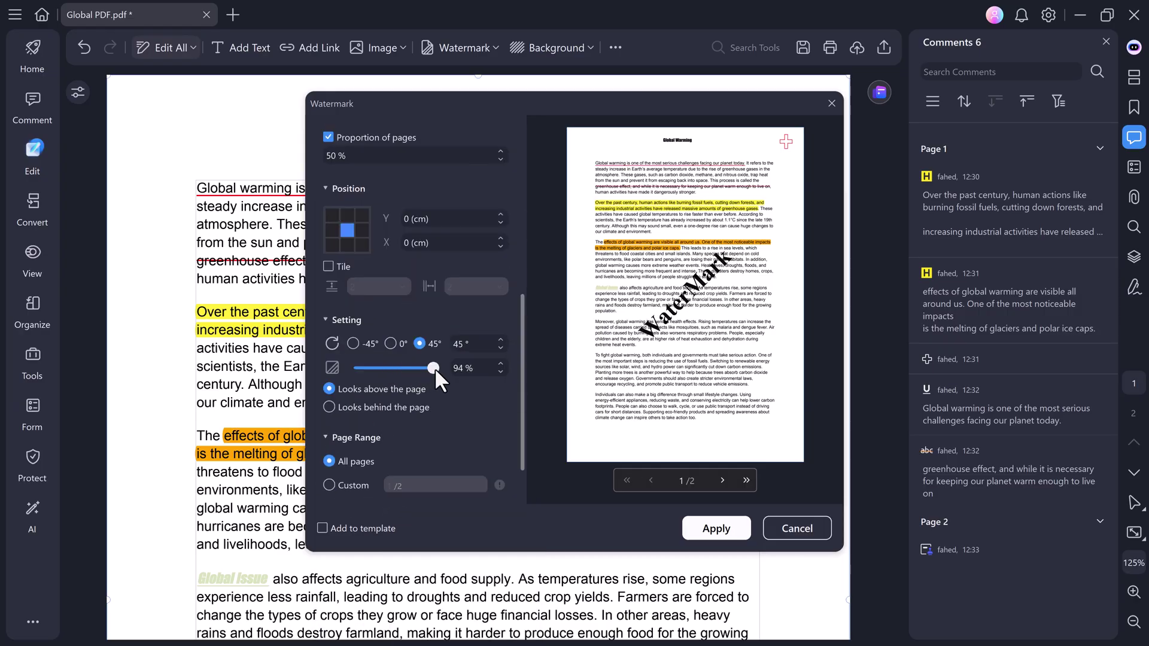
left_click_drag(420, 368, 377, 366)
left_click(728, 529)
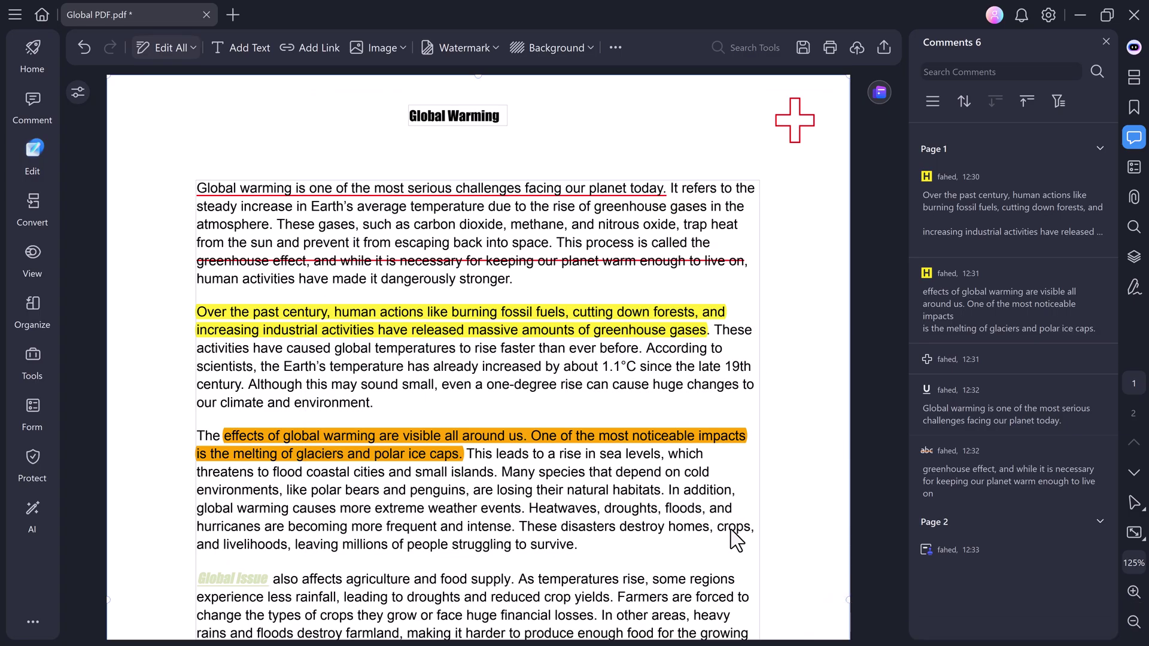
scroll(731, 530, "down", 1)
scroll(731, 530, "down", 3)
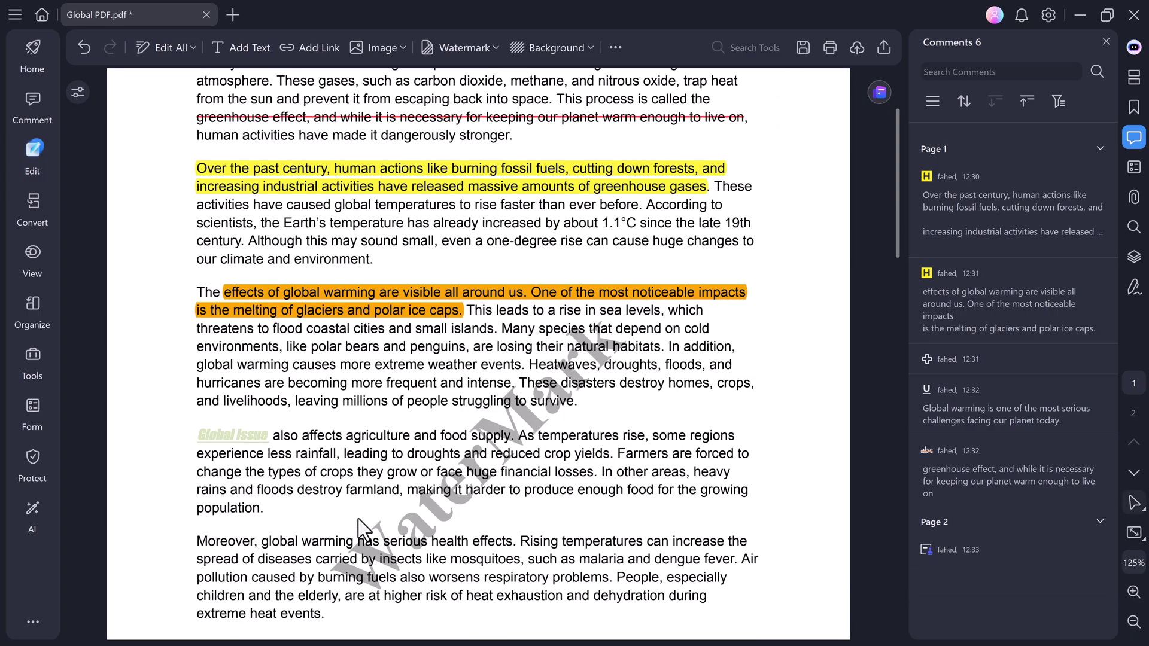
scroll(538, 287, "up", 1)
left_click(571, 47)
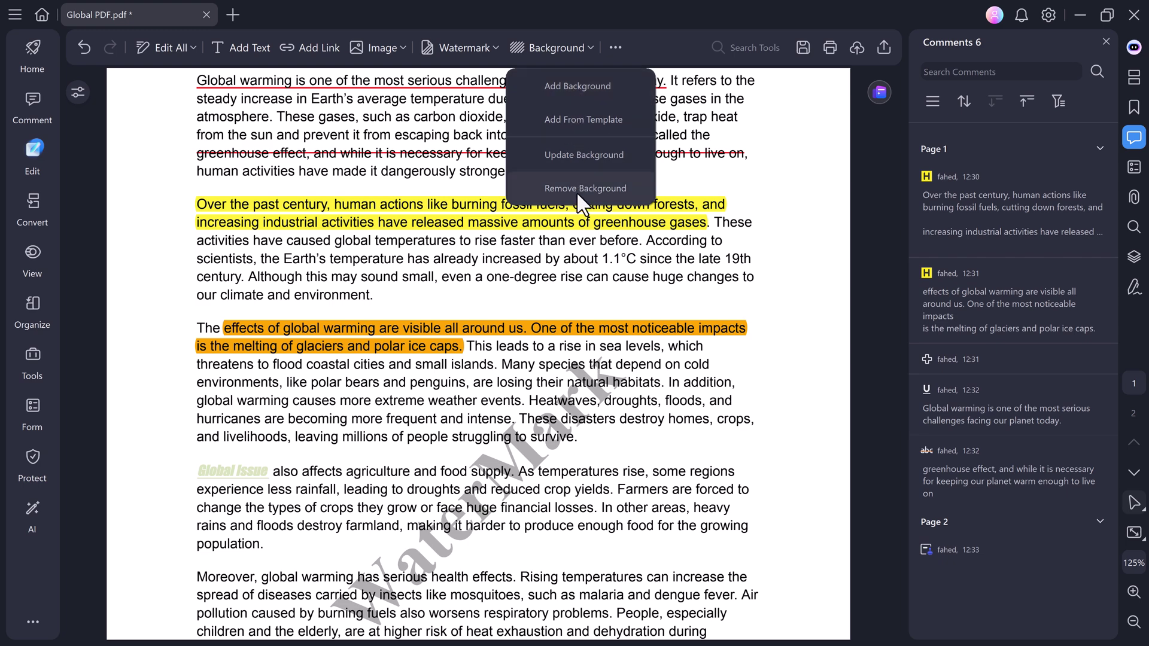
left_click(576, 90)
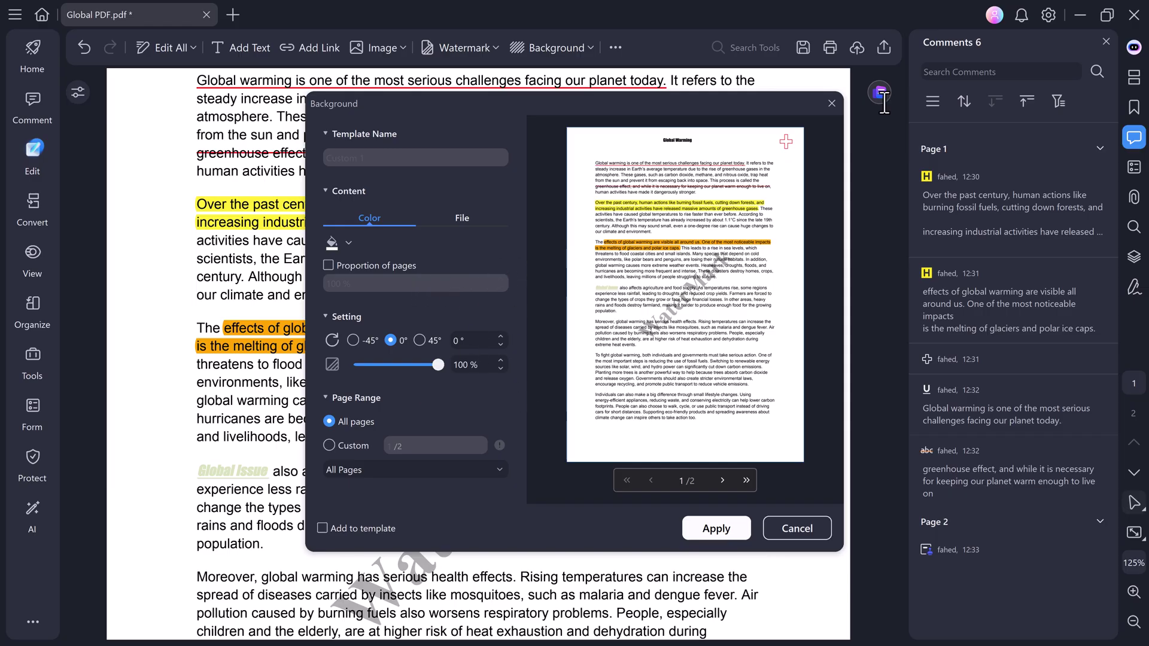
left_click(831, 103)
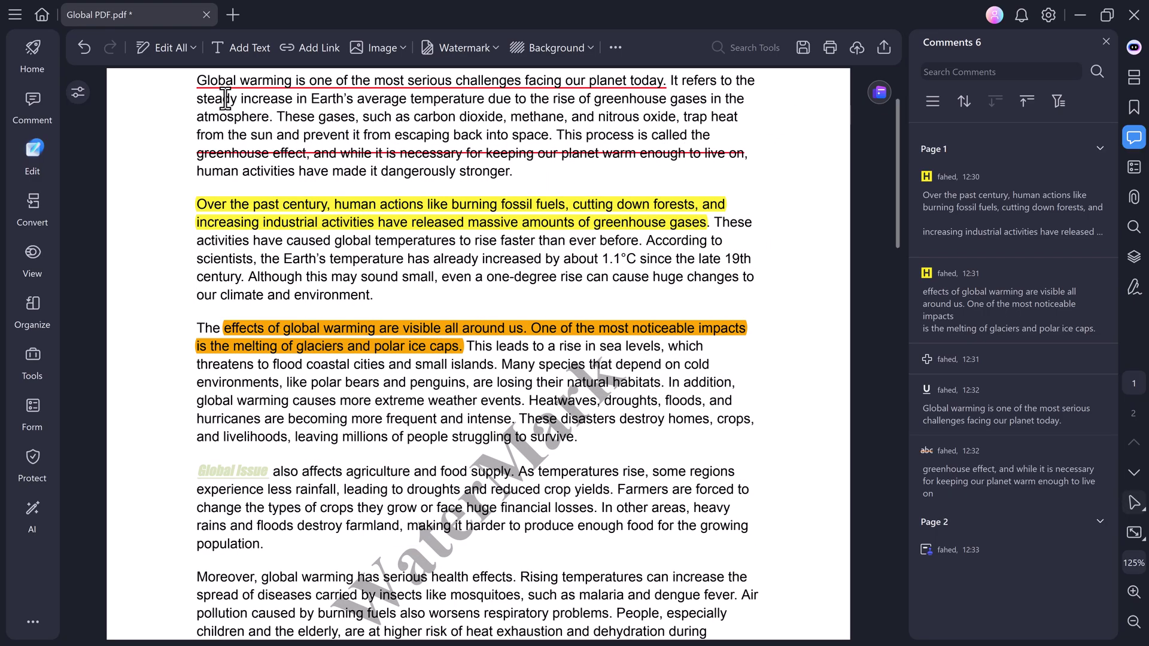
Save Global PDF.pdf and convert it to a Word file, Global PDF.docx, on the Desktop.
left_click(30, 203)
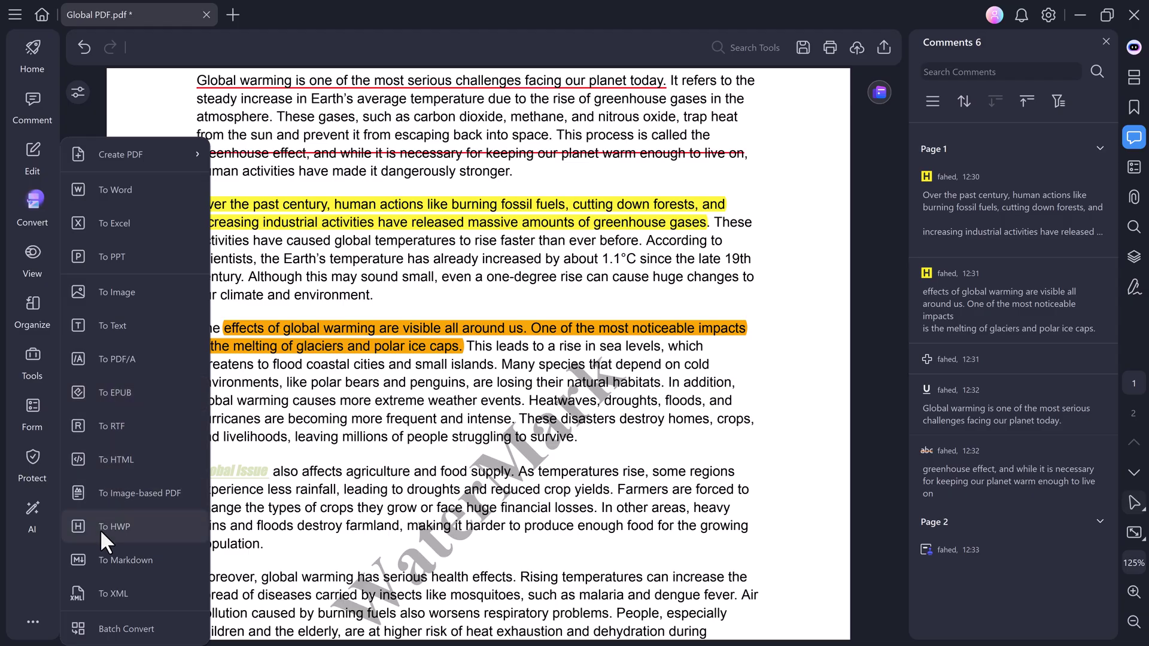
left_click(138, 193)
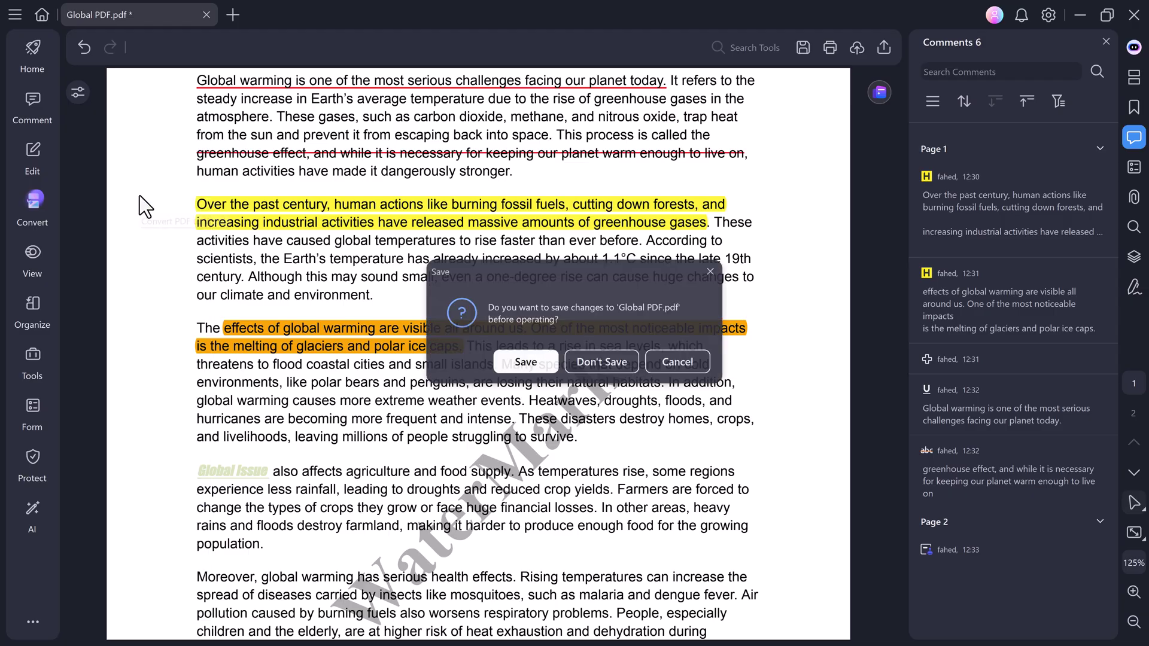
left_click(524, 365)
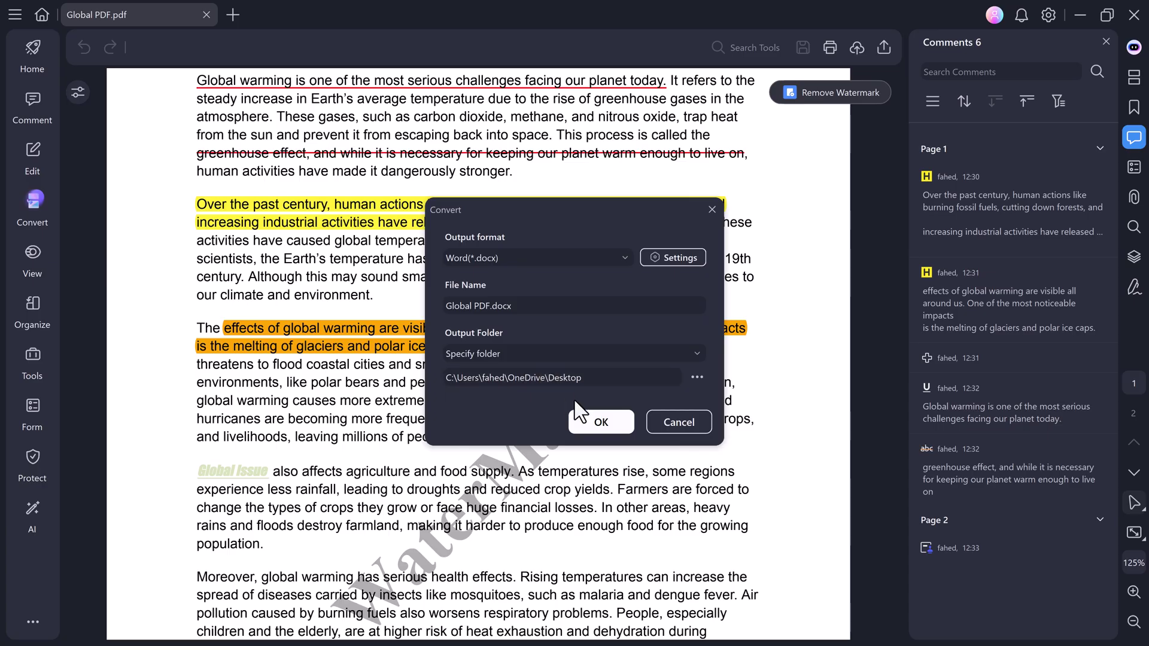
left_click(602, 423)
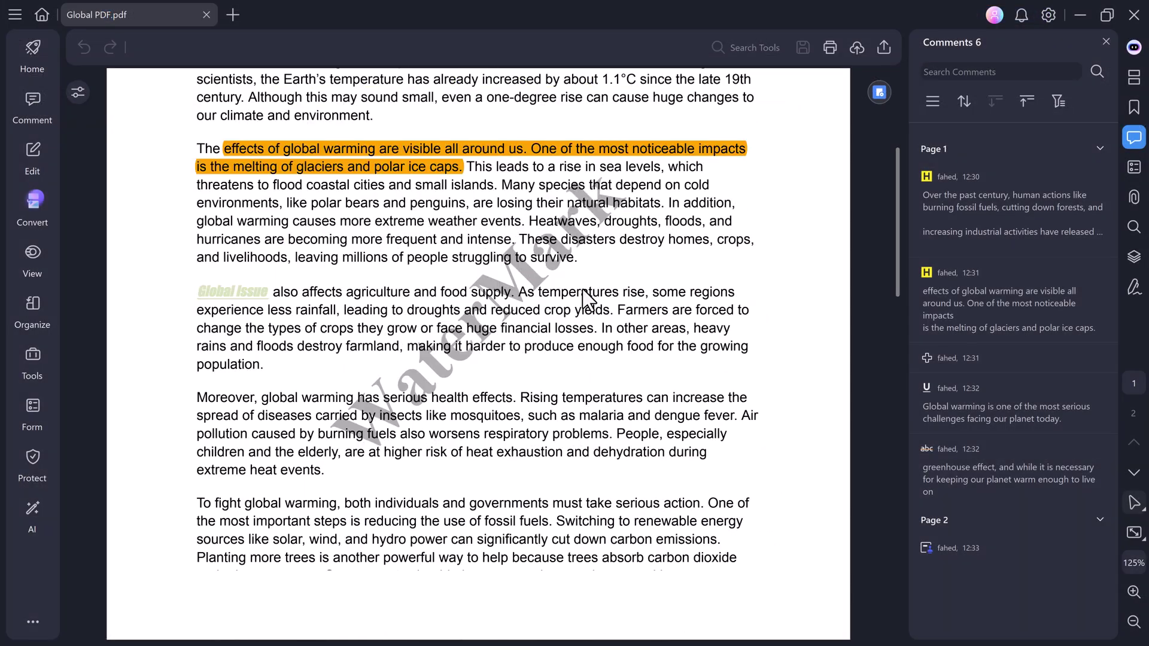
Scroll down through the watermarked Global PDF.pdf back in PDFelement.
scroll(582, 290, "down", 4)
Rotate the page view clockwise through View > Rotate View.
scroll(582, 289, "down", 1)
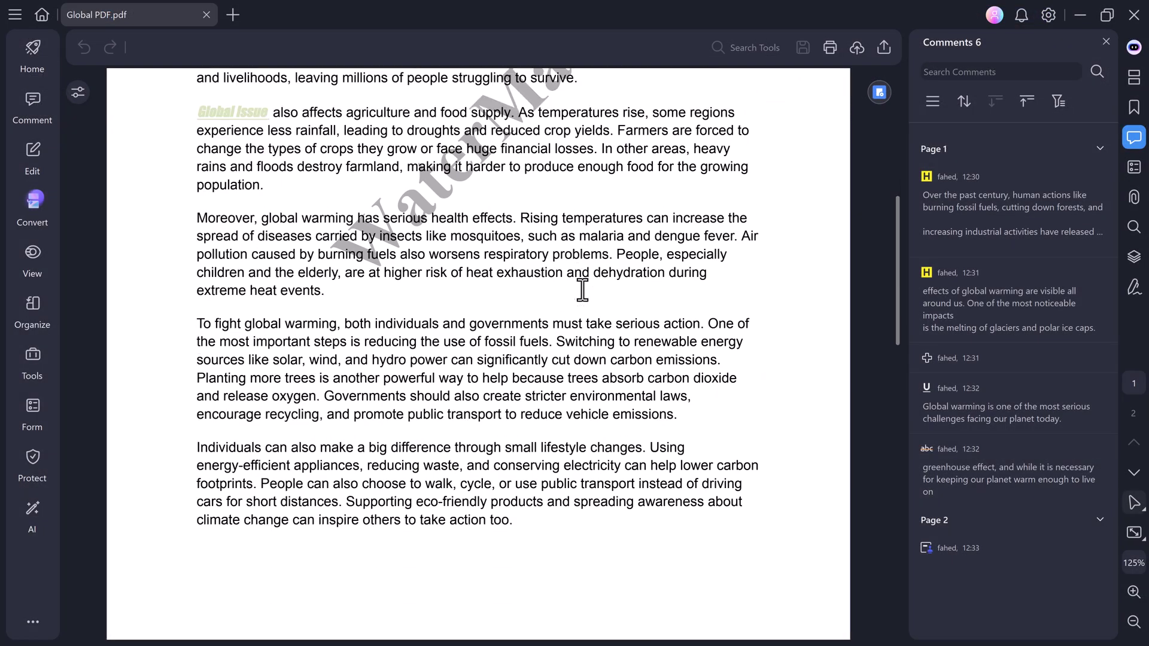
left_click(32, 251)
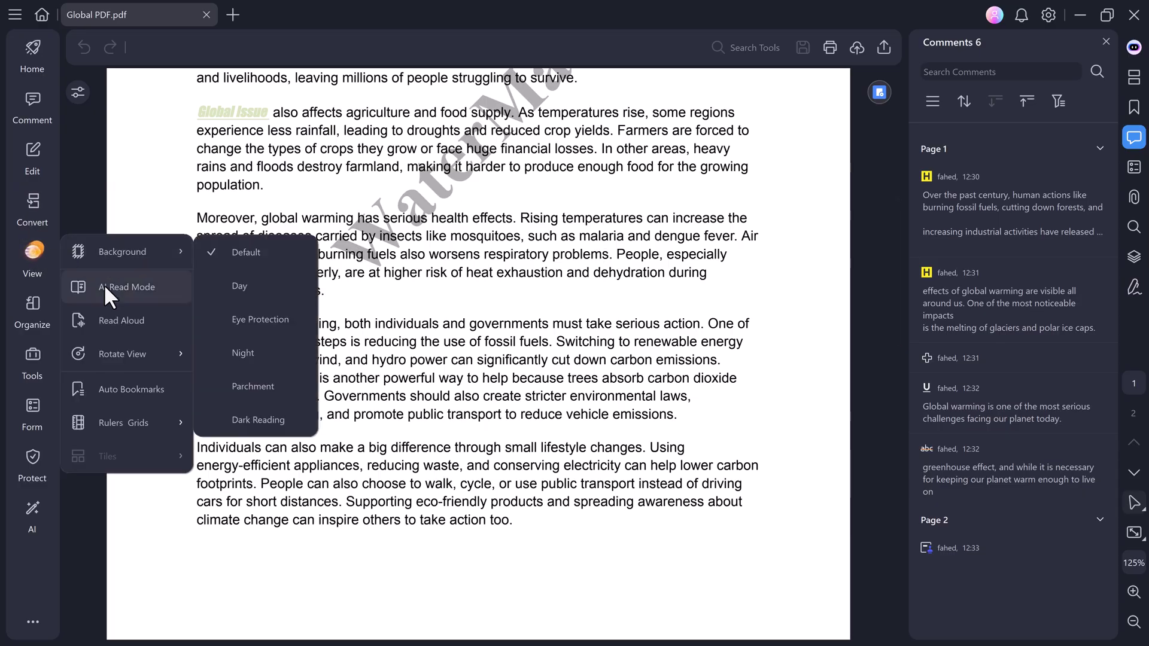
mouse_move(104, 344)
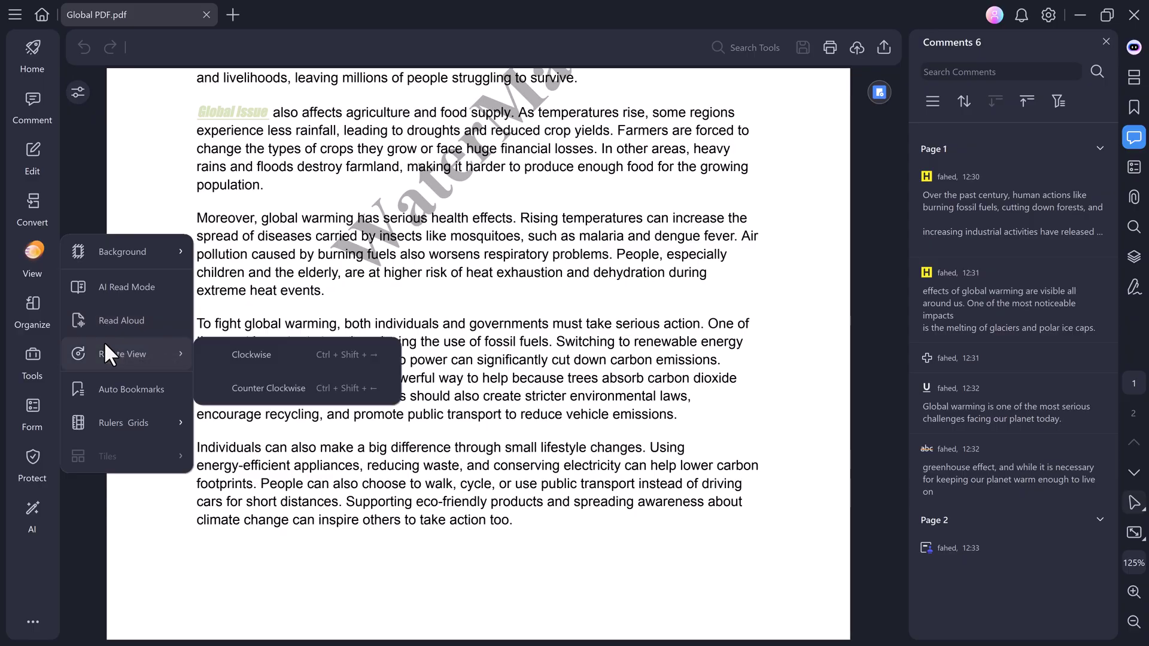
left_click(217, 348)
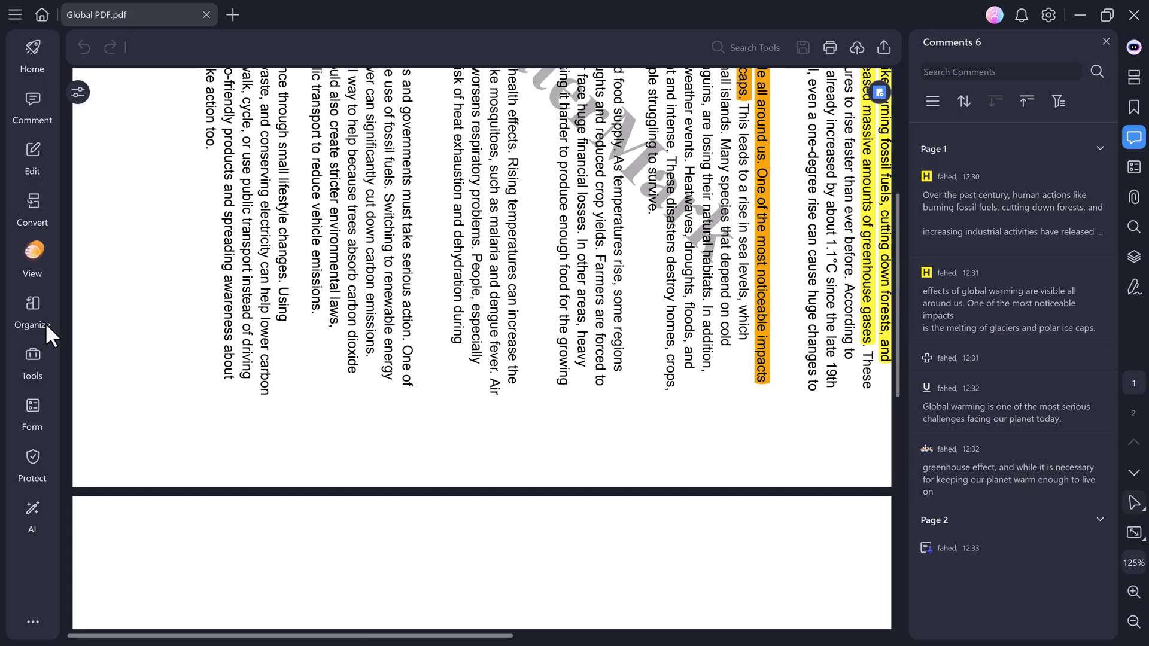
Rotate the view counter-clockwise back upright, then switch to the Organize pages view.
left_click(36, 262)
mouse_move(114, 342)
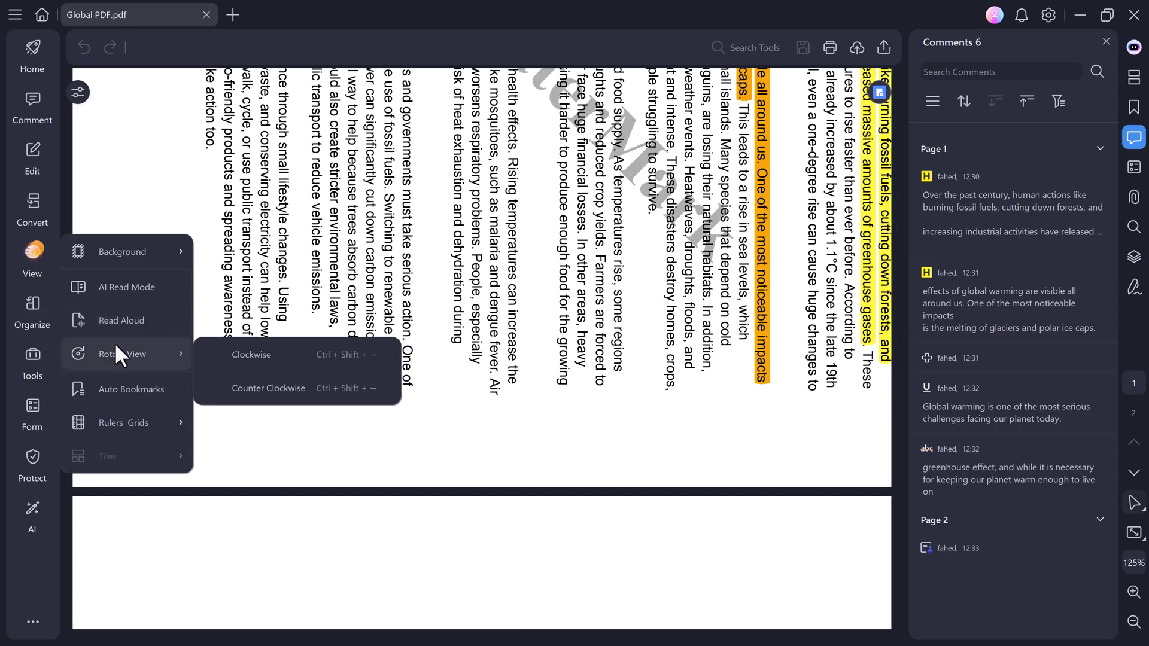
left_click(264, 388)
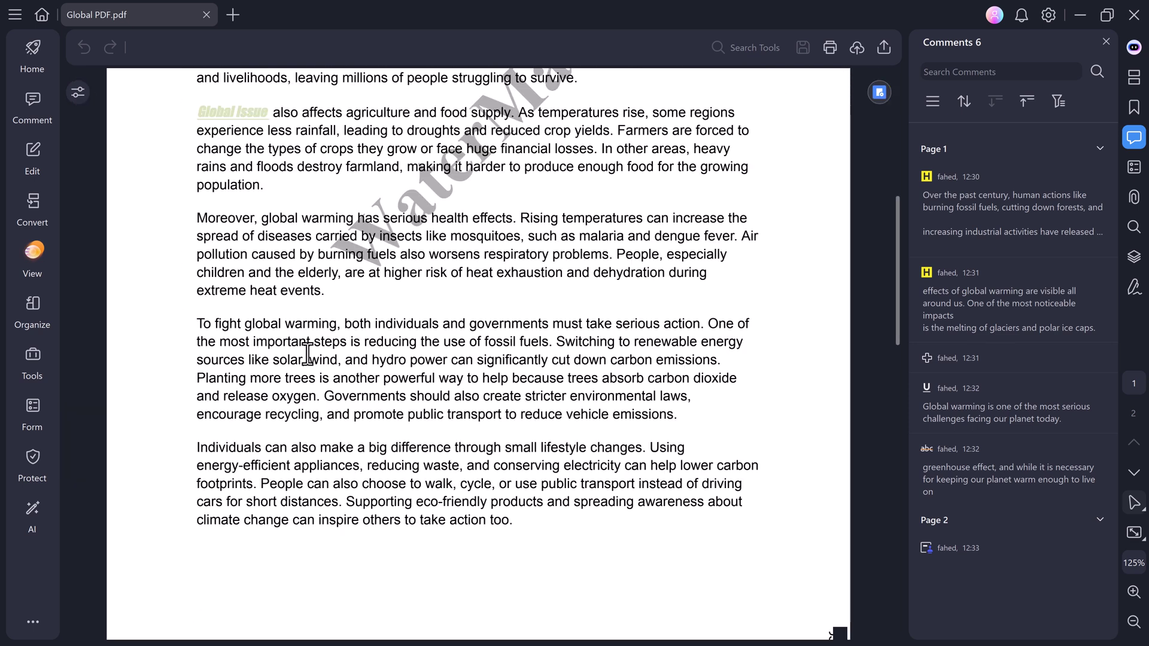
left_click(33, 305)
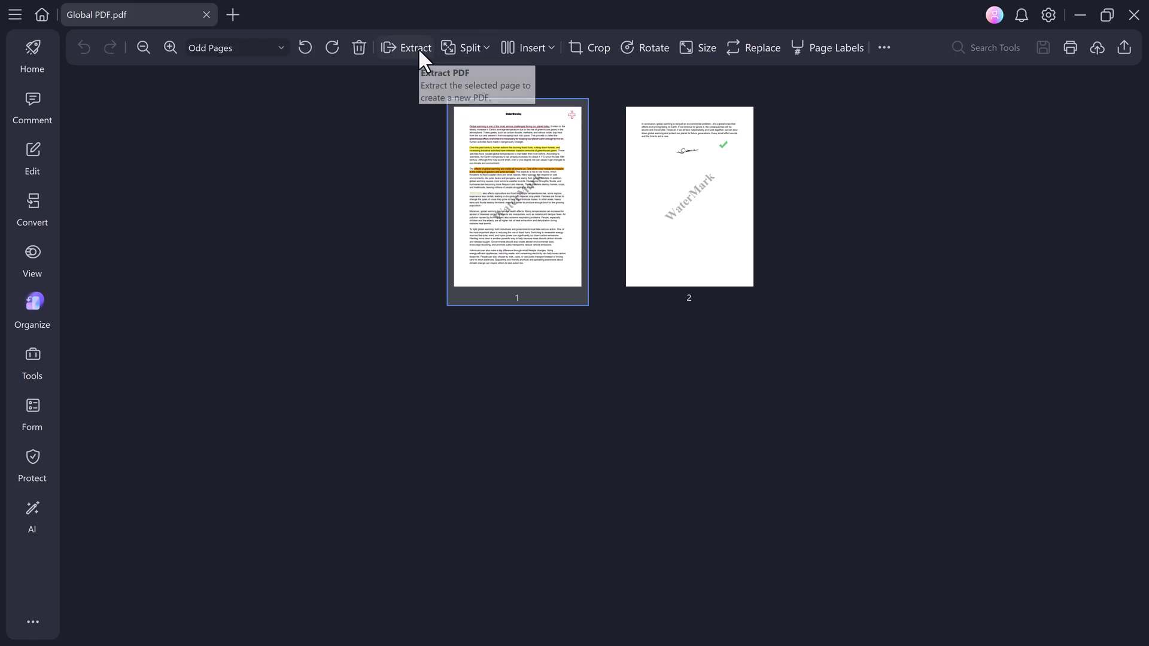
left_click(486, 48)
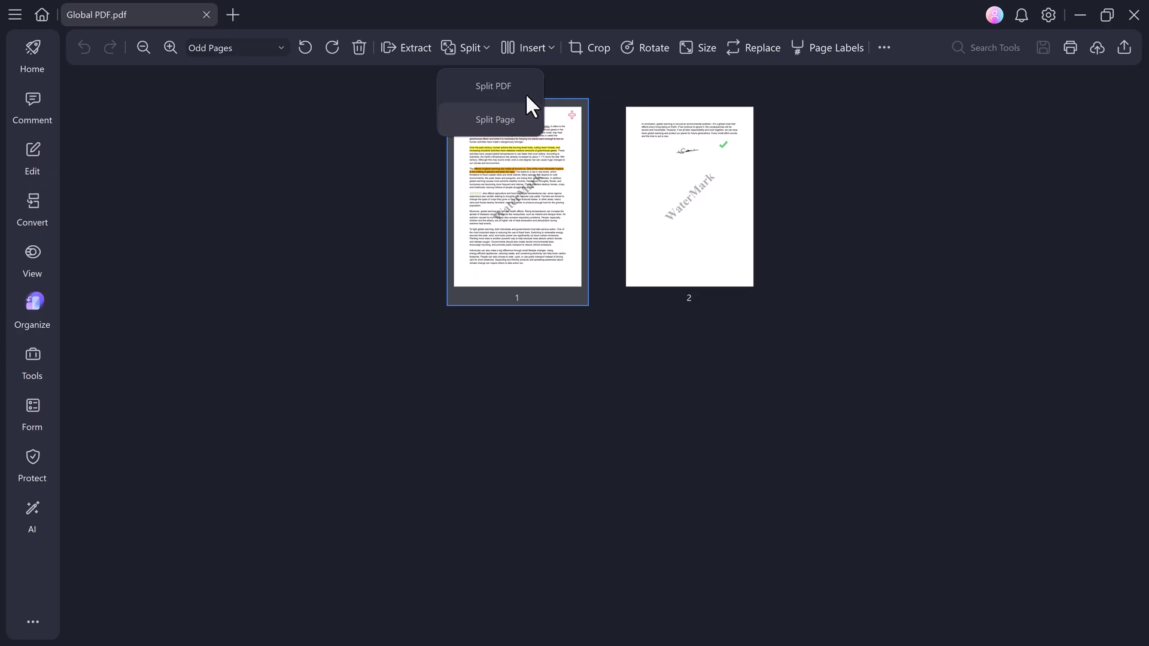
left_click(587, 49)
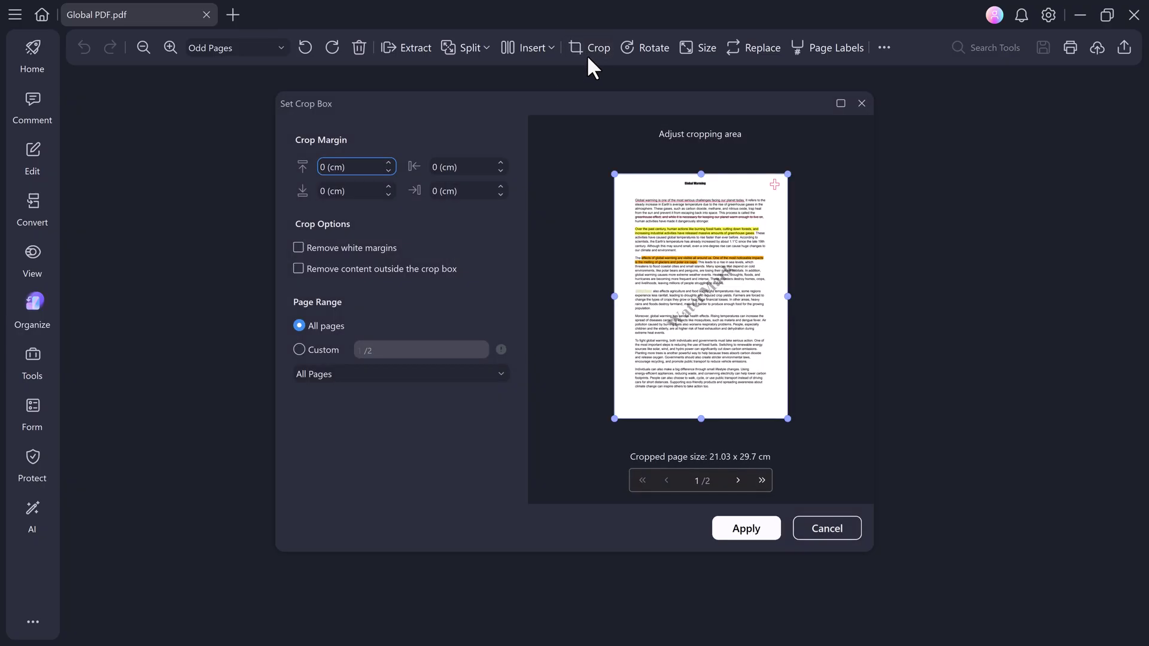
left_click(827, 529)
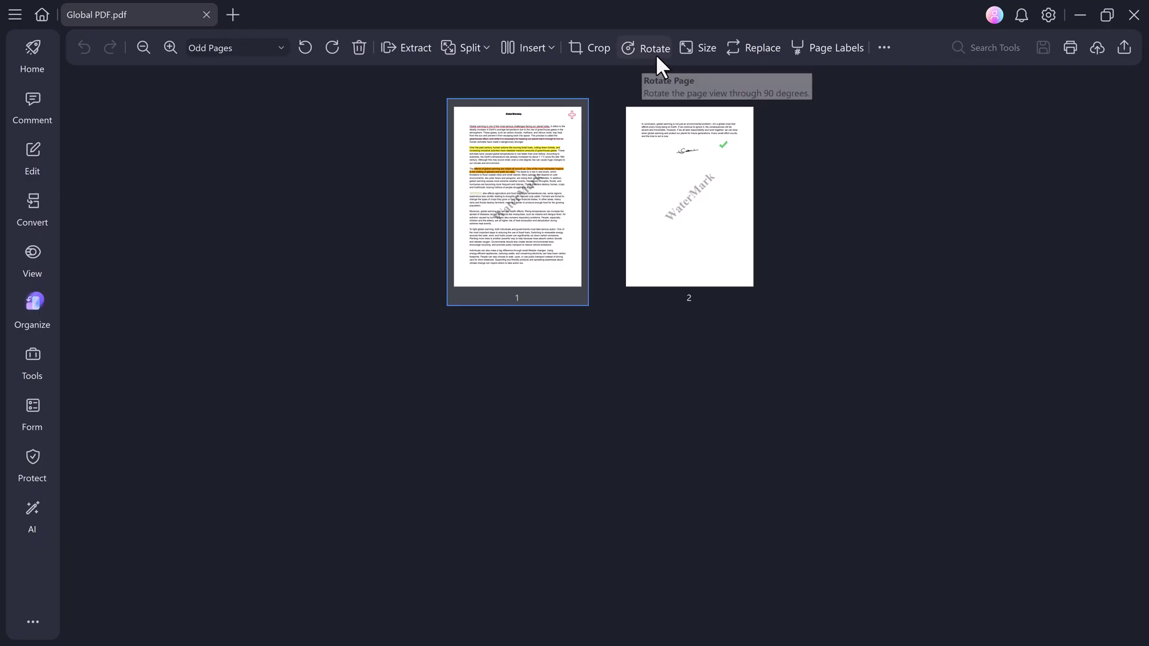
left_click(655, 53)
Close the Rotate dialog and open the Form tools from the Tools menu.
left_click(861, 103)
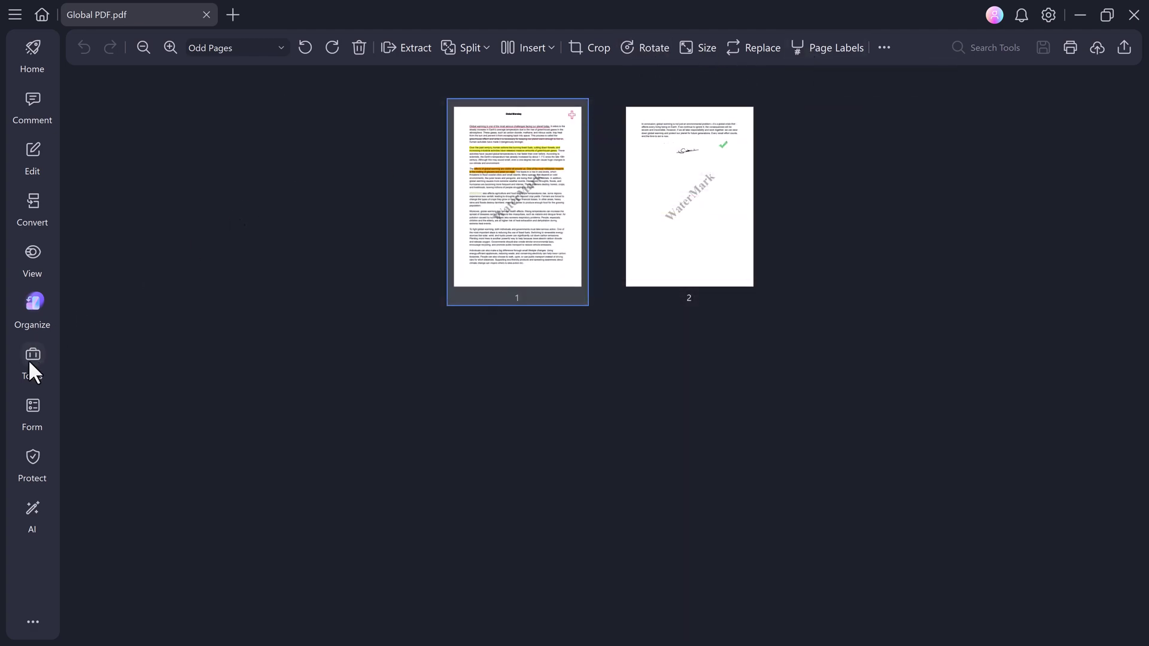
left_click(28, 358)
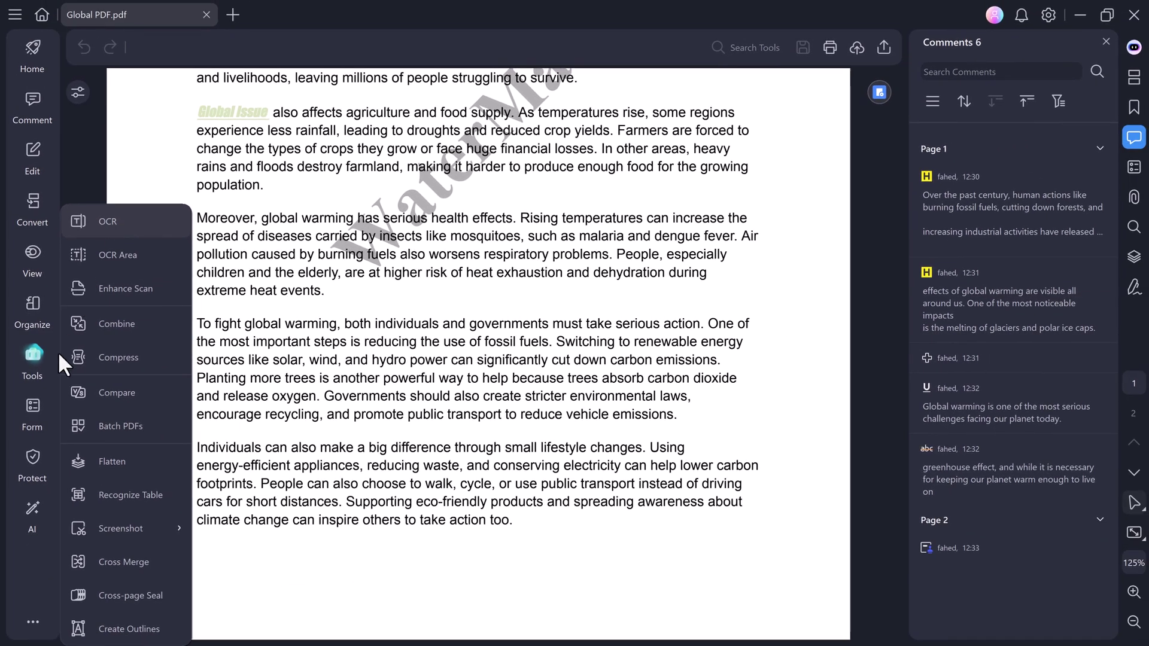
left_click(34, 410)
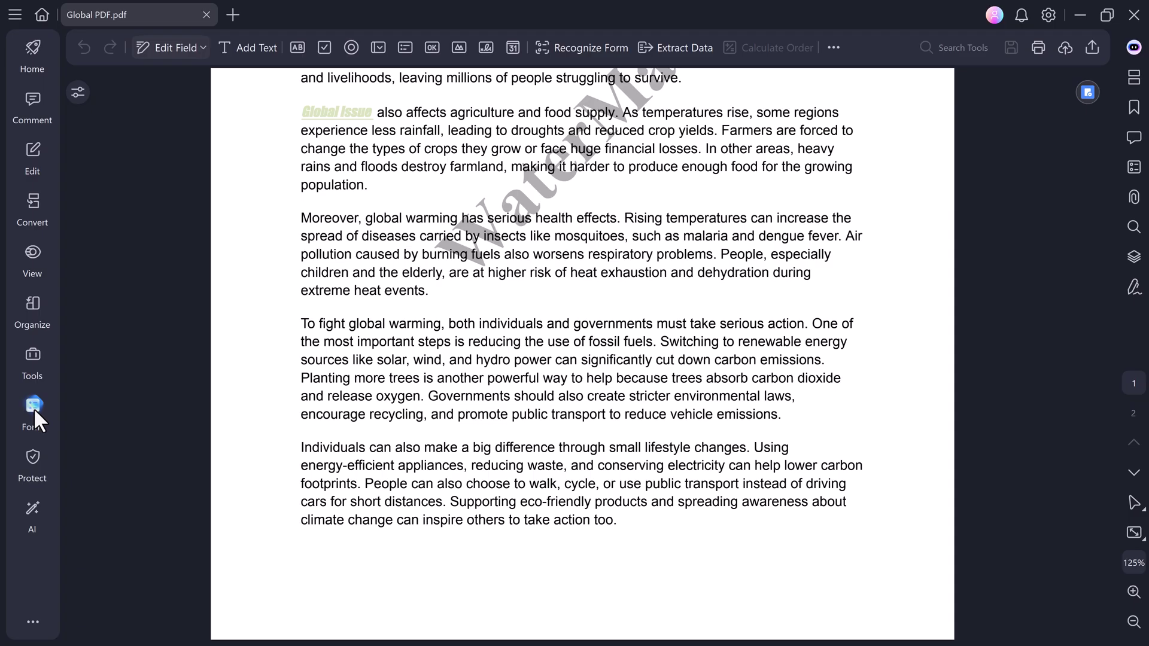
Encrypt the PDF with an open password and a separate permission password, then save.
left_click(34, 463)
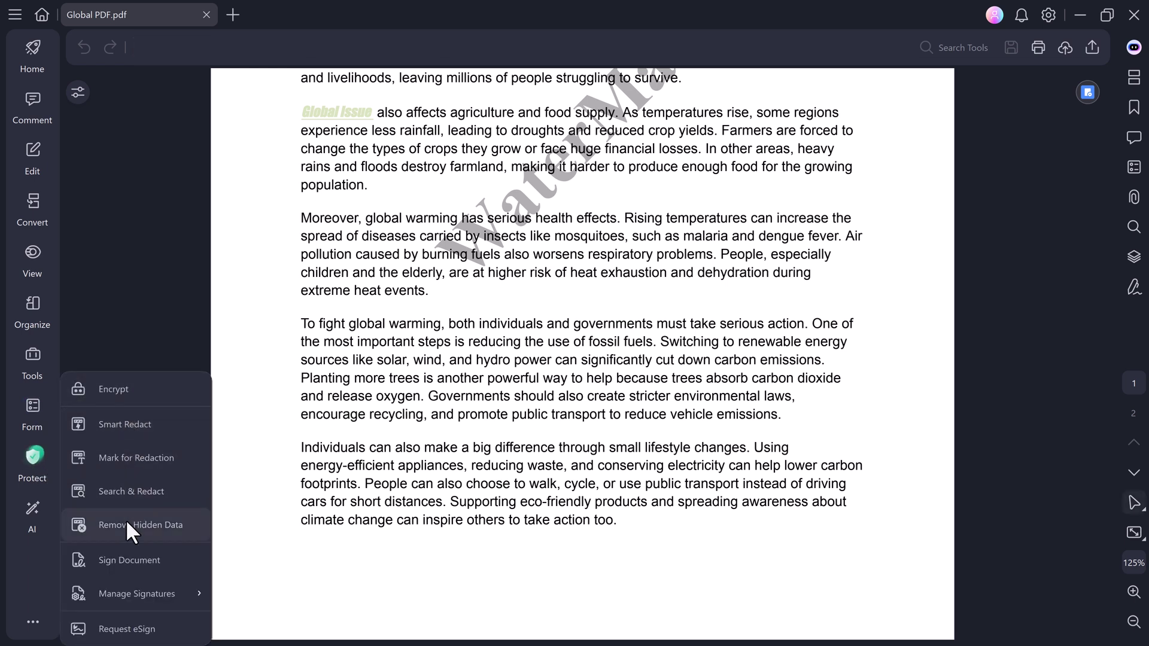
left_click(112, 385)
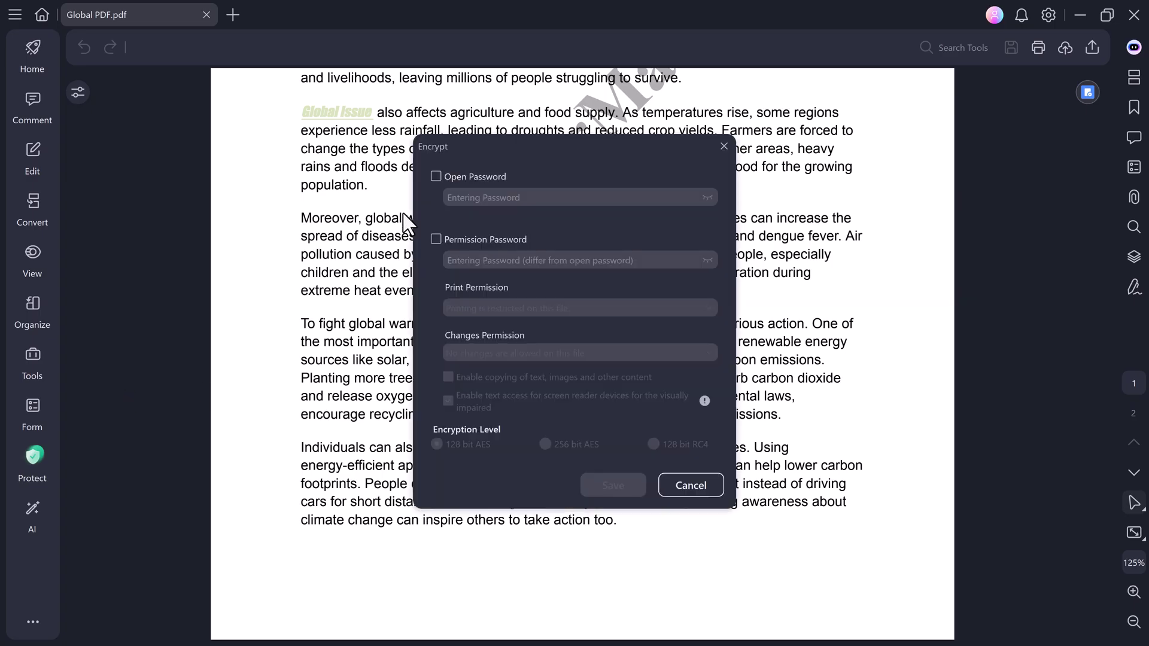
left_click(436, 176)
left_click(470, 199)
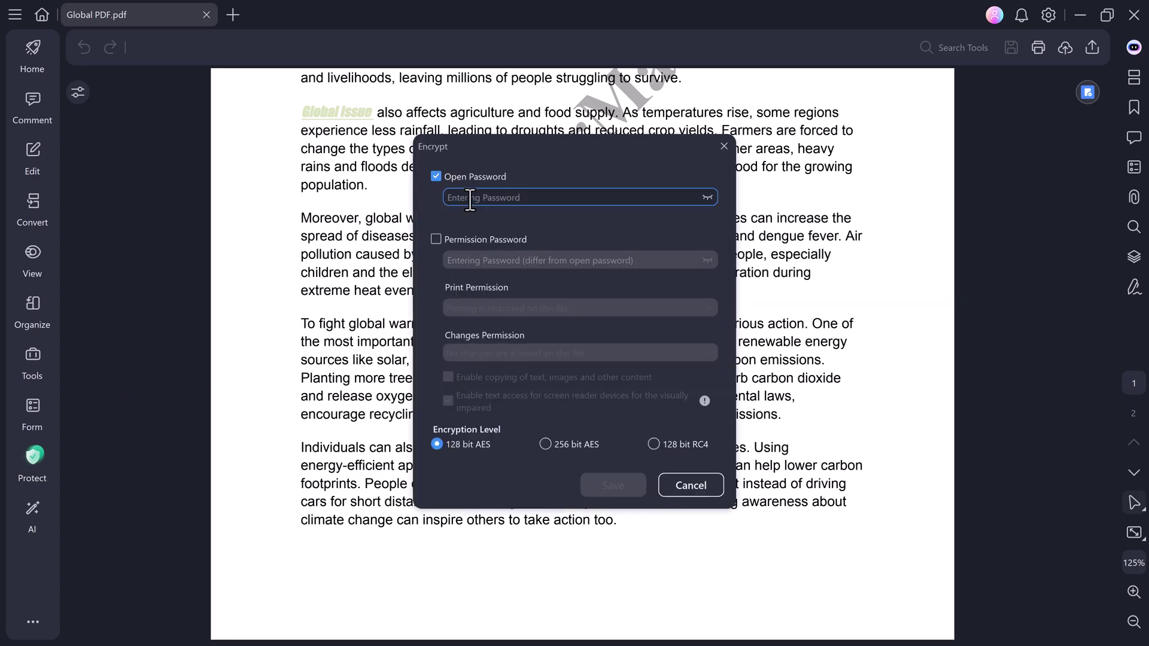
type("123456")
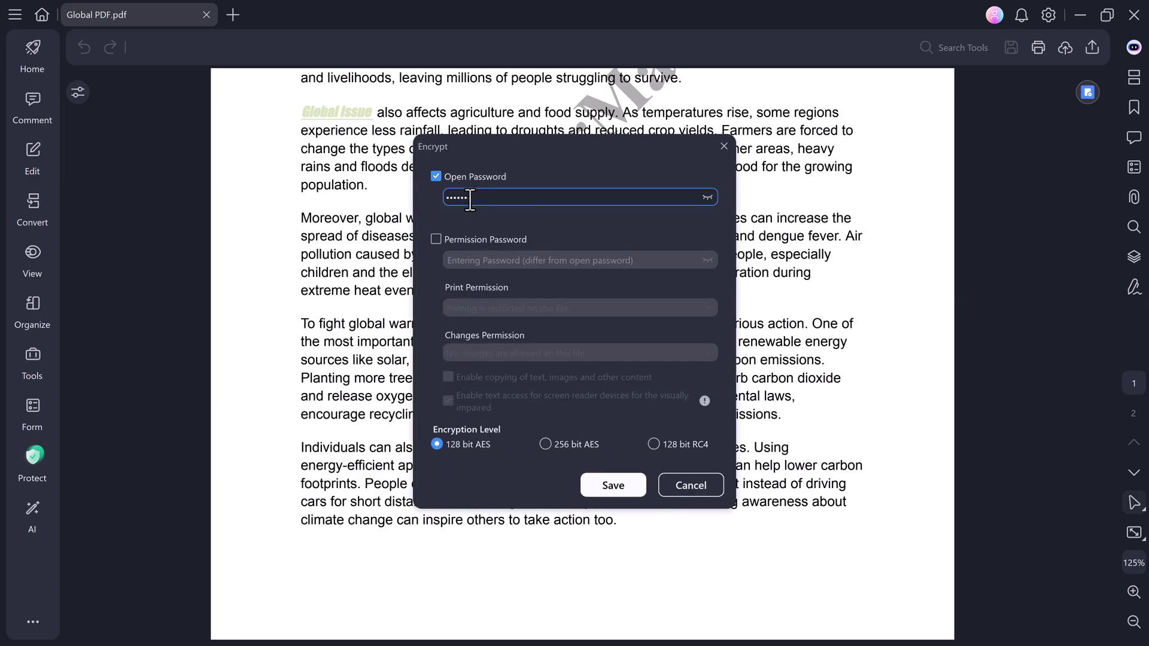
left_click(440, 237)
left_click(472, 263)
type("1234567")
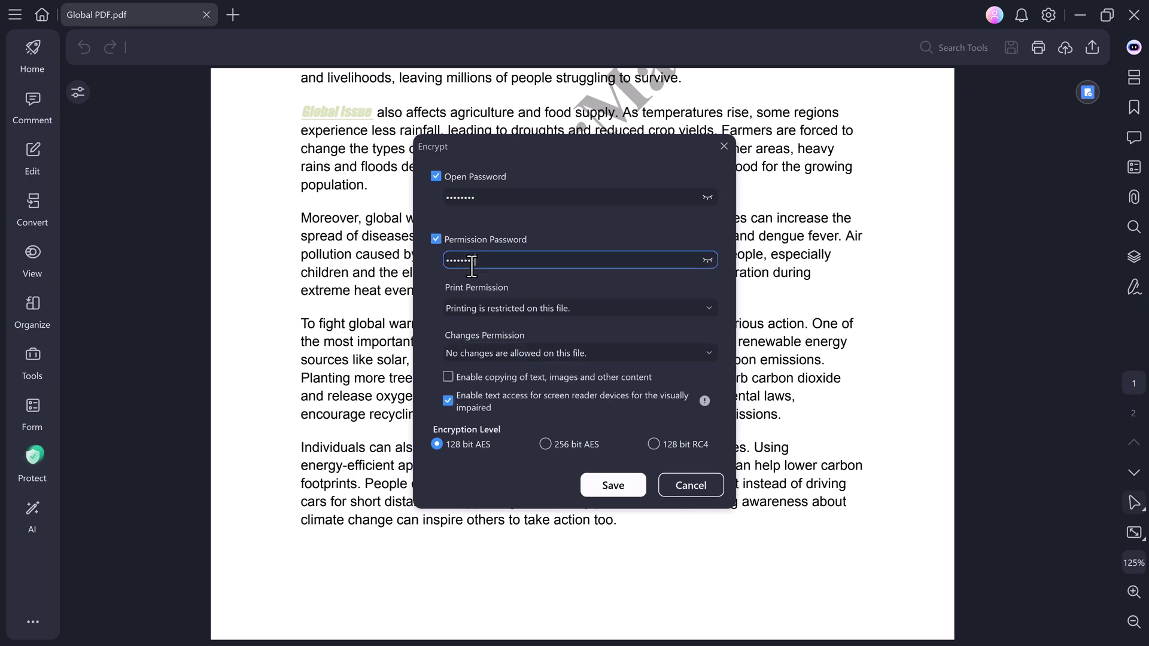
type("8")
left_click(617, 486)
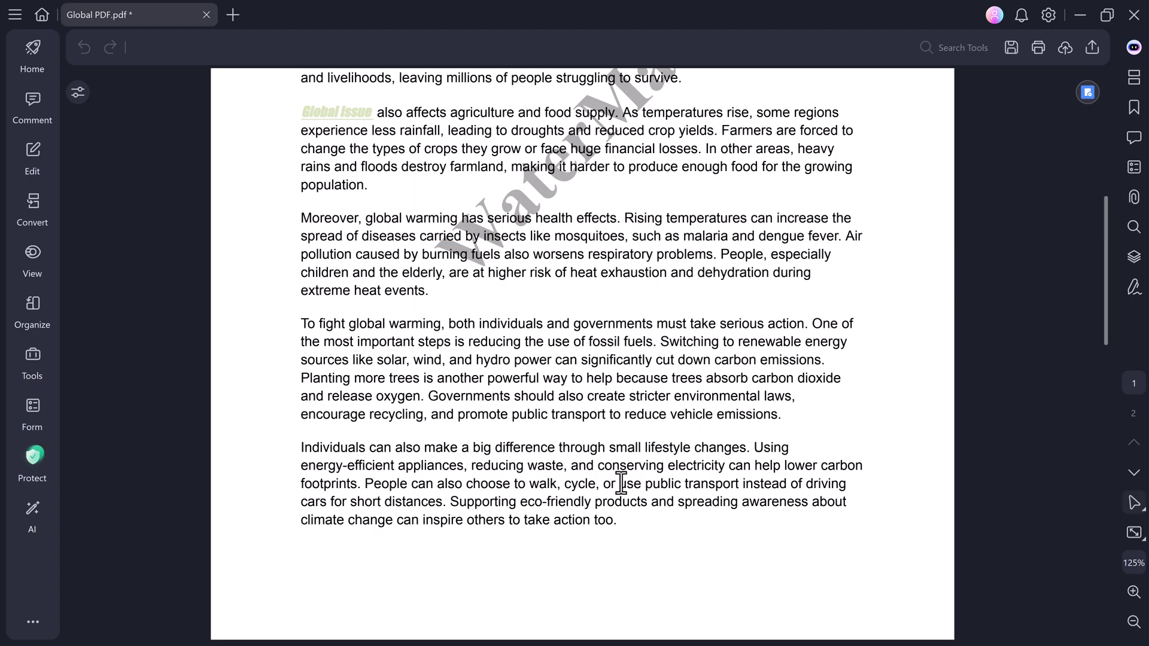
Save the PDF and ask AI Chat to explain the orange-highlighted glacier-melting passage.
scroll(397, 362, "up", 3)
scroll(215, 189, "up", 4)
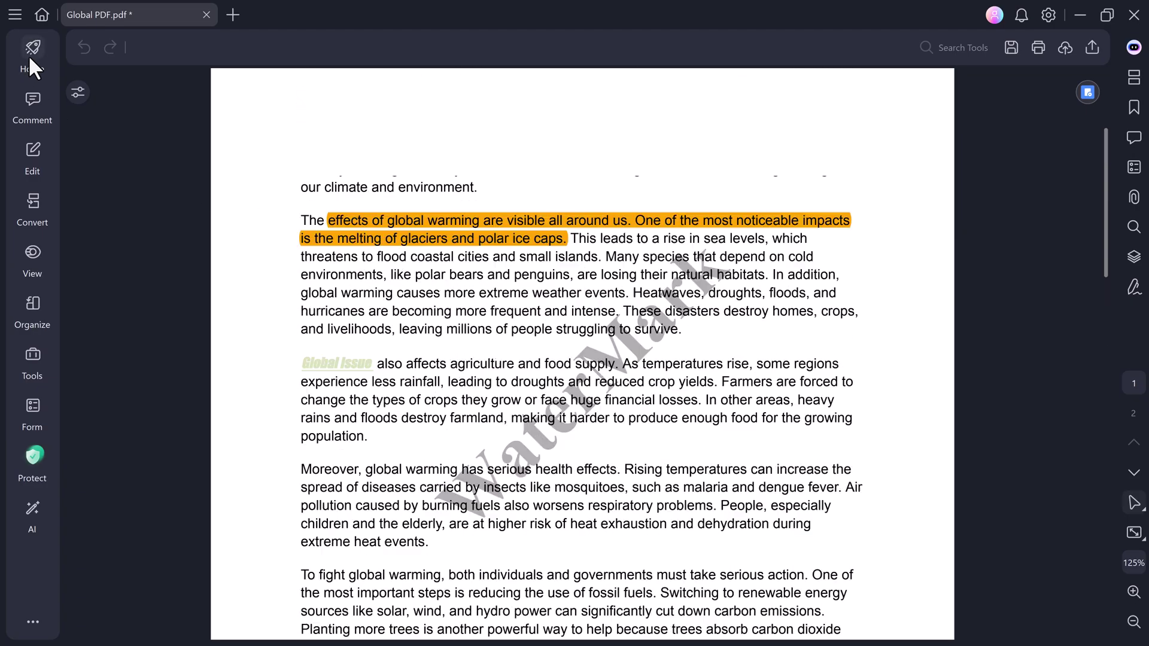
mouse_move(1088, 103)
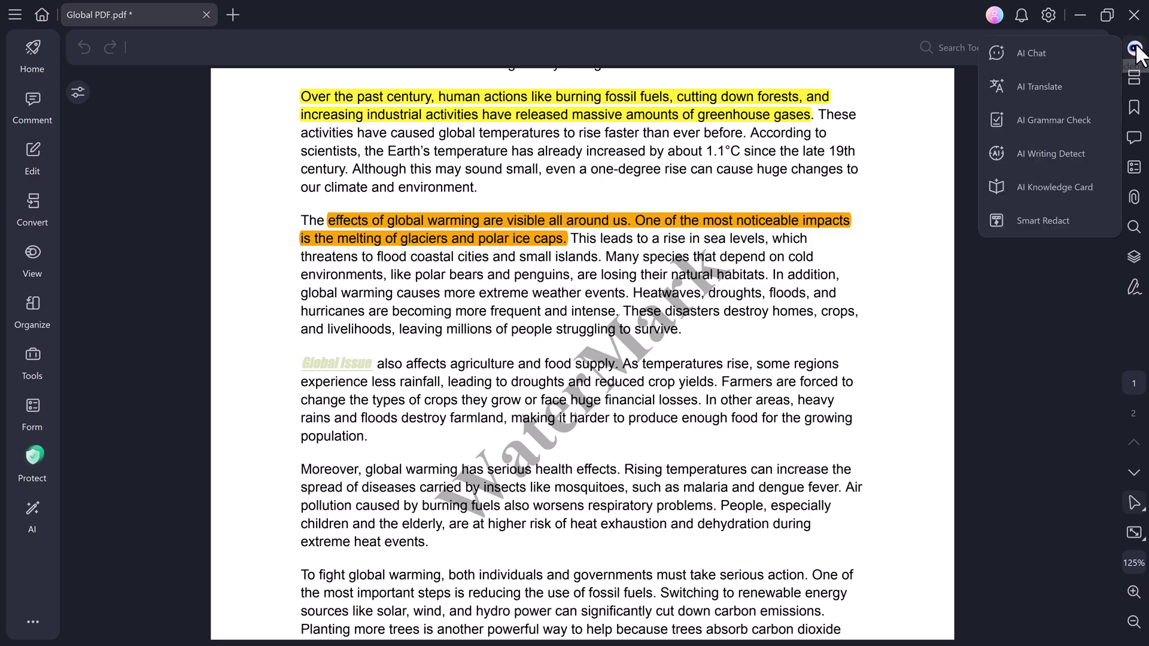
mouse_move(1137, 48)
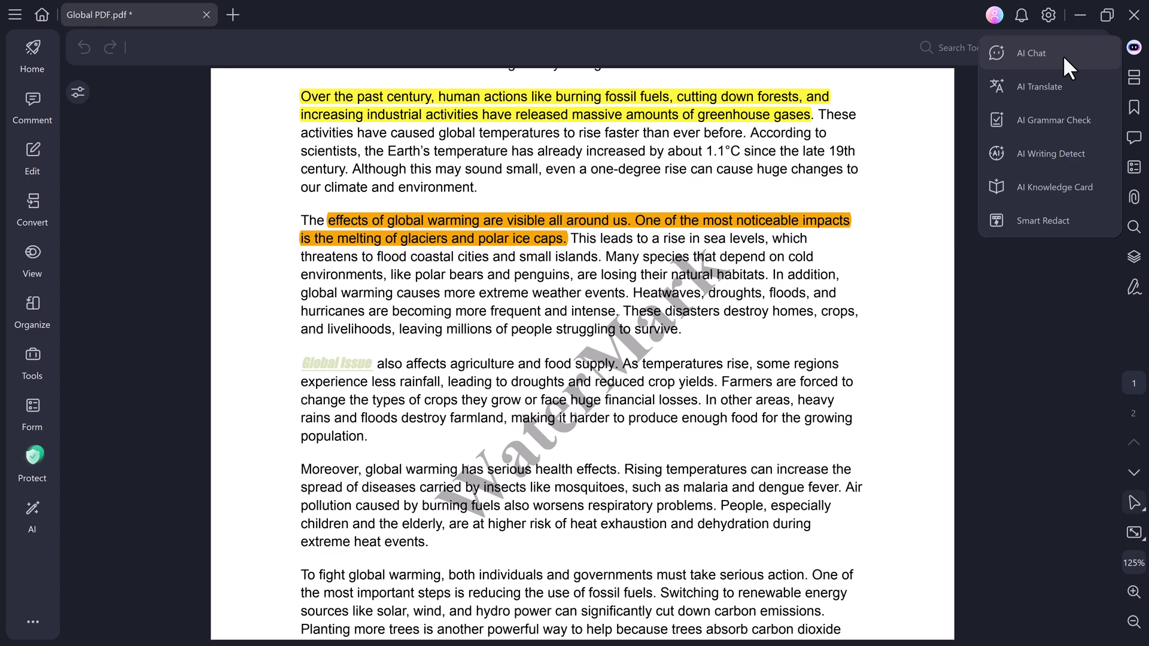
left_click(1056, 55)
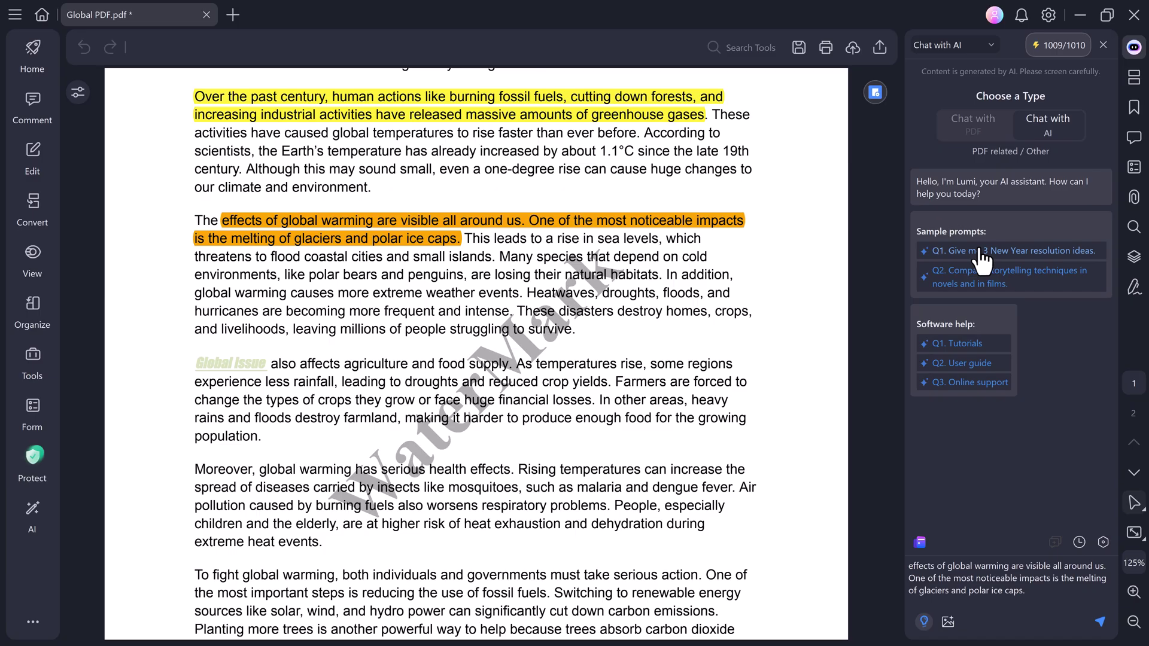
key("ctrl+s")
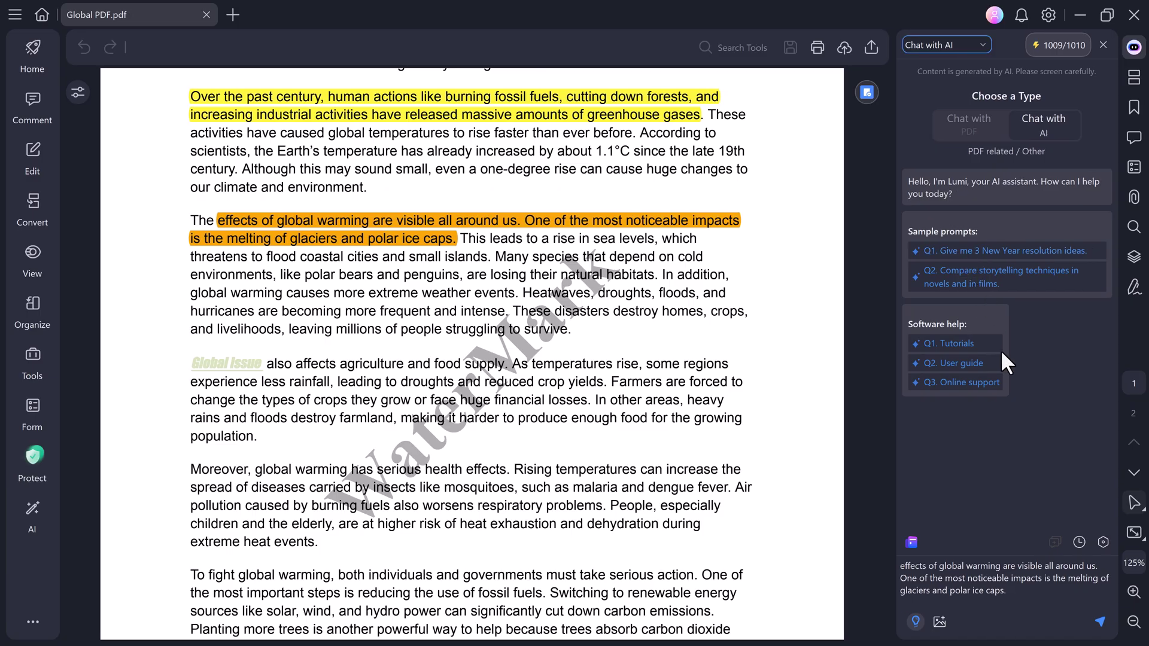
left_click(1099, 620)
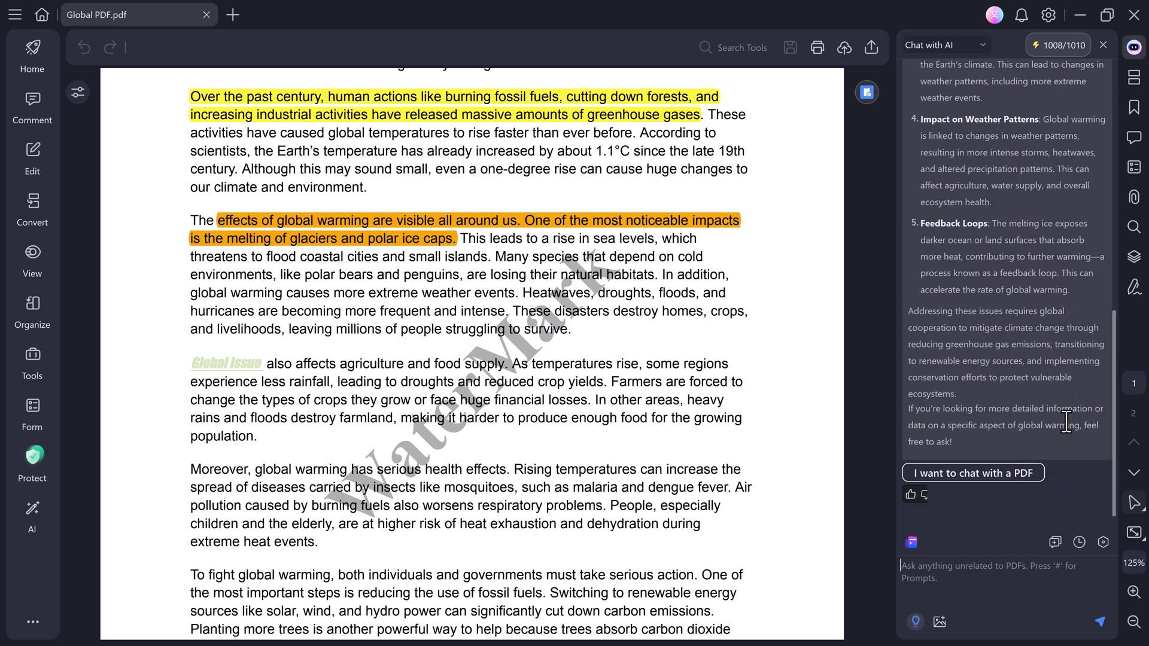
In AI Translate, set Japanese as target and select the paragraph on global warming's visible effects.
scroll(1082, 279, "up", 15)
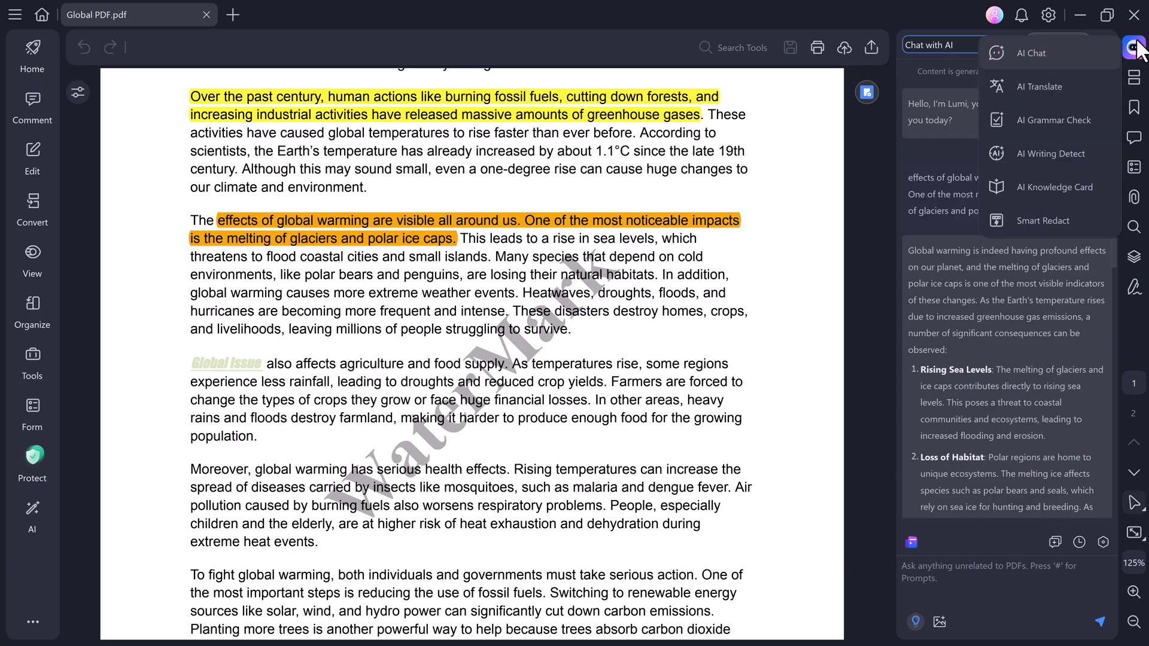
left_click(1047, 86)
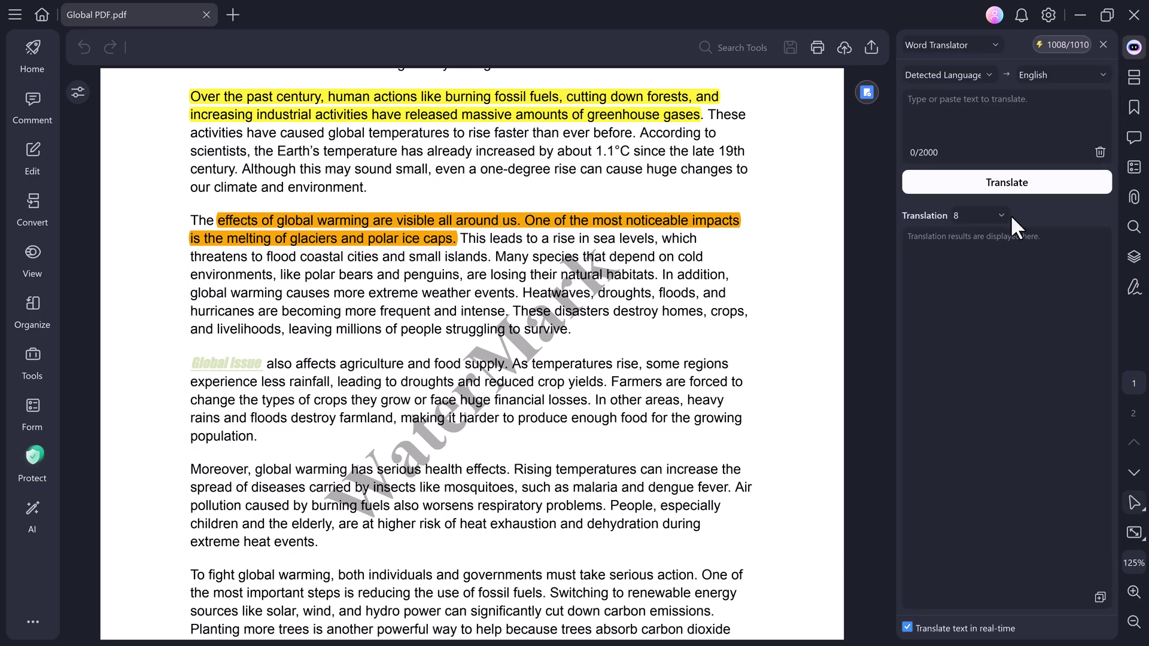
left_click(1090, 77)
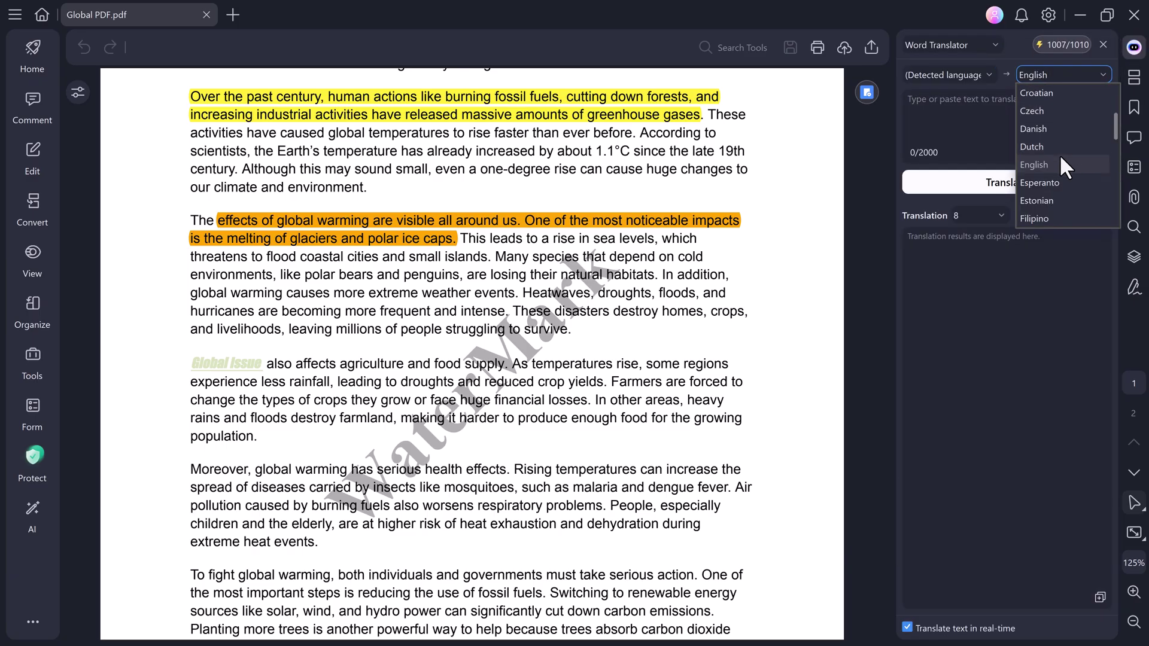
scroll(1060, 155, "down", 2)
scroll(1059, 164, "down", 3)
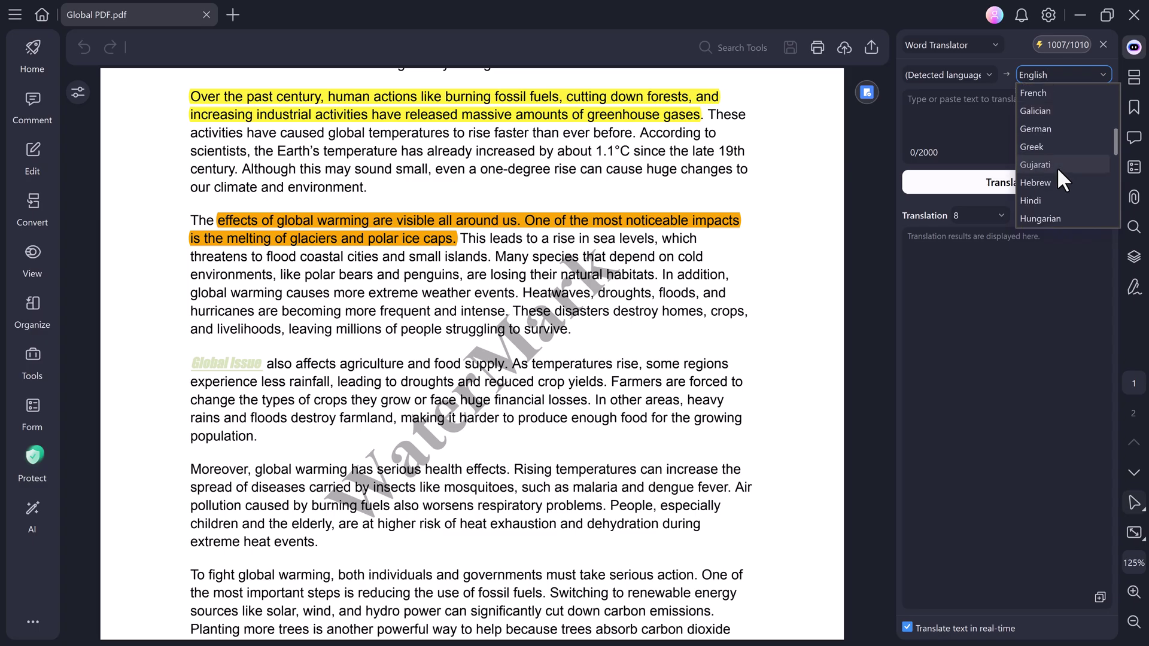
scroll(1056, 167, "down", 1)
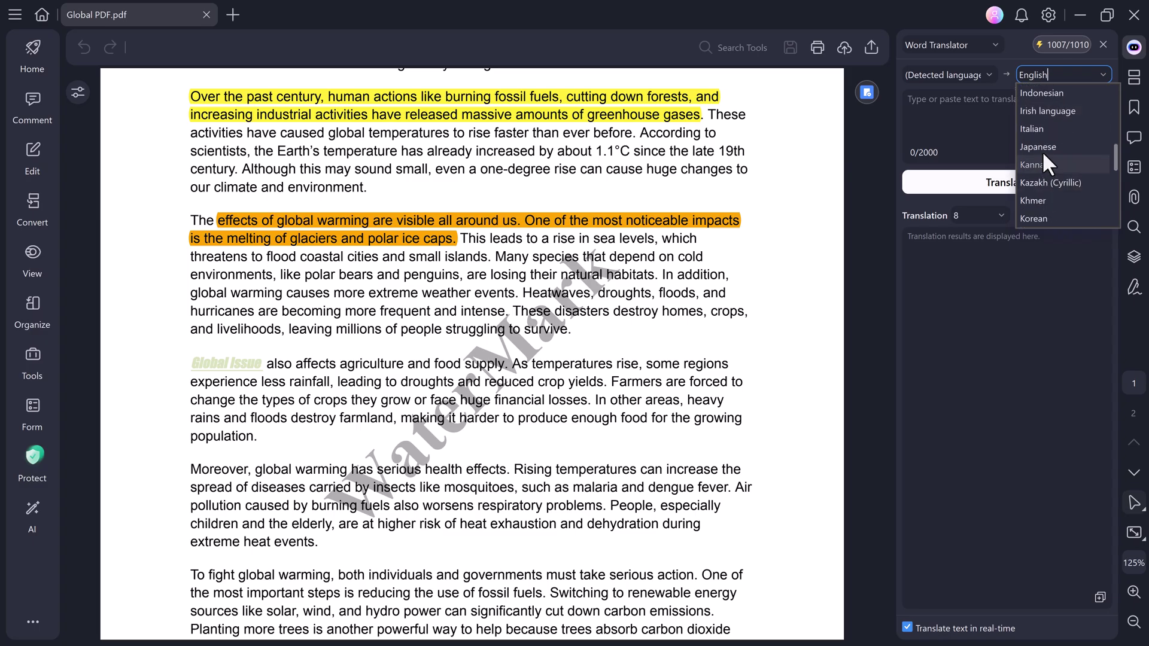
left_click(1042, 149)
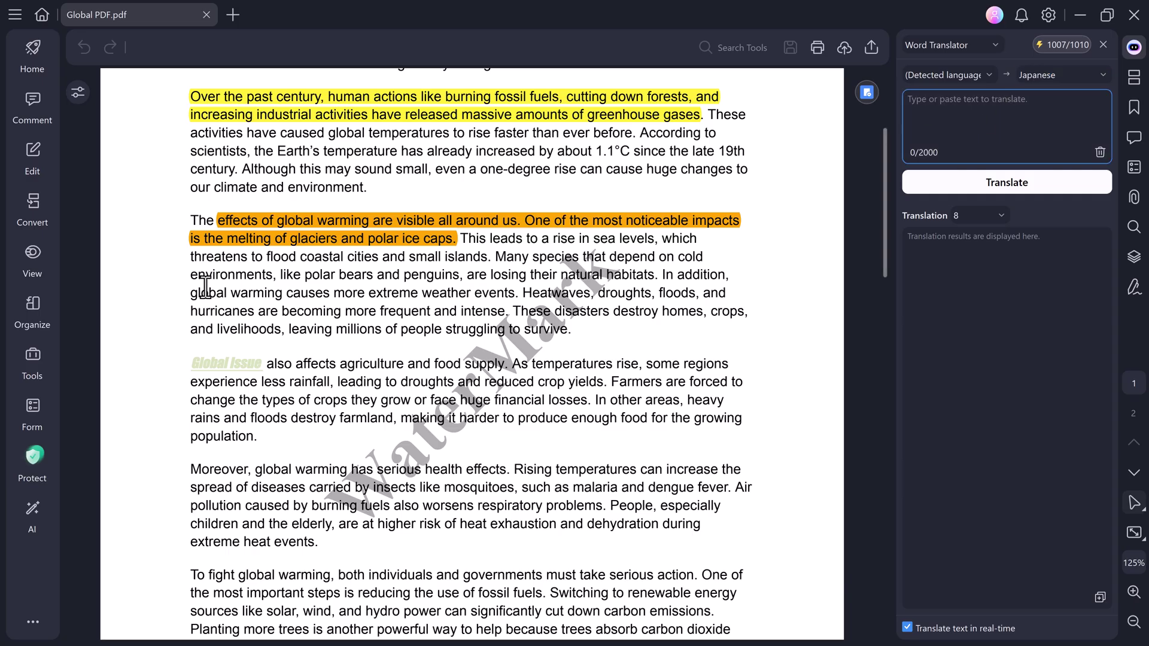
left_click_drag(190, 221, 572, 331)
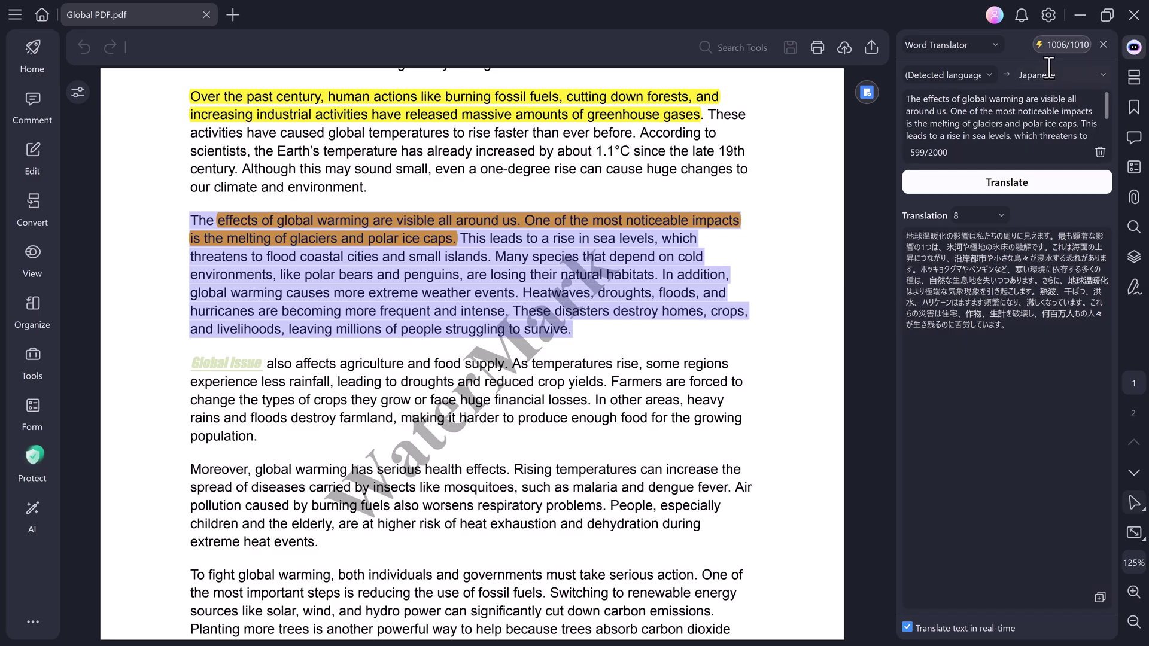
Change the target language to Malayalam and translate the paragraph.
left_click(1104, 75)
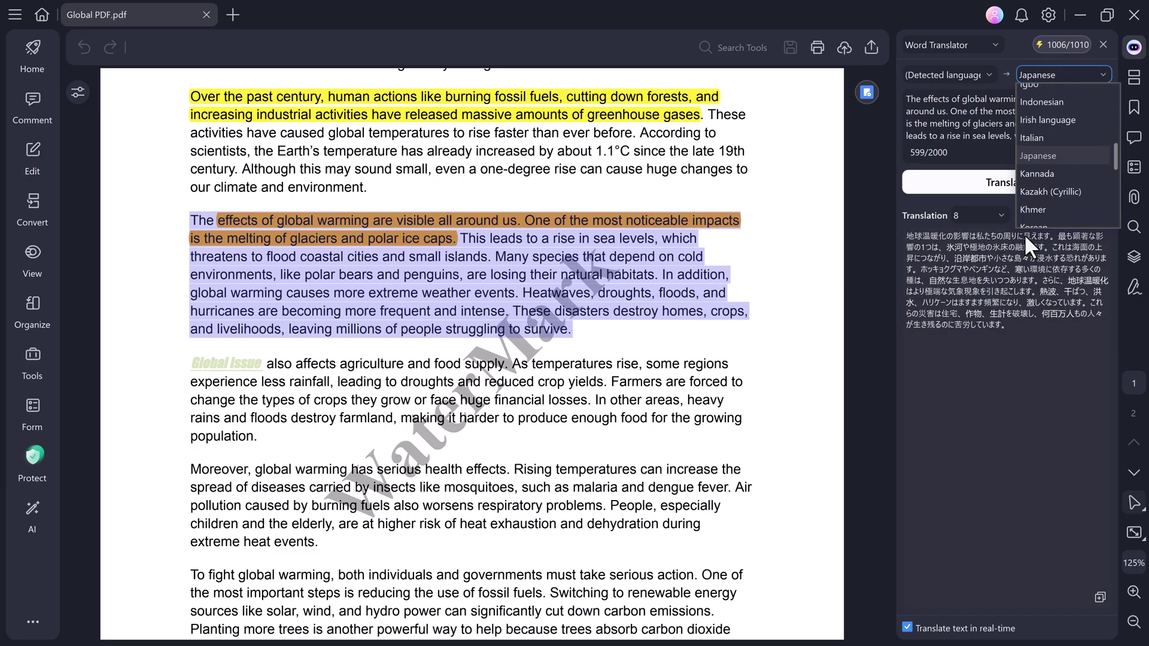
scroll(1044, 181, "down", 3)
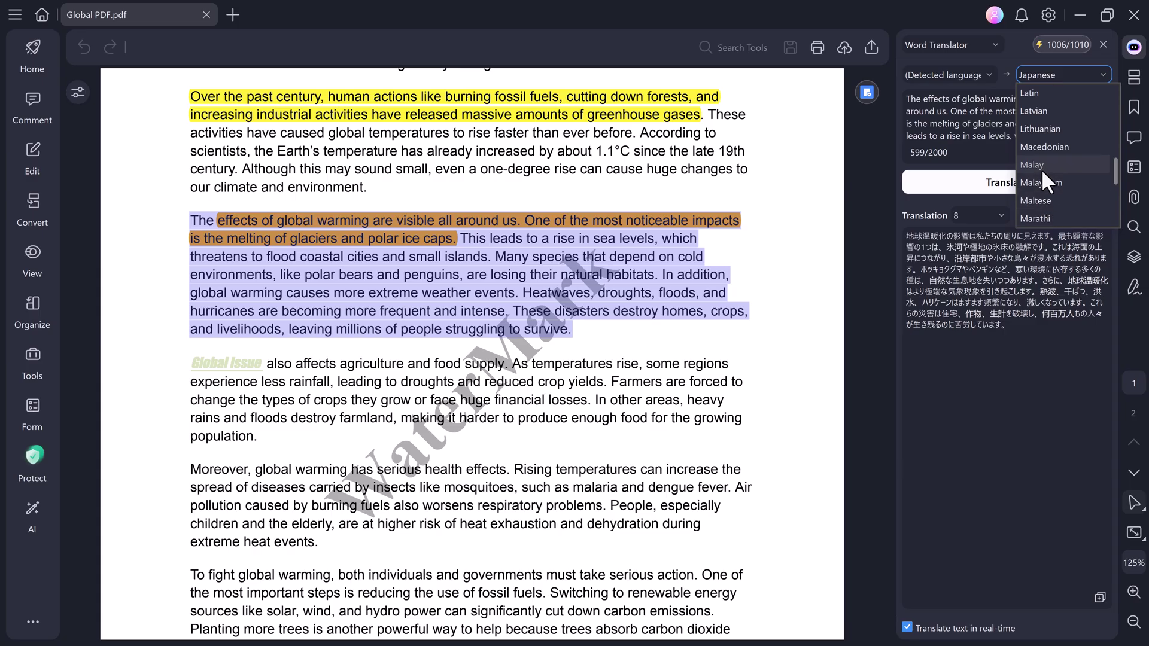
left_click(1041, 179)
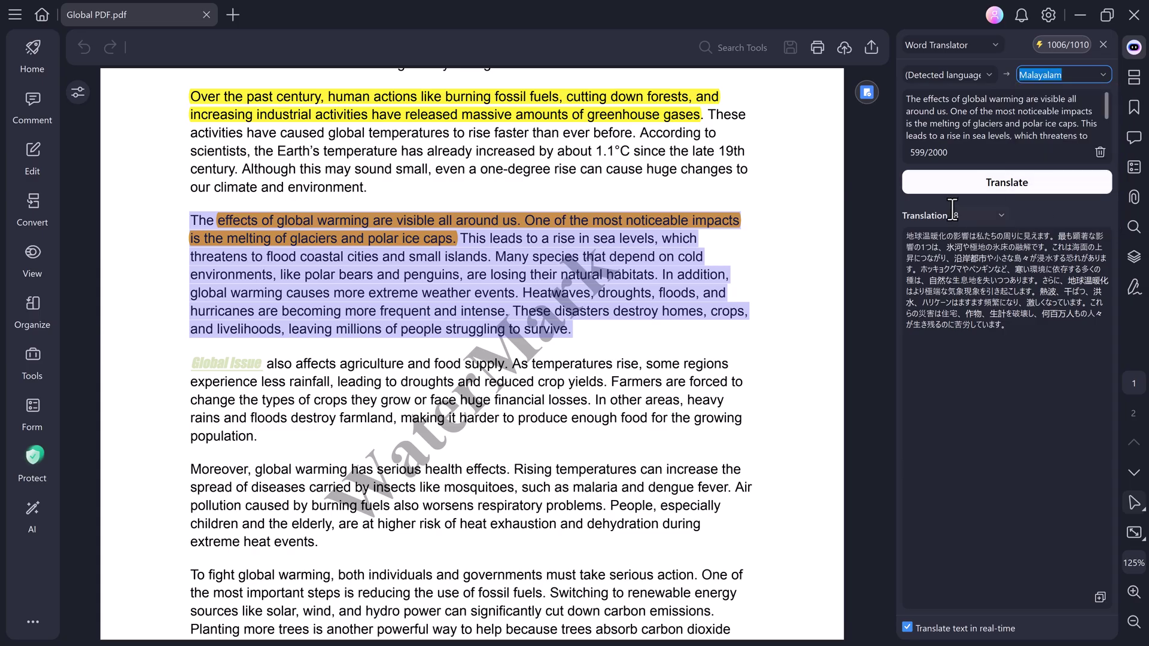
left_click(1011, 183)
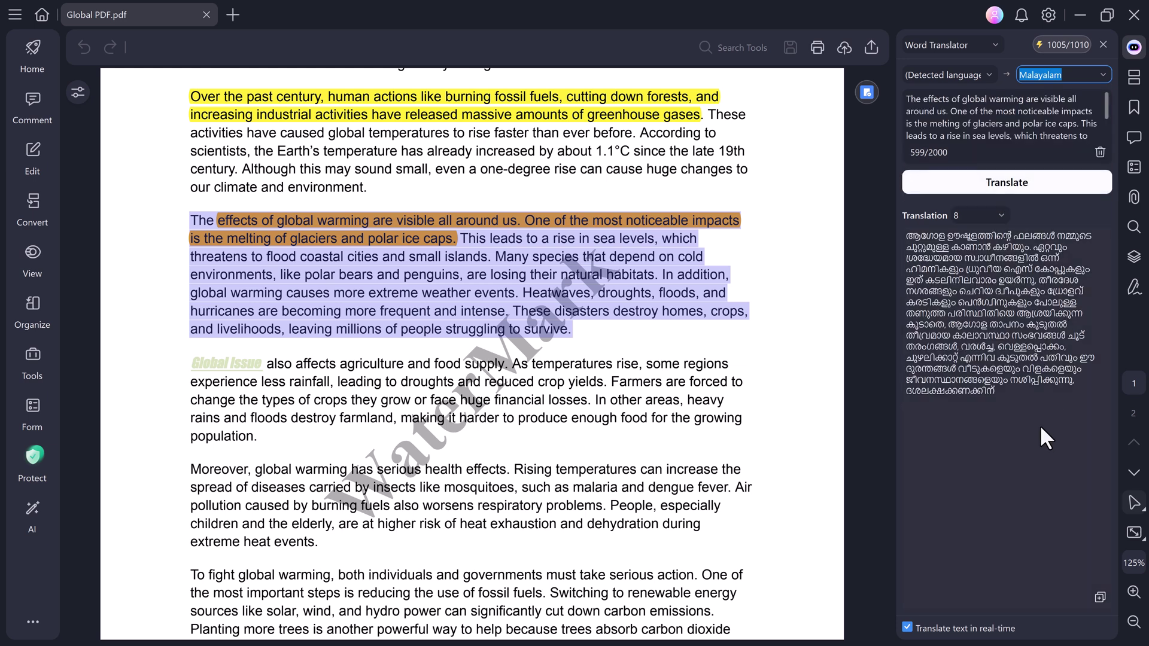
Run AI Grammar Check on the selected Global Issue and health paragraphs.
mouse_move(1135, 49)
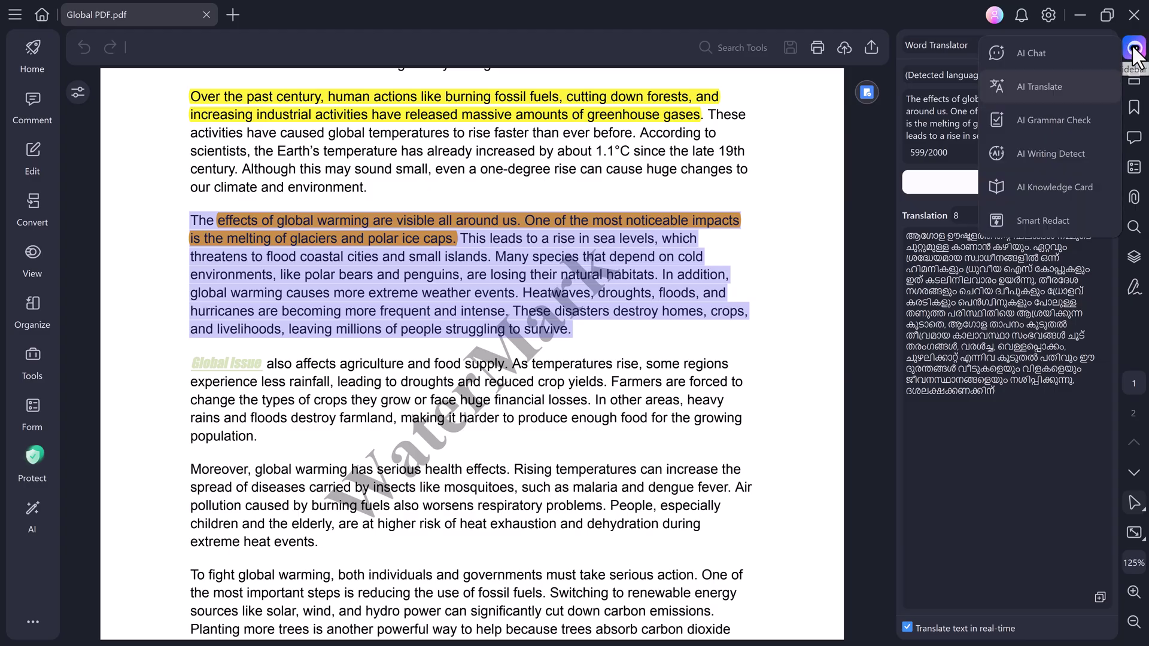
left_click(1039, 118)
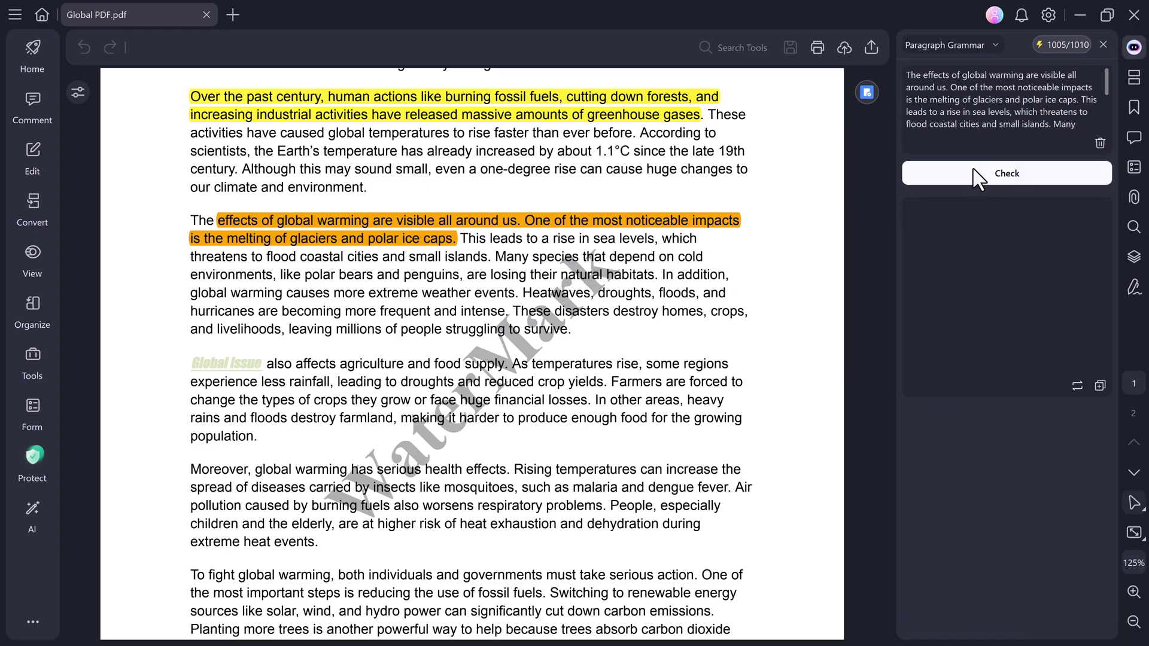
left_click(1100, 143)
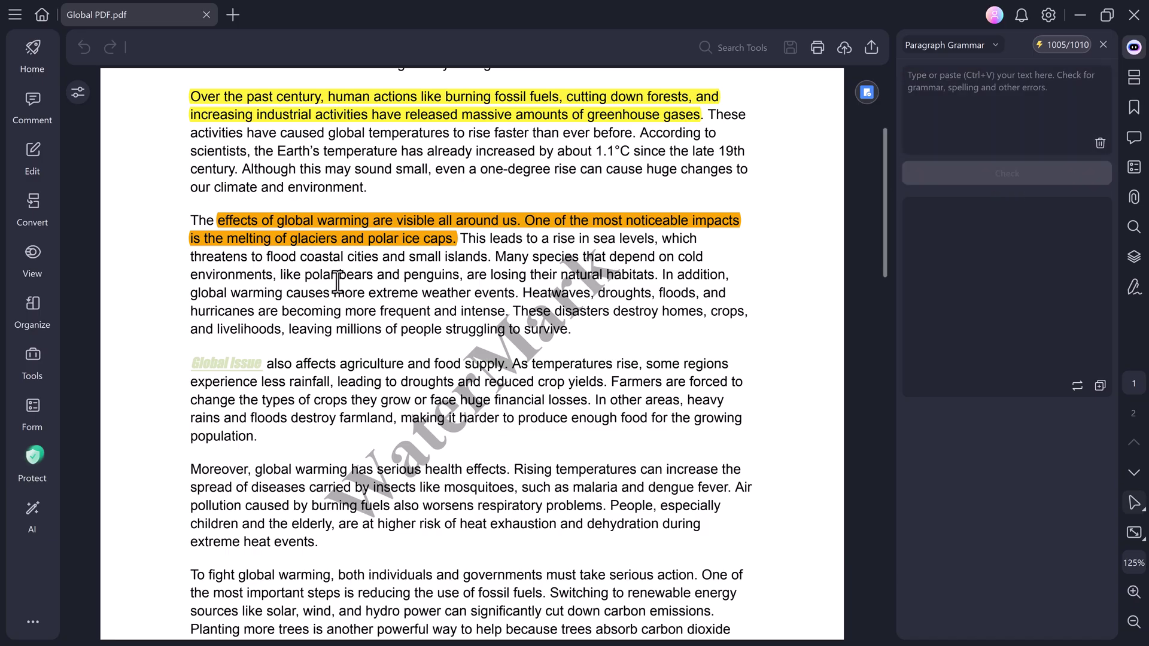
scroll(323, 287, "down", 1)
scroll(313, 300, "down", 2)
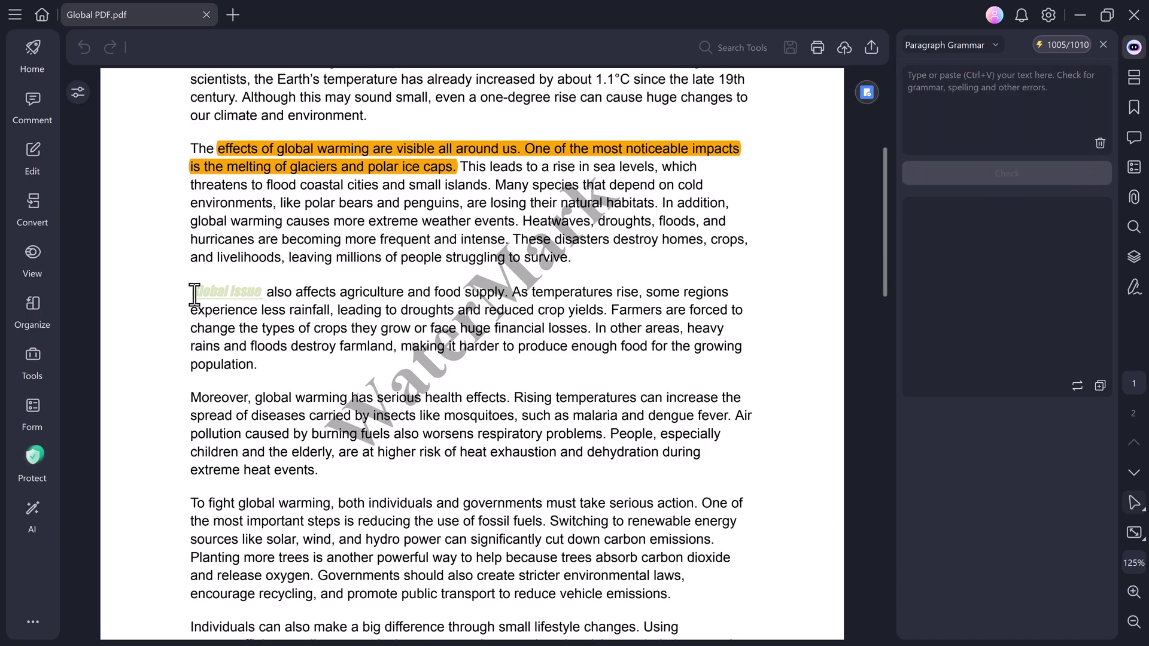
left_click(942, 80)
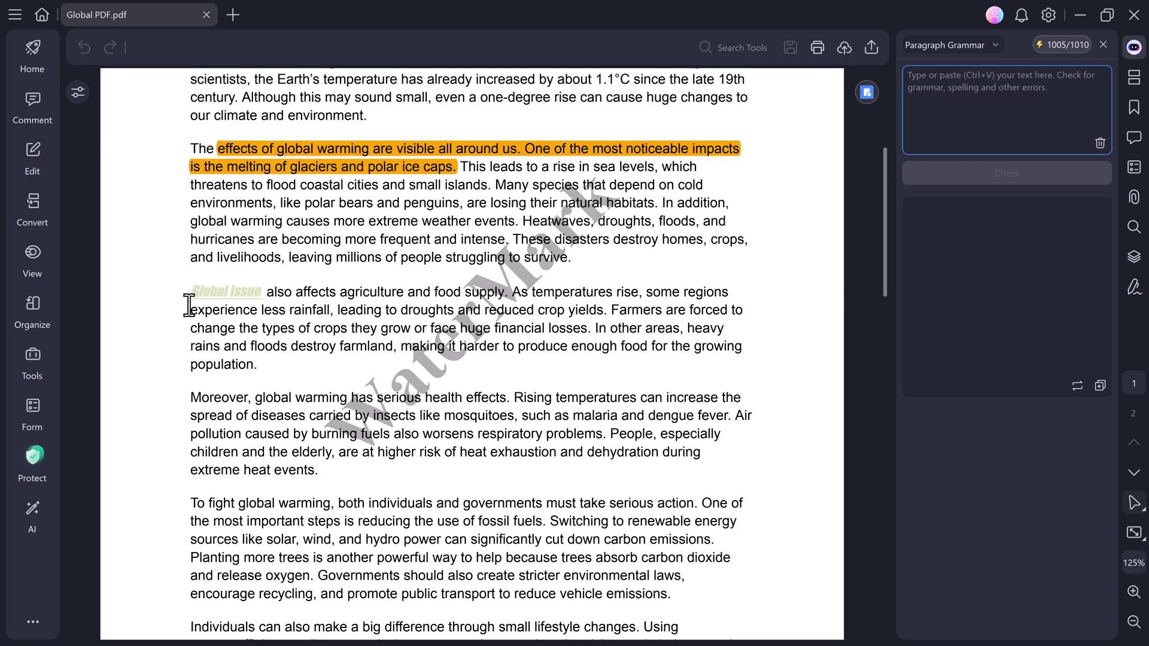
left_click_drag(208, 296, 706, 487)
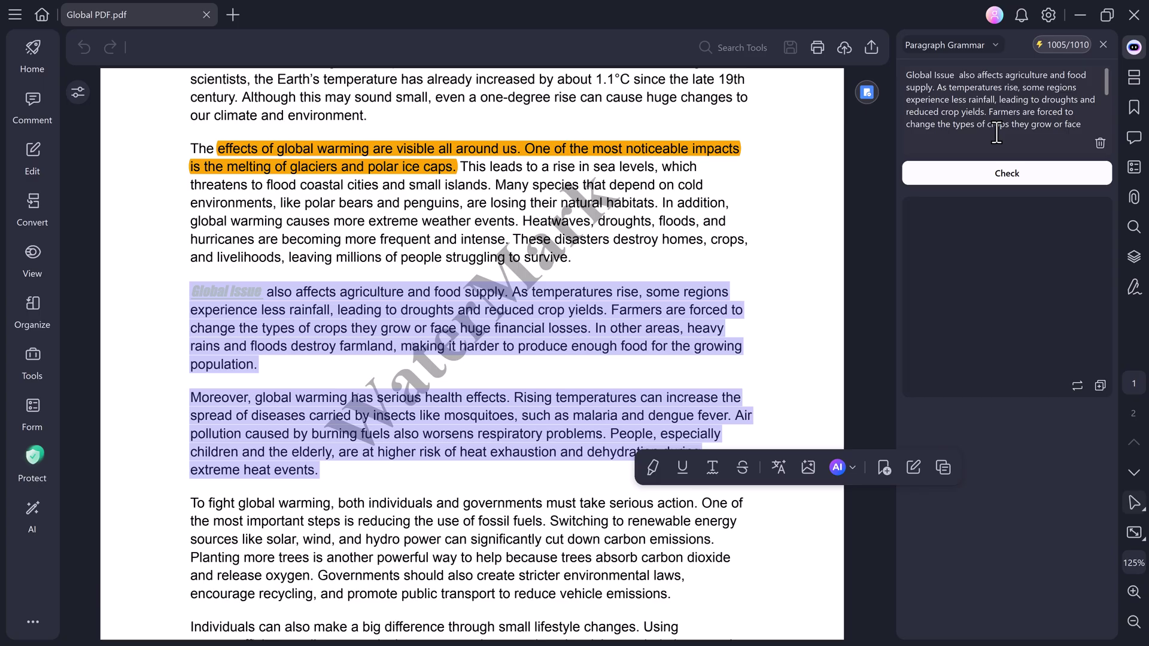
left_click(991, 173)
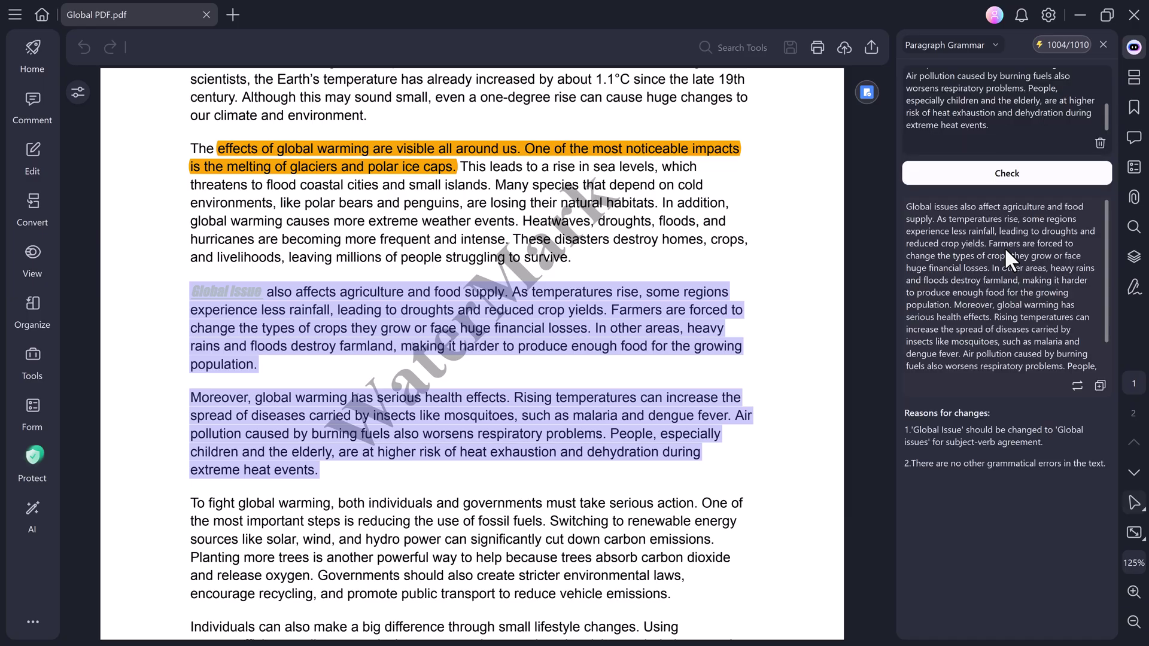
Replace the original paragraphs with the corrected "Global issues also affect agriculture…" text.
scroll(999, 257, "down", 2)
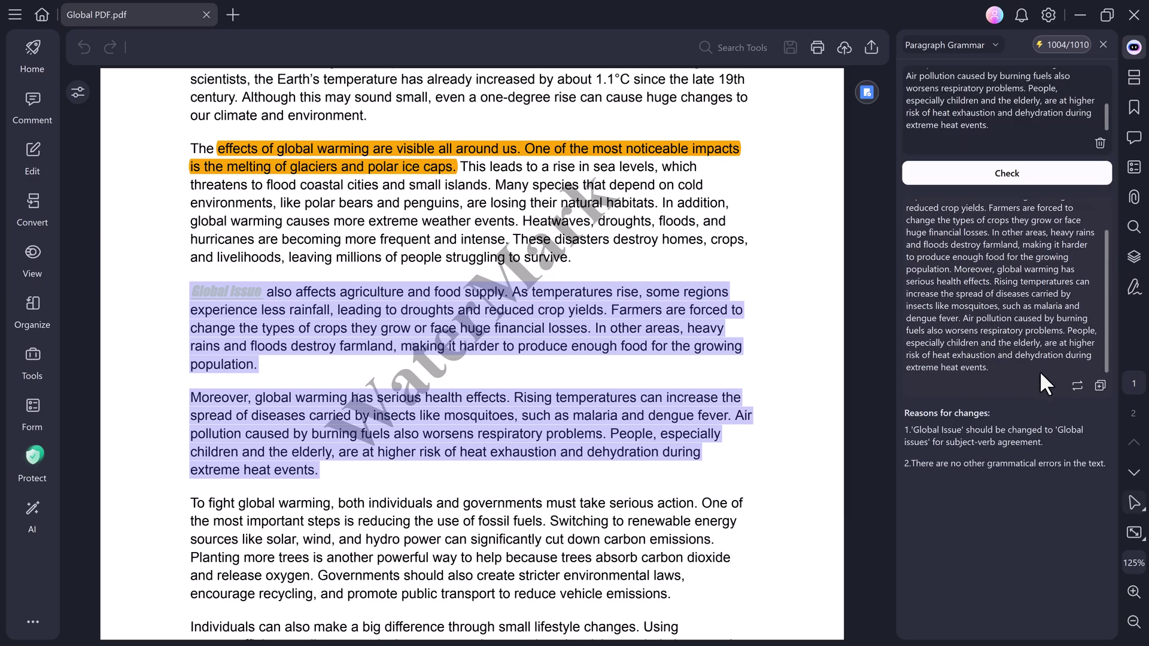
left_click(1076, 385)
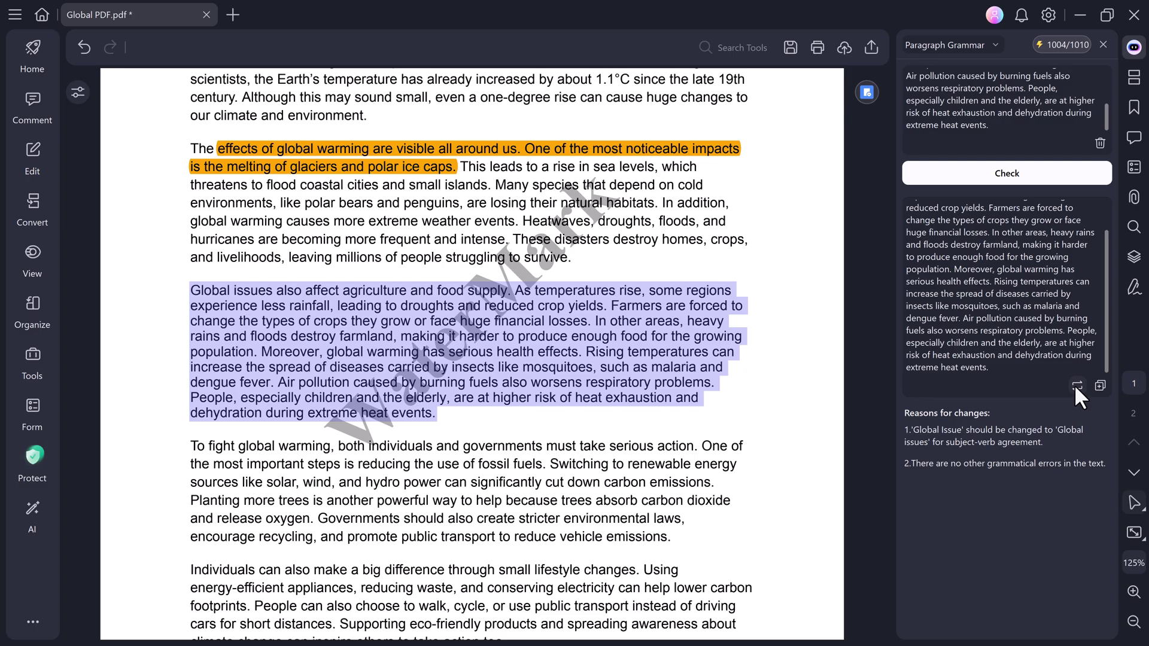
scroll(766, 400, "up", 5)
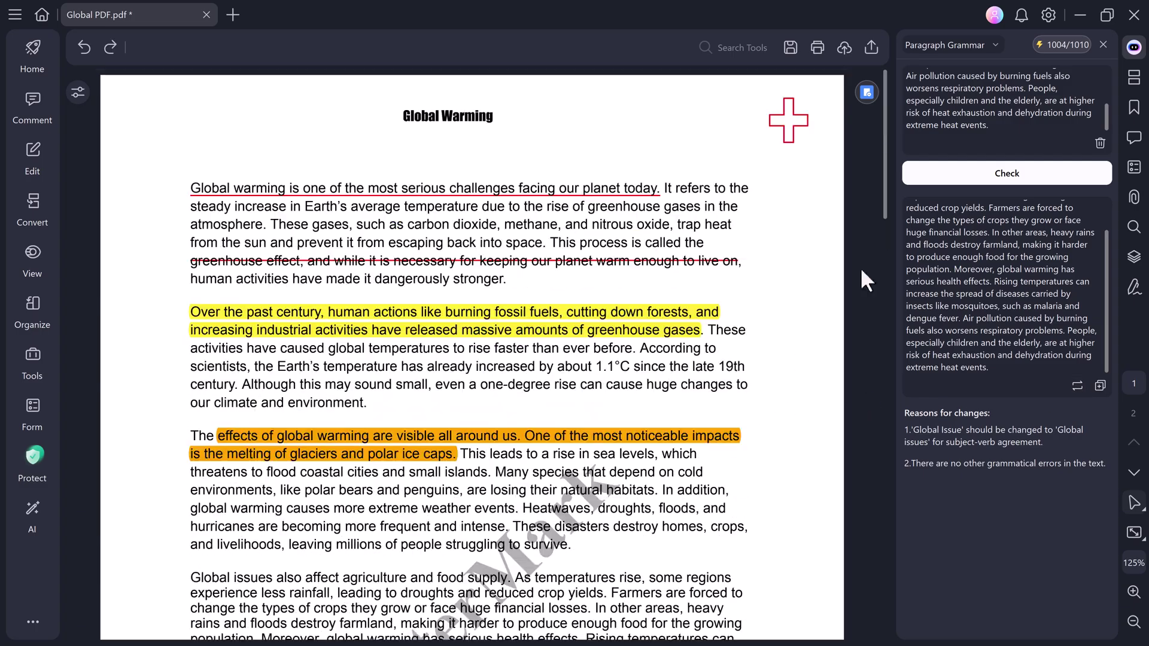
mouse_move(1133, 47)
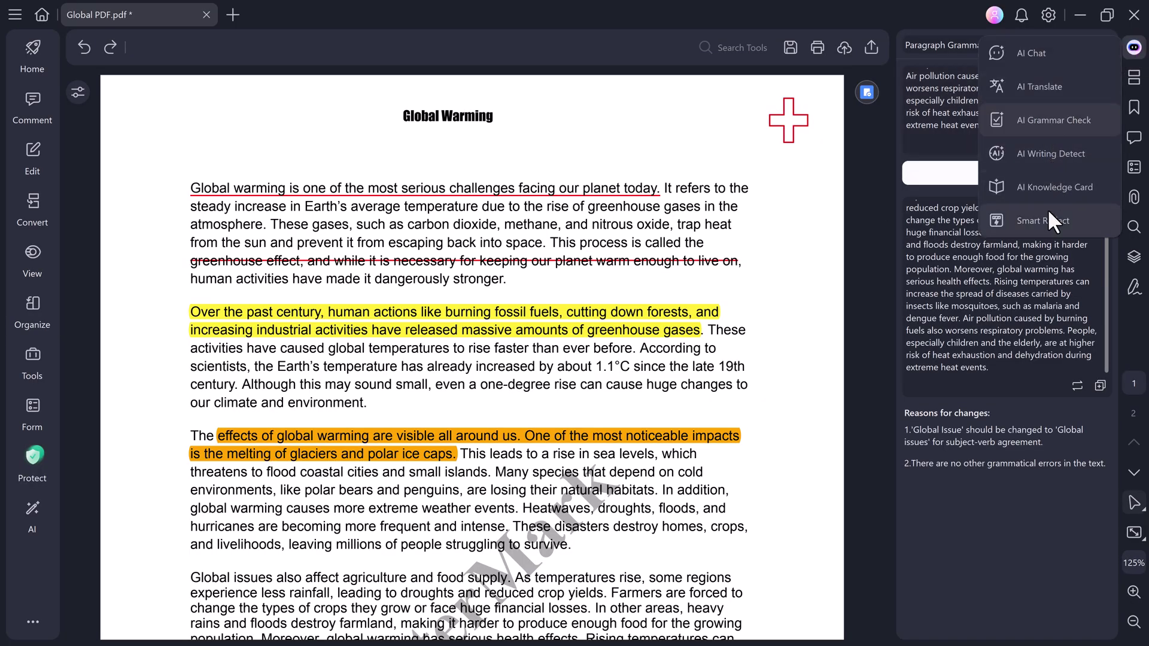
Run AI Writing Detect on the "Global issues also affect agriculture" paragraph.
left_click(1044, 157)
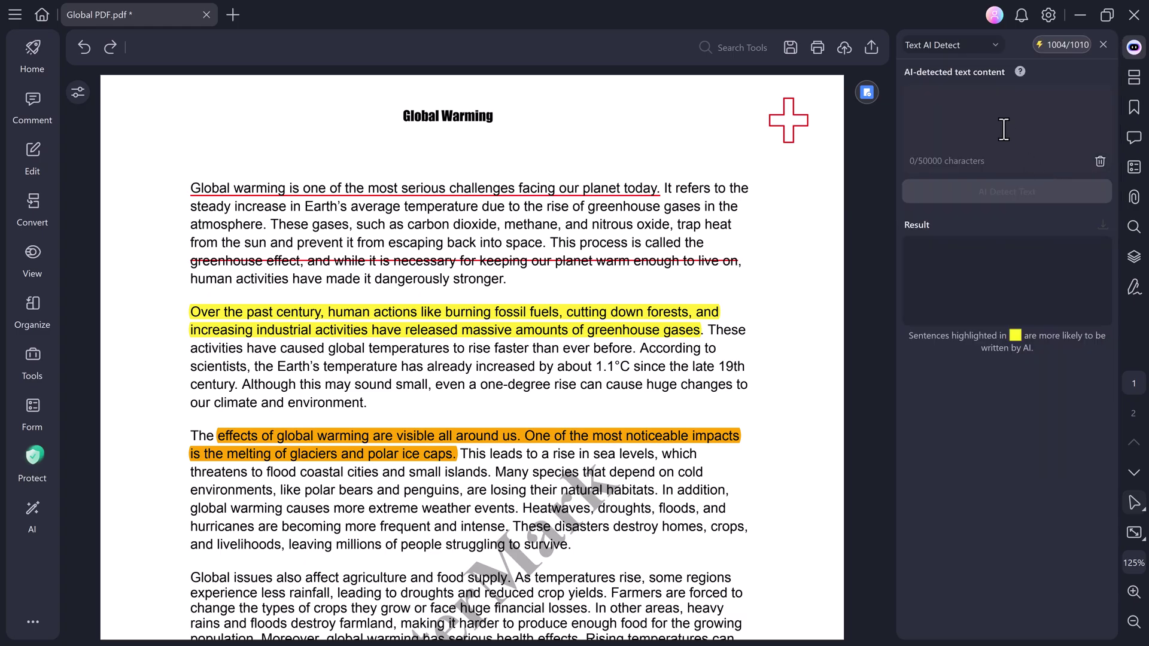
left_click(971, 119)
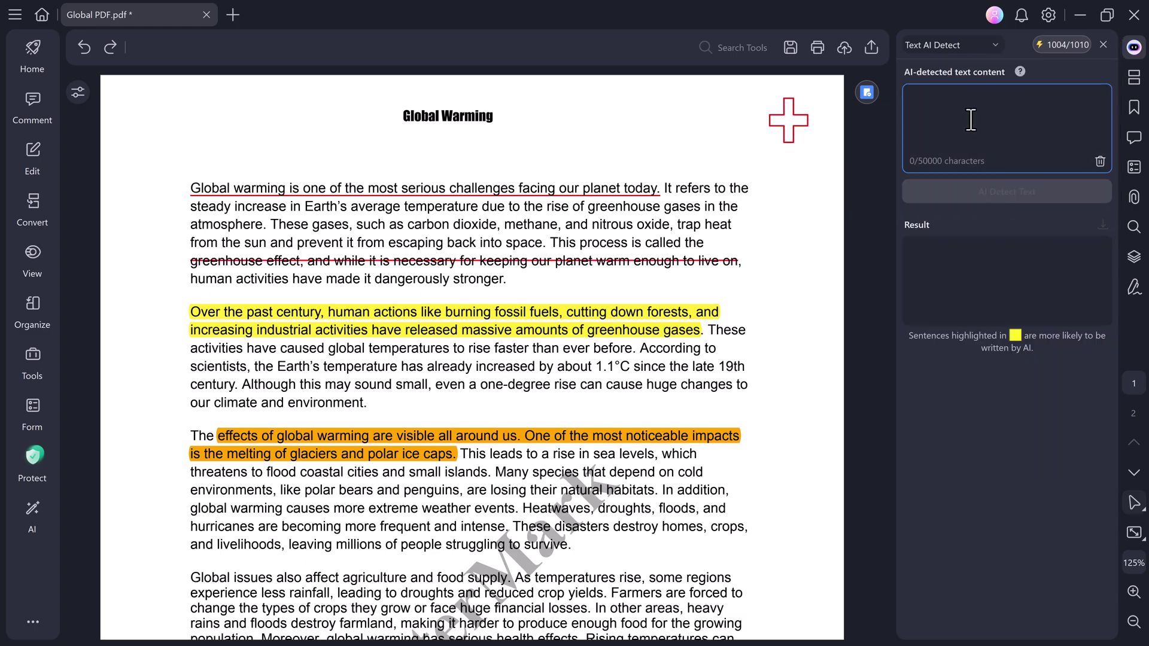
scroll(299, 323, "down", 3)
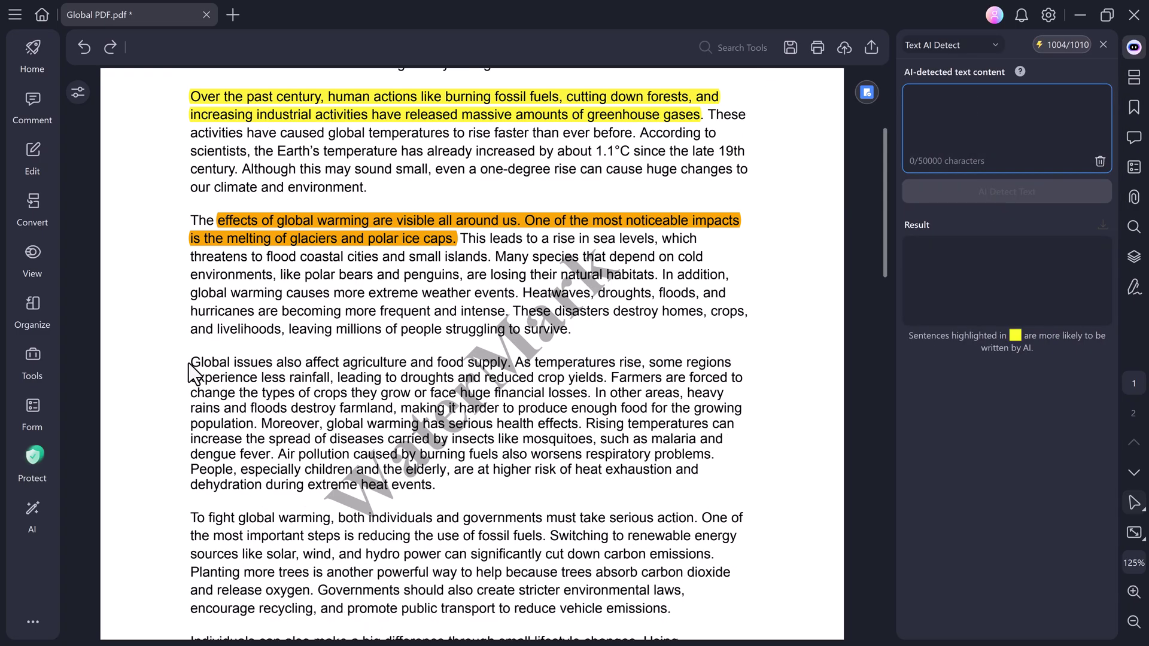
left_click_drag(190, 364, 664, 499)
left_click(979, 196)
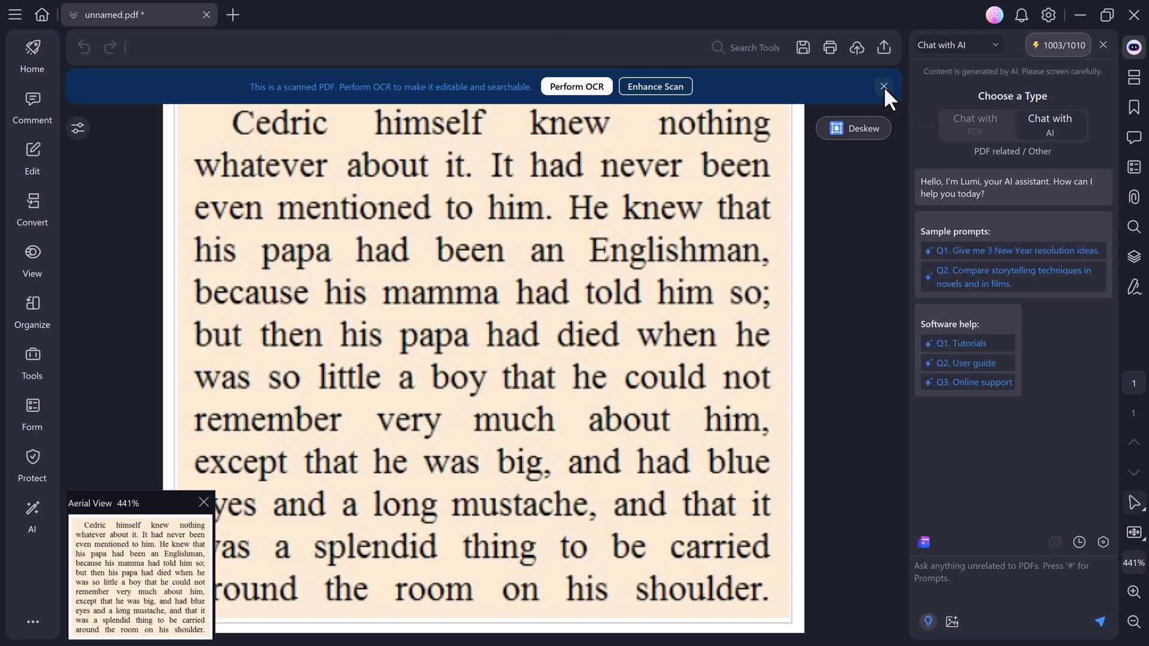
Dismiss the scanned-PDF notice and close the Aerial View panel in unnamed.pdf.
left_click(884, 86)
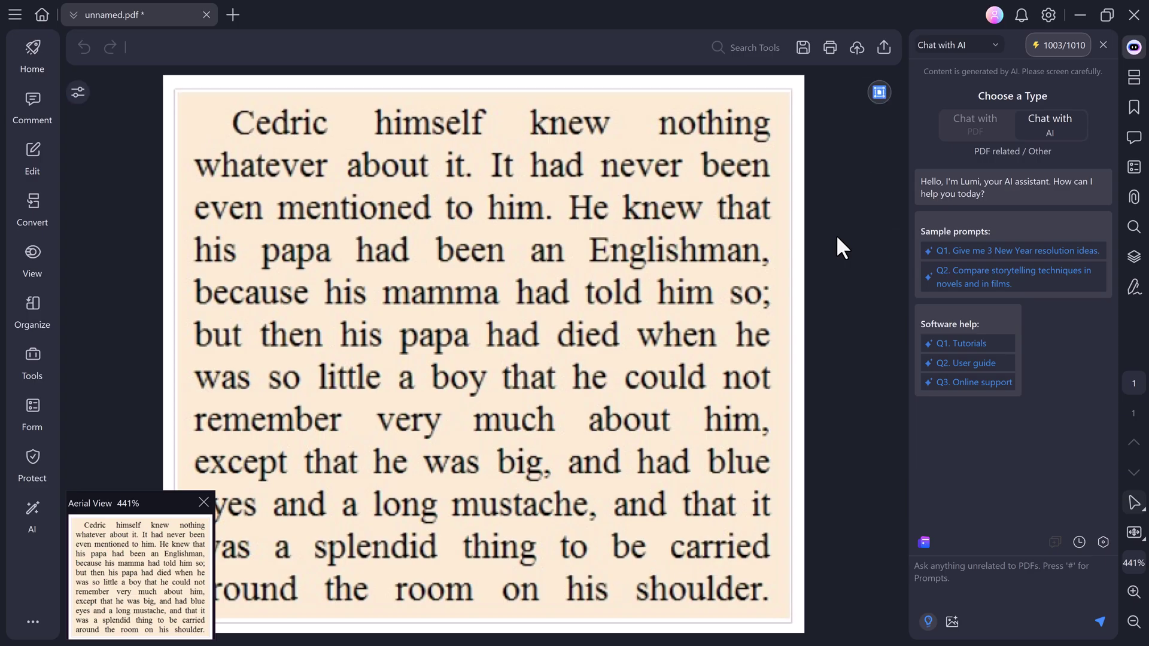
left_click(203, 502)
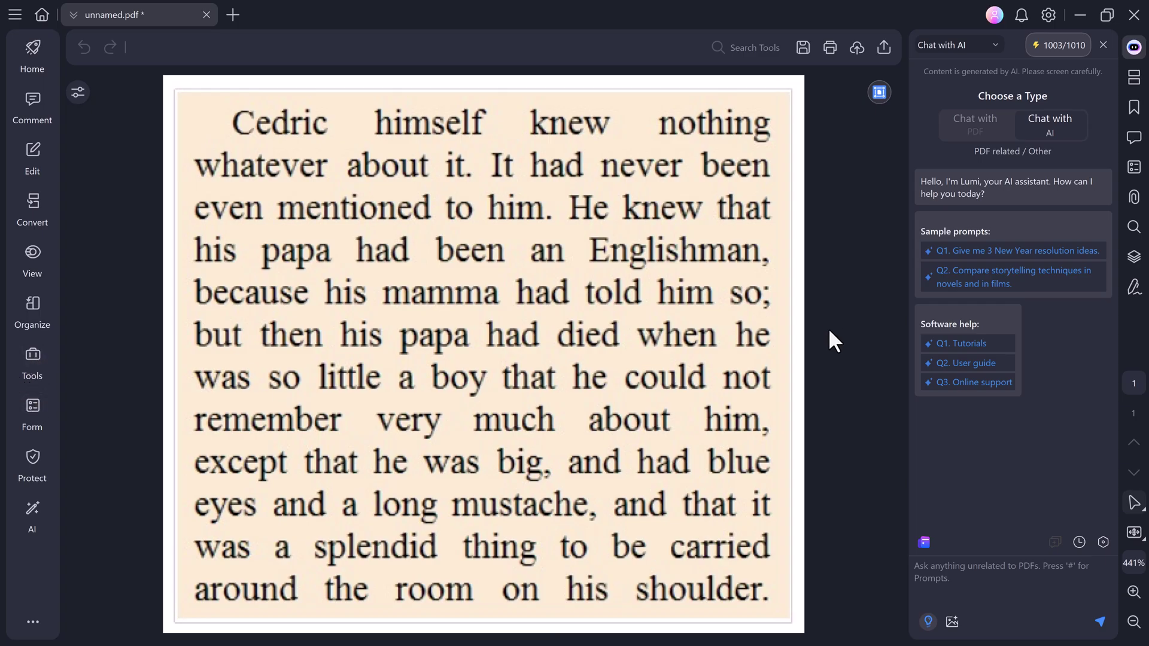
left_click(29, 354)
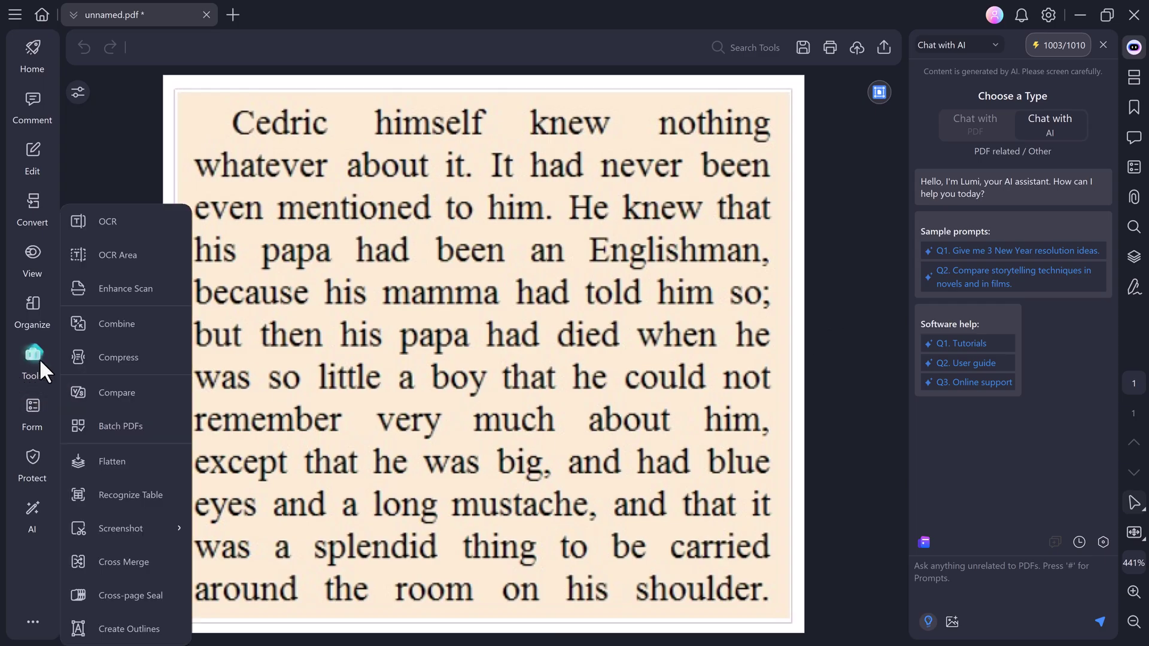
Apply English OCR to the current page of unnamed.pdf.
left_click(126, 230)
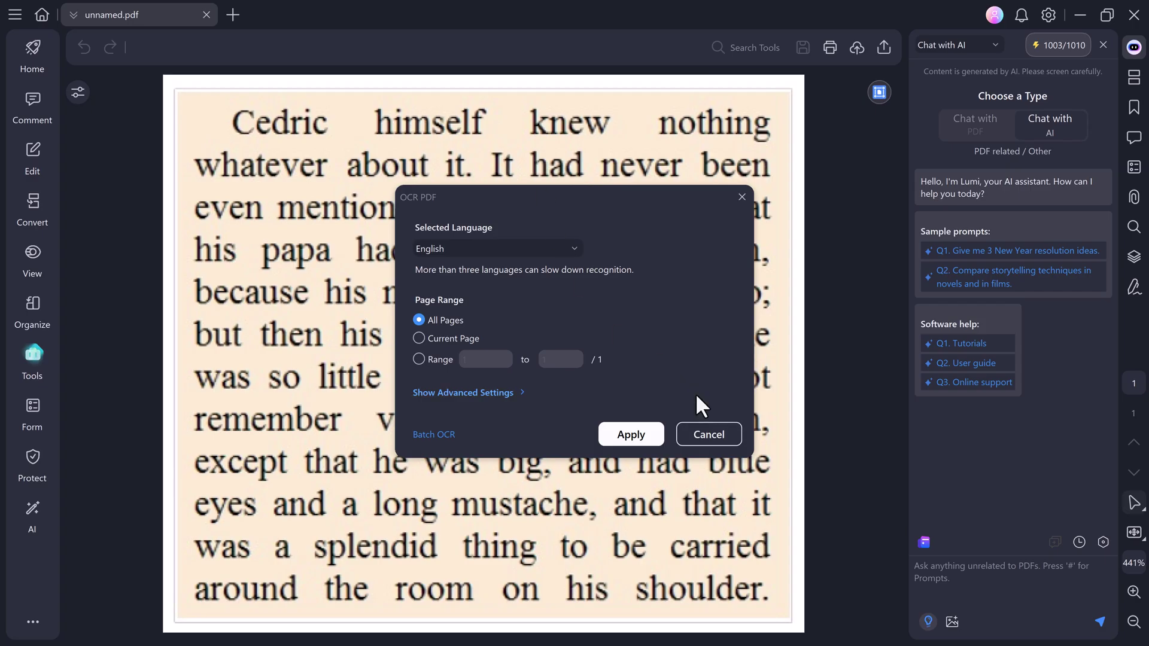
left_click(509, 246)
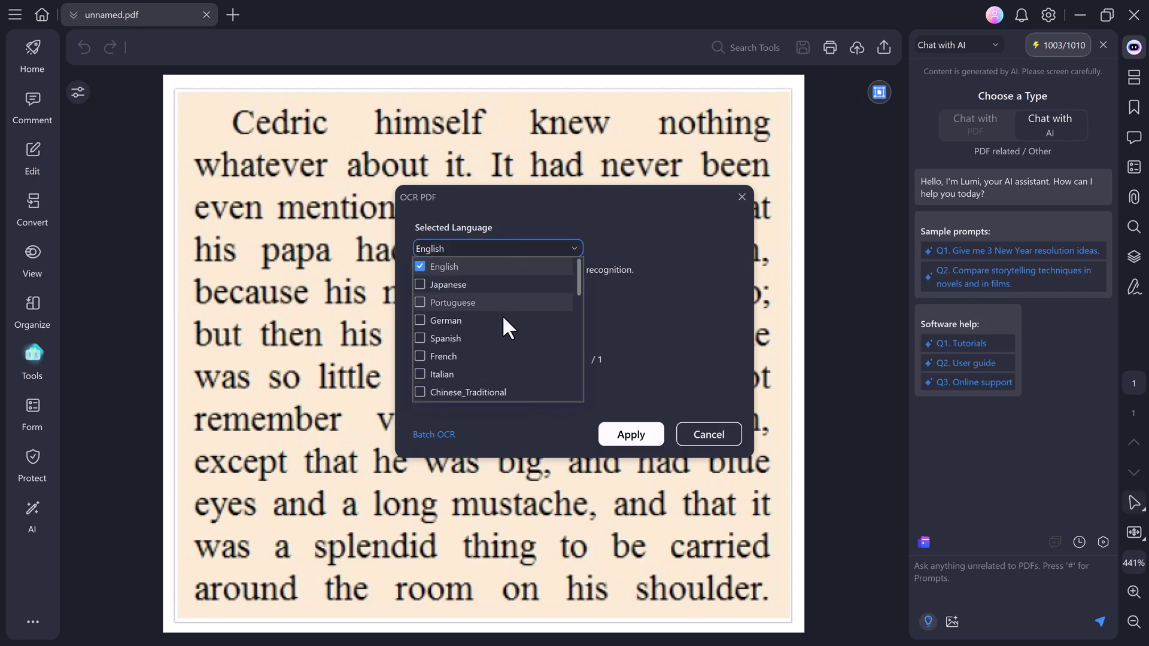
scroll(501, 362, "down", 7)
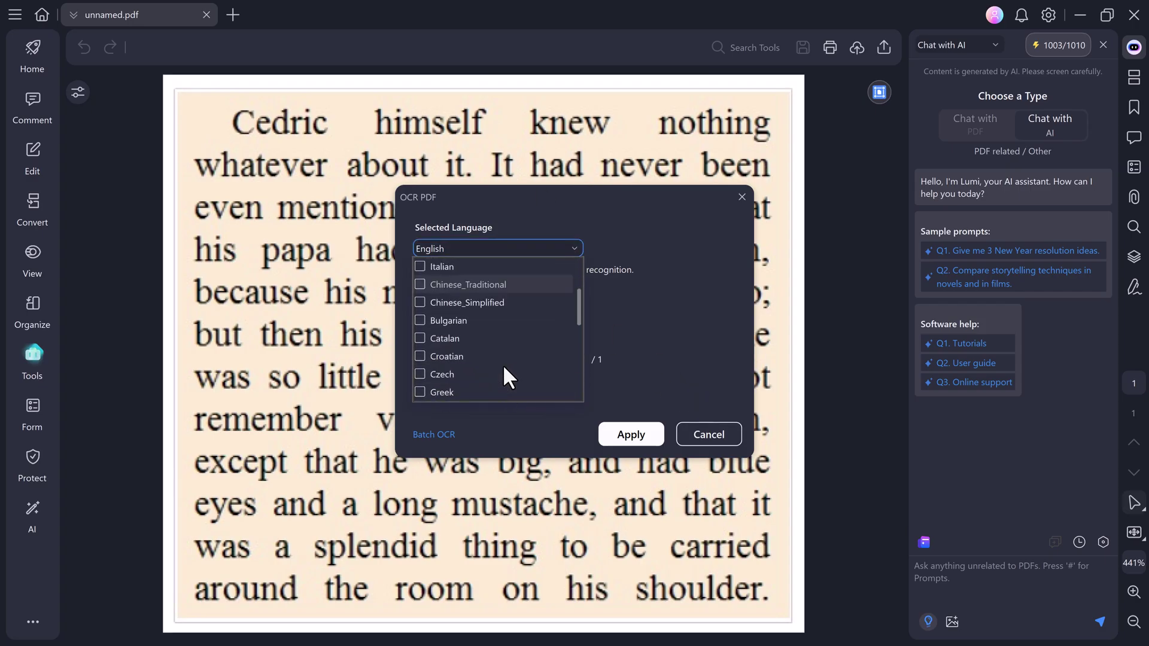
scroll(501, 363, "up", 5)
scroll(502, 363, "up", 3)
left_click(687, 307)
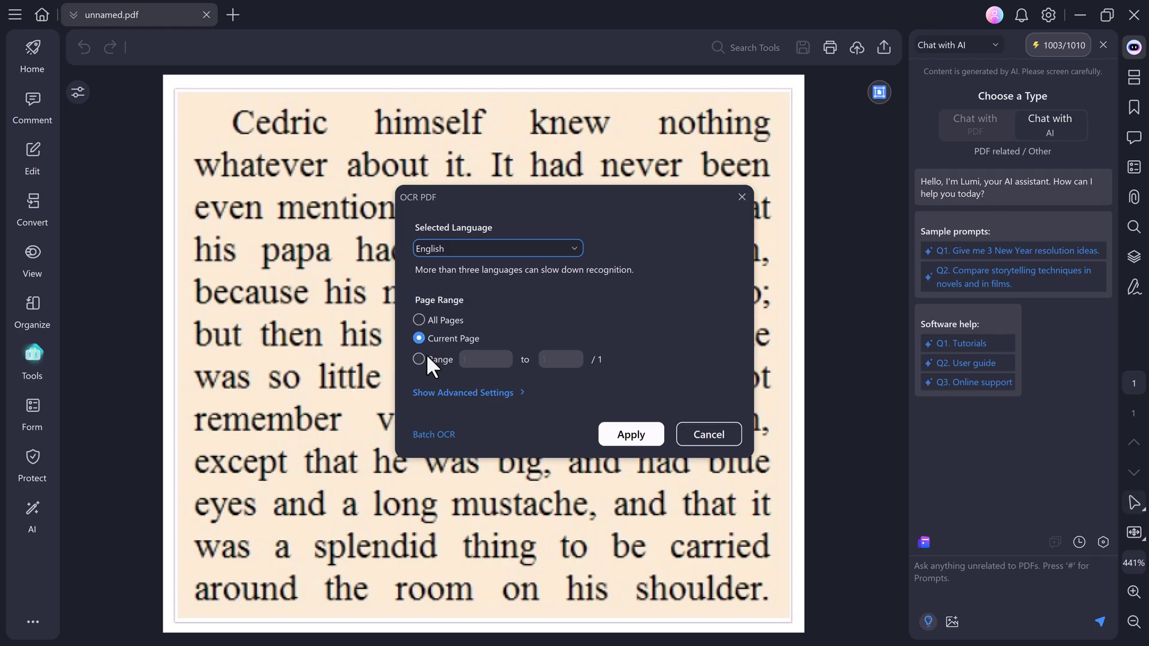
left_click(636, 437)
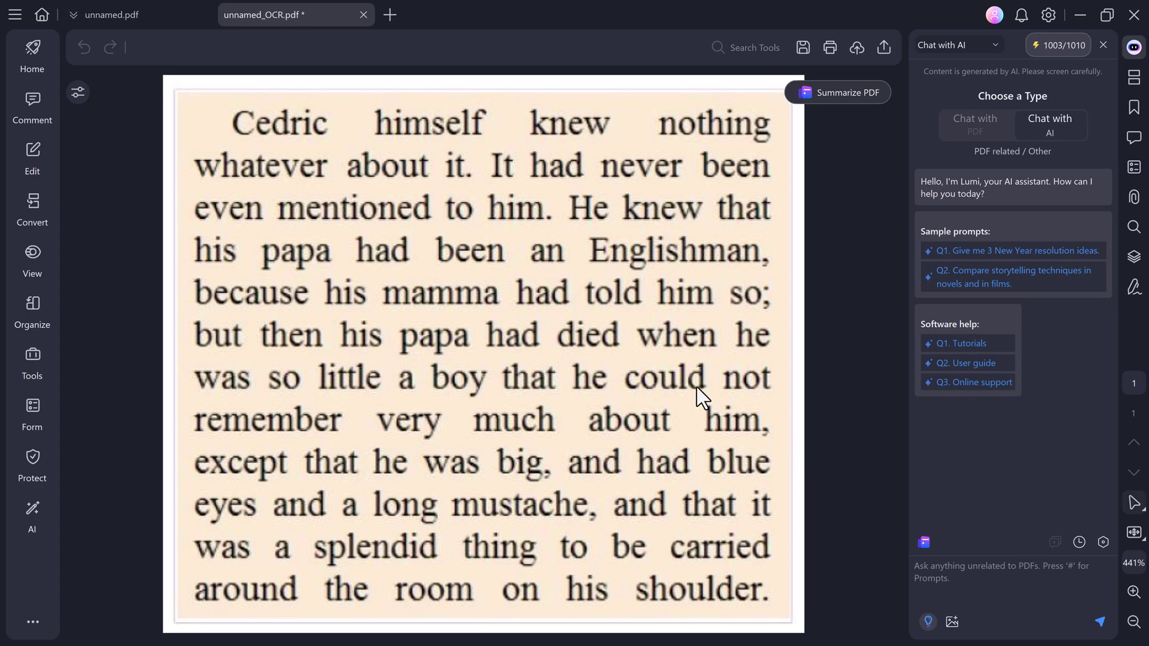
Close the page overview panel and confirm the OCR'd words are selectable.
double_click(677, 336)
left_click(203, 502)
left_click_drag(482, 329, 622, 338)
left_click(617, 336)
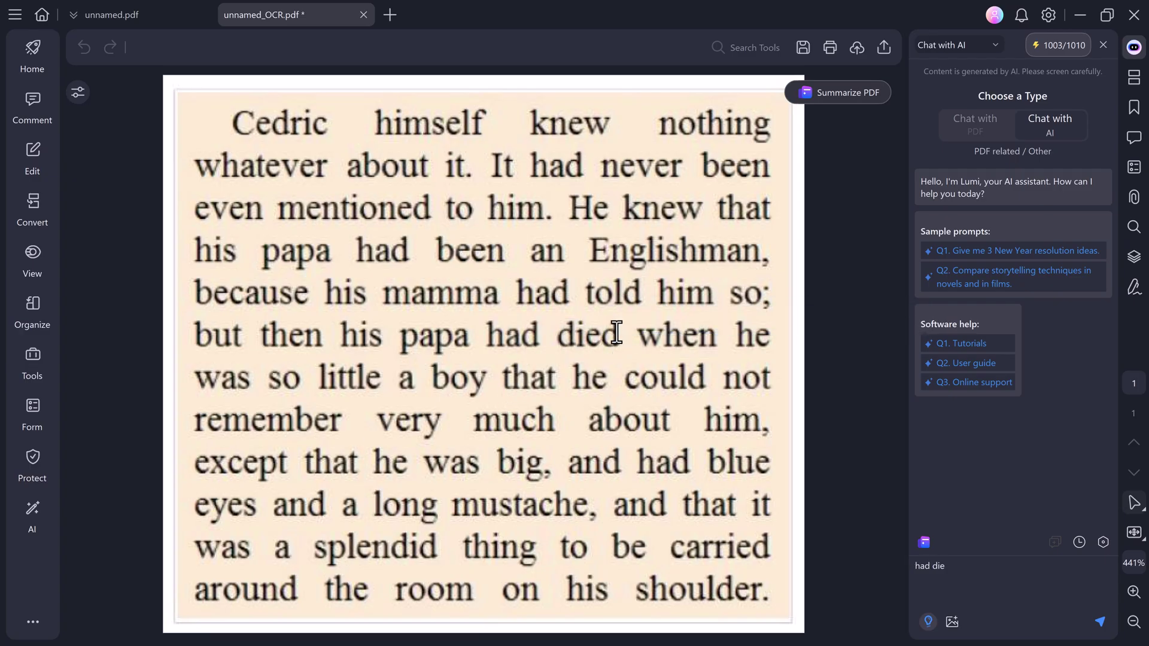
Underline 'died' in red and highlight 'papa' in orange.
double_click(617, 337)
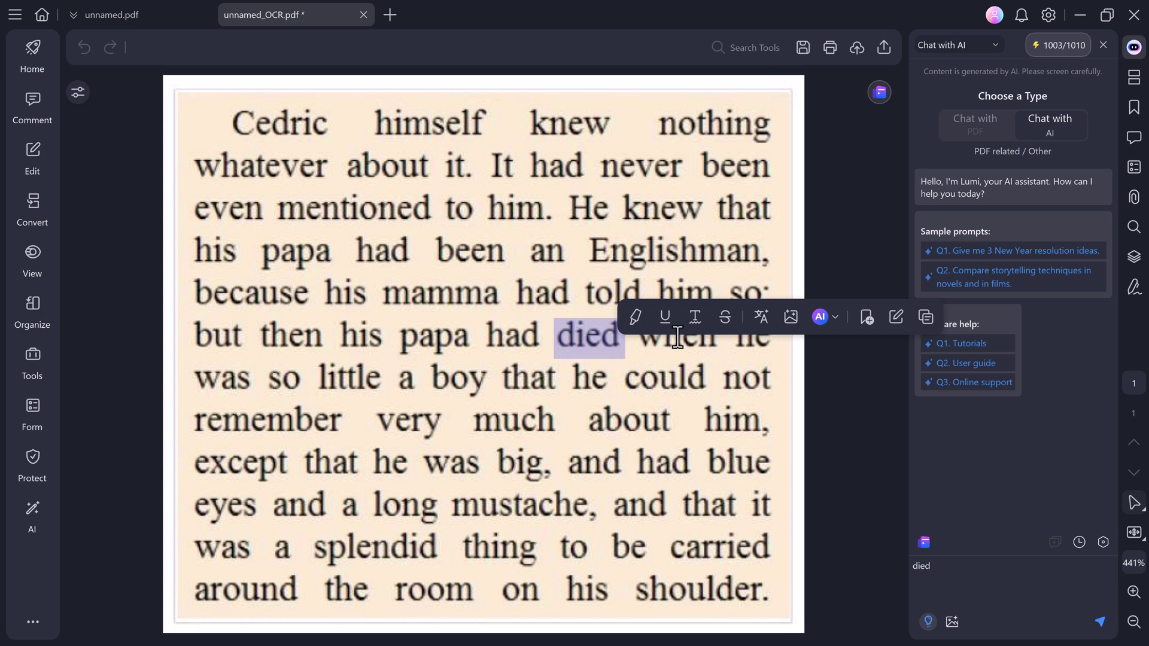
left_click(664, 317)
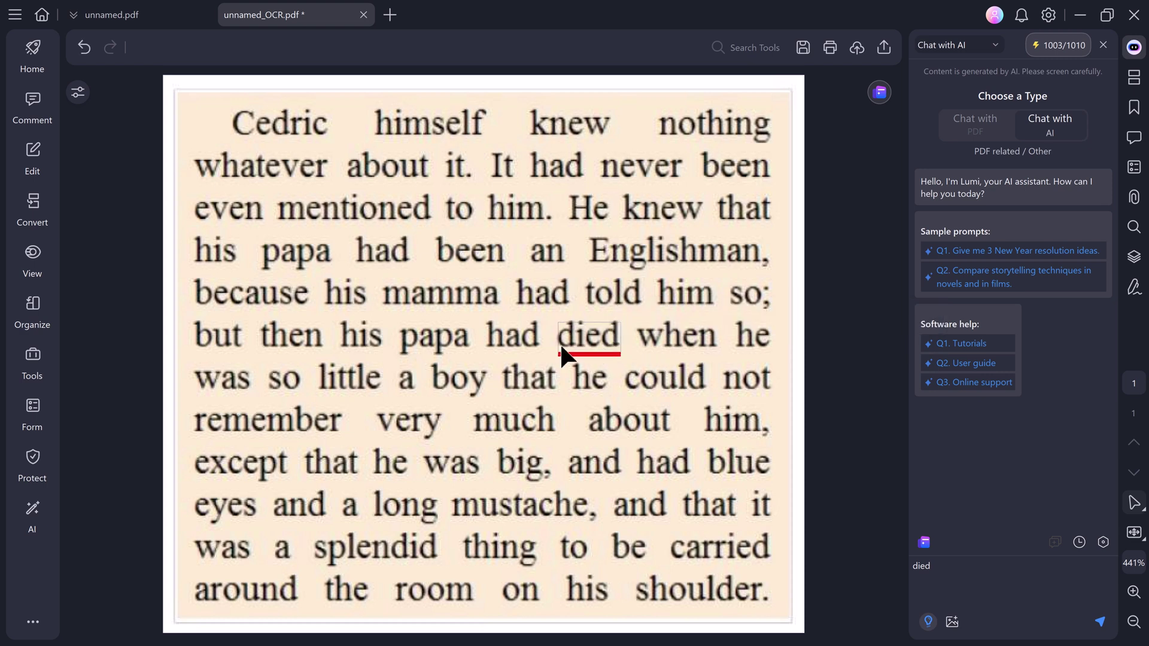
double_click(446, 340)
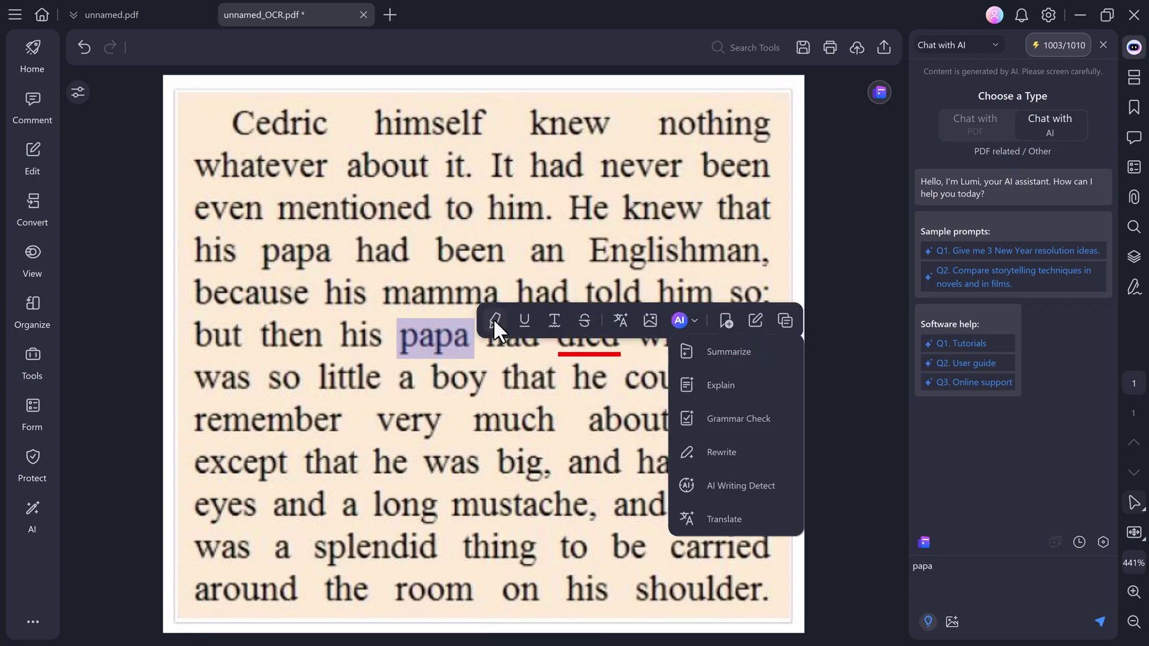
left_click(494, 319)
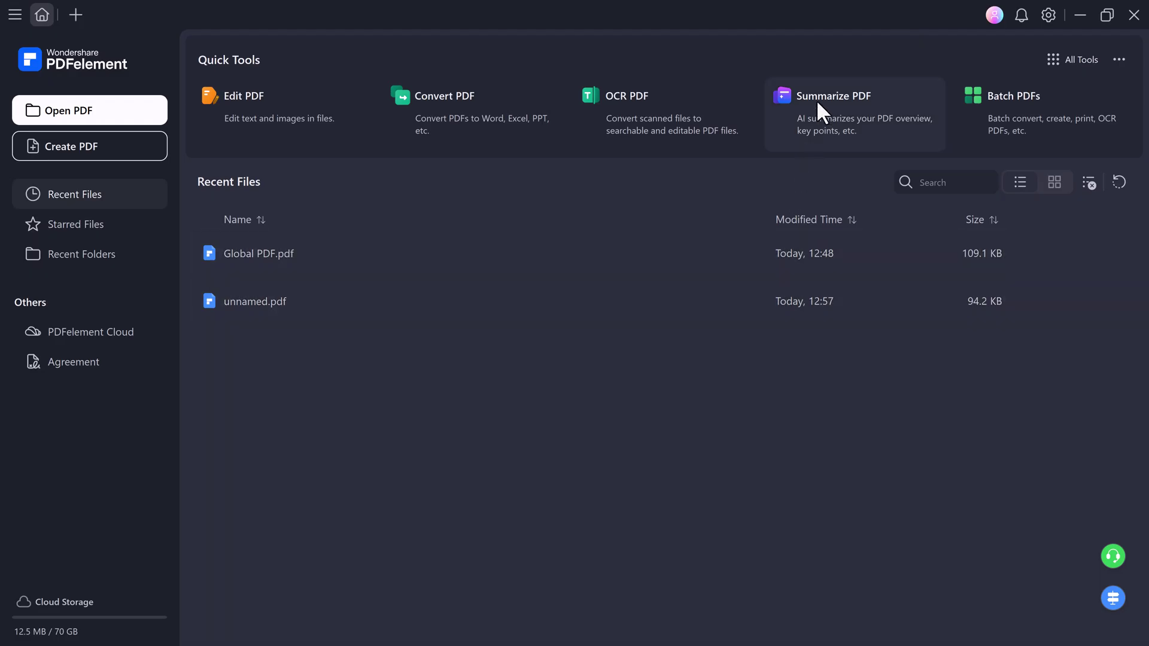
Generate an AI summary of Global PDF.pdf and read through it.
left_click(818, 101)
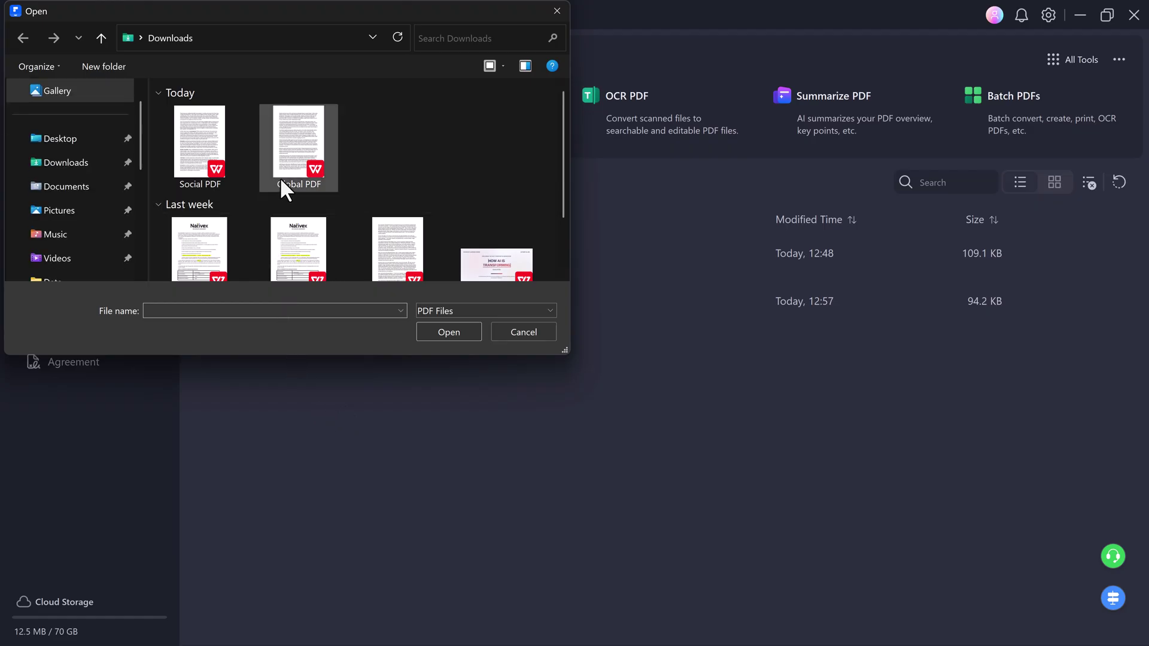
double_click(300, 150)
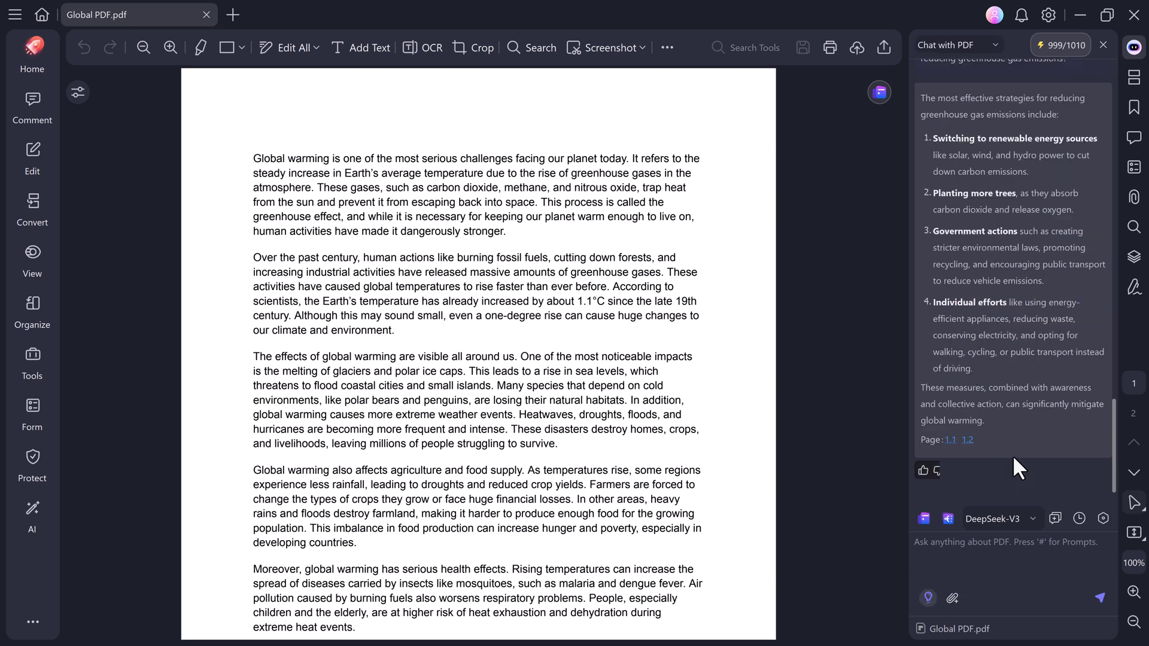
scroll(1013, 454, "up", 5)
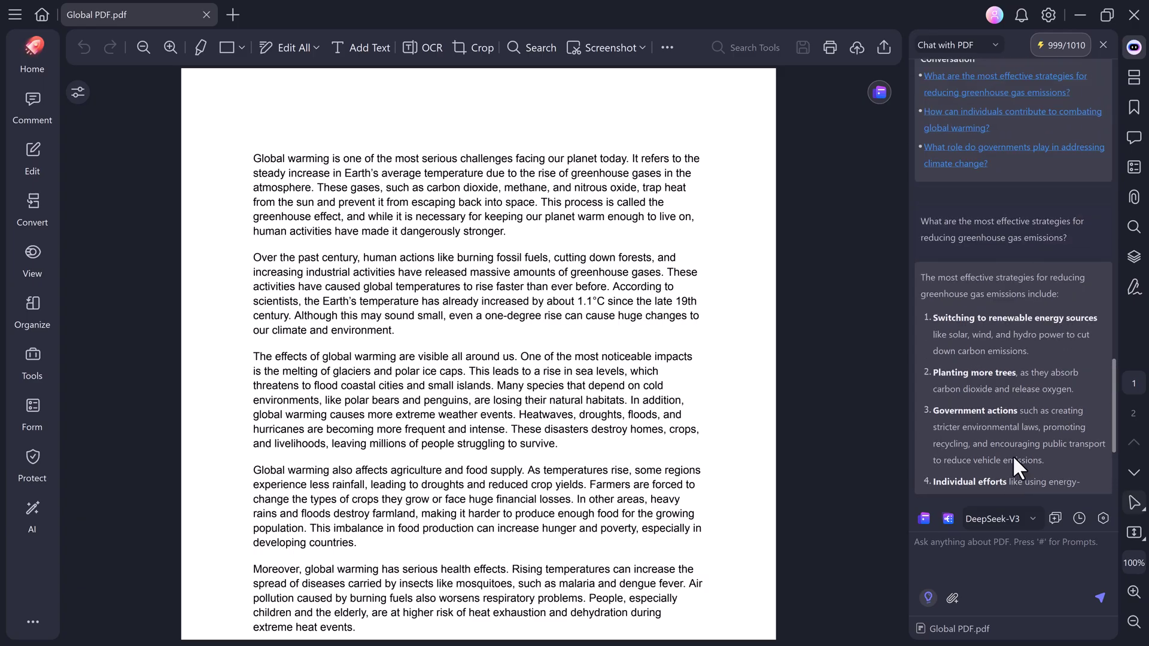
scroll(986, 290, "down", 4)
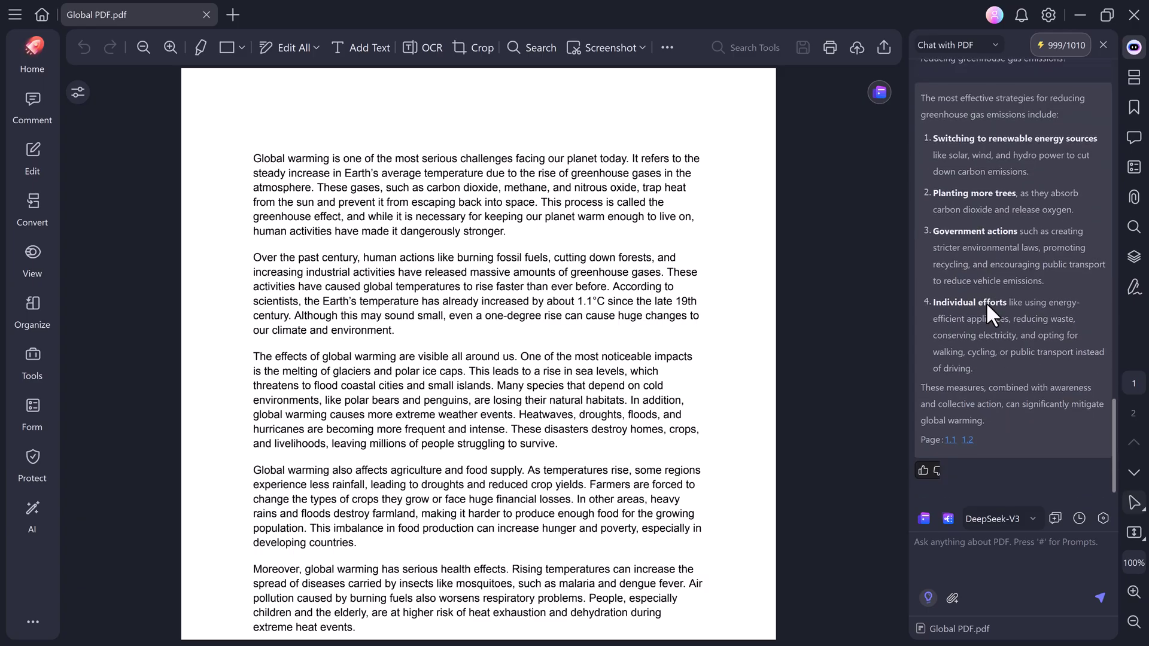
Jump to the source passages cited as 1.1 and 1.2.
left_click(947, 441)
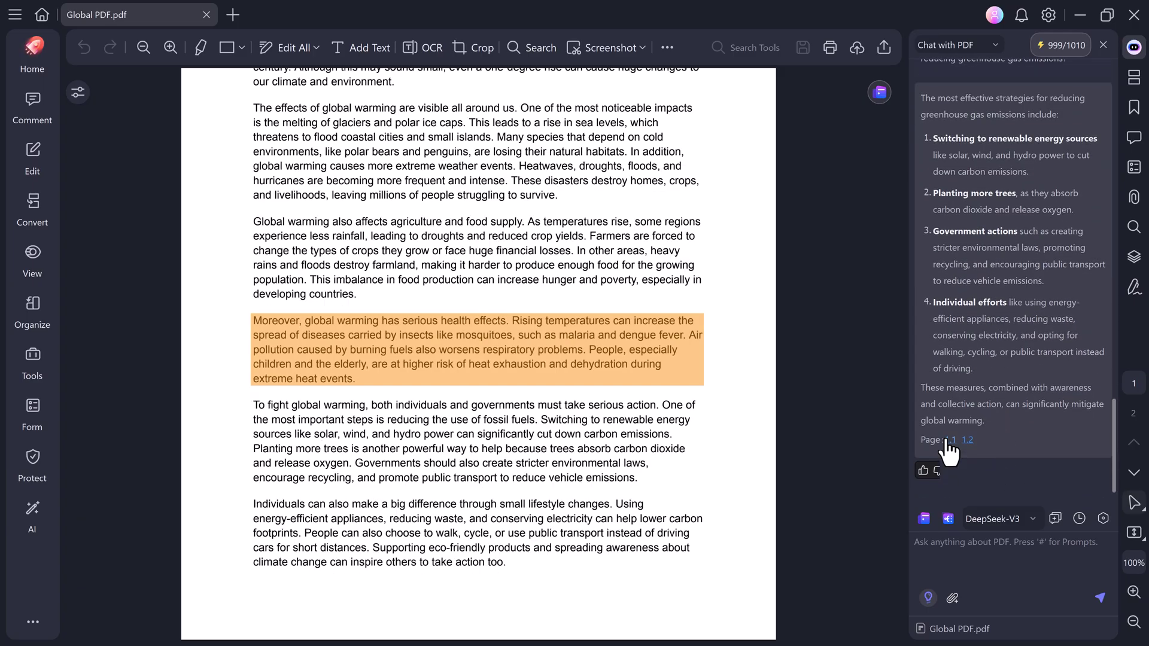
left_click(969, 442)
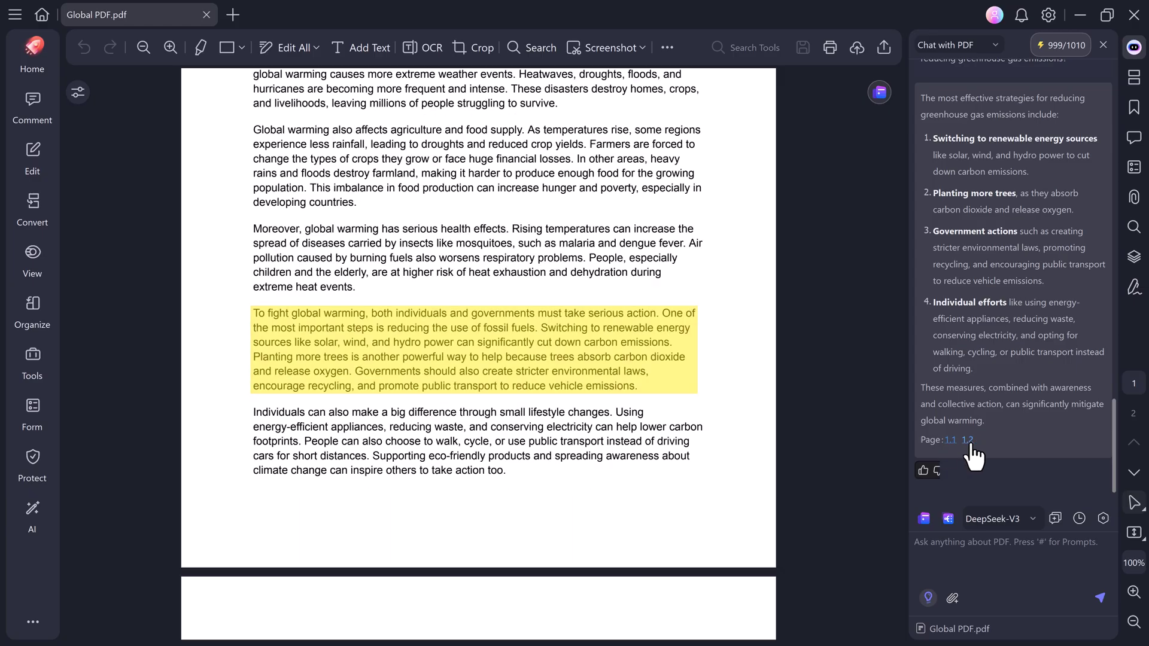
scroll(971, 455, "up", 3)
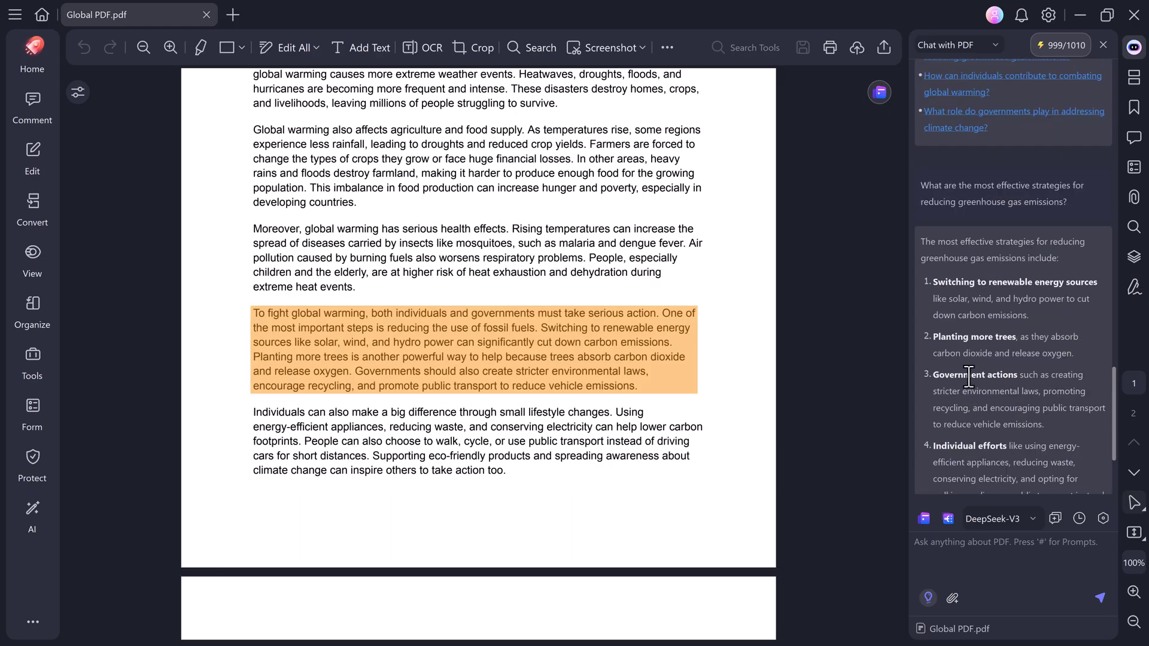
scroll(968, 378, "up", 2)
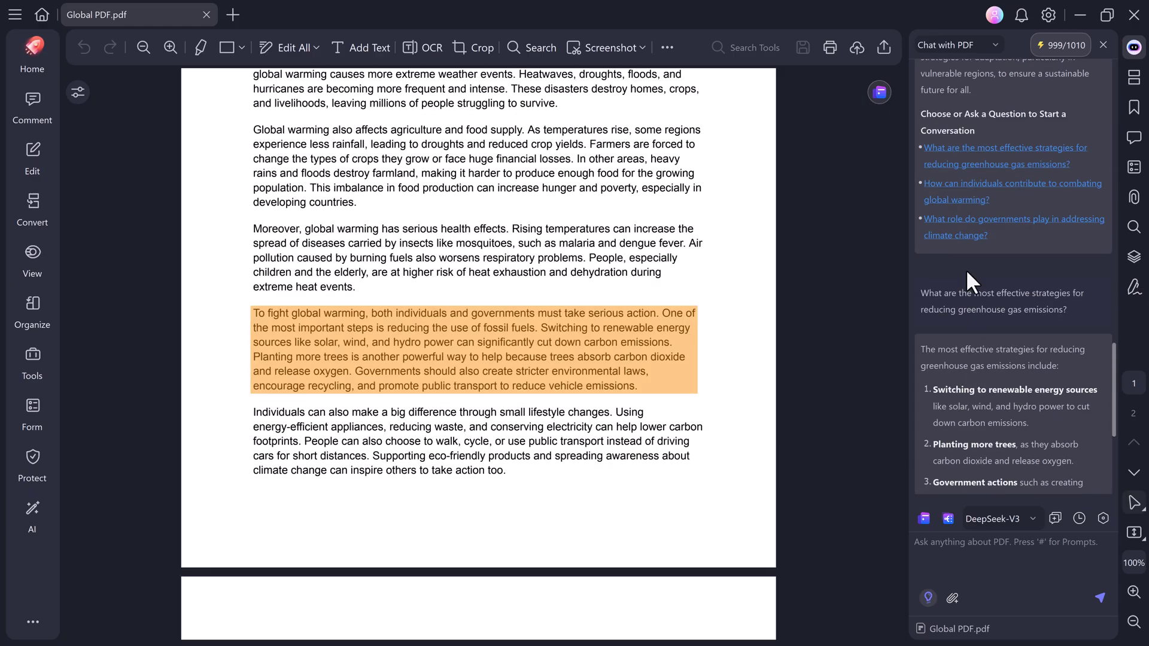
Ask what role governments play in climate change, check the cited passage, then close the file.
left_click(957, 223)
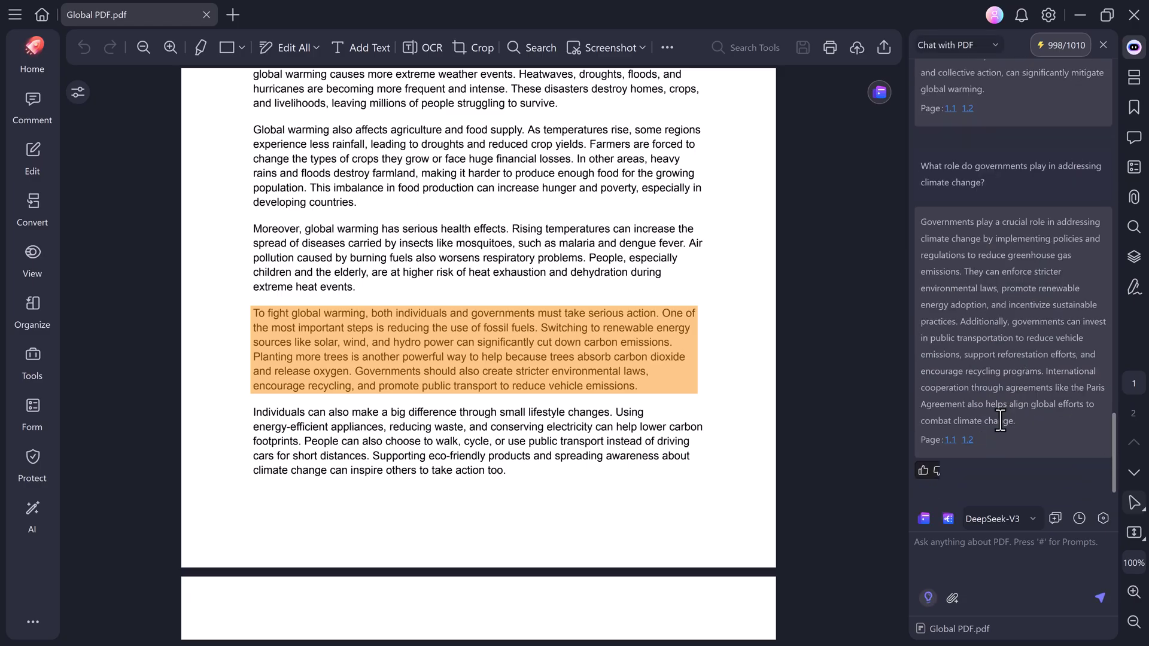
left_click(968, 442)
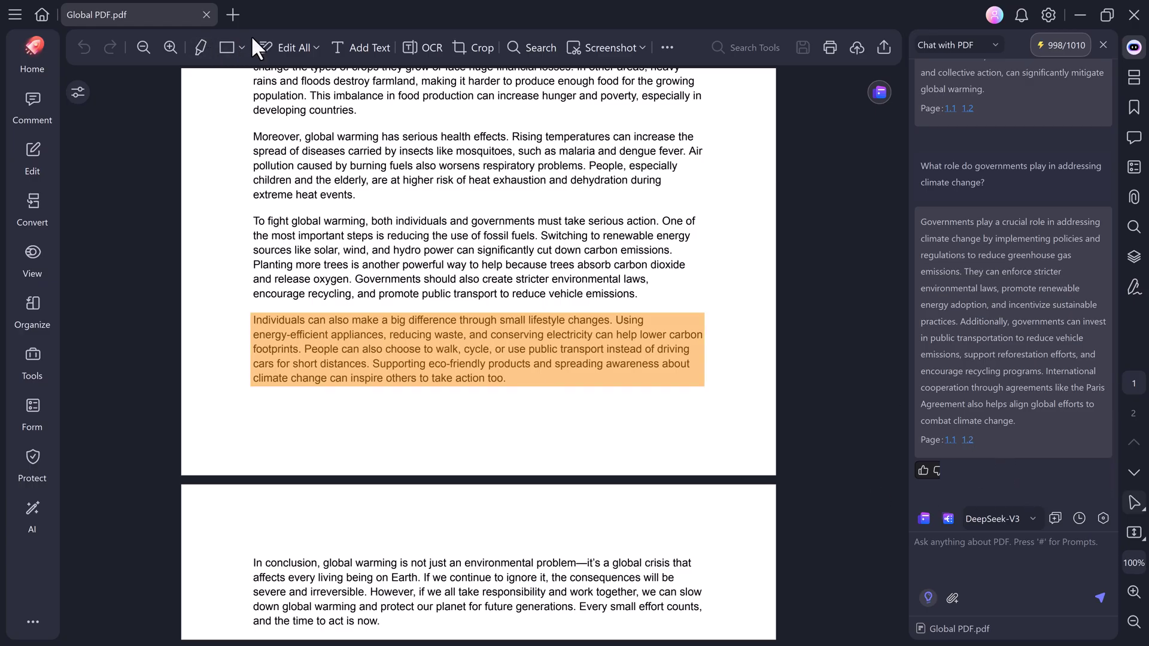
scroll(957, 431, "up", 4)
scroll(992, 385, "up", 10)
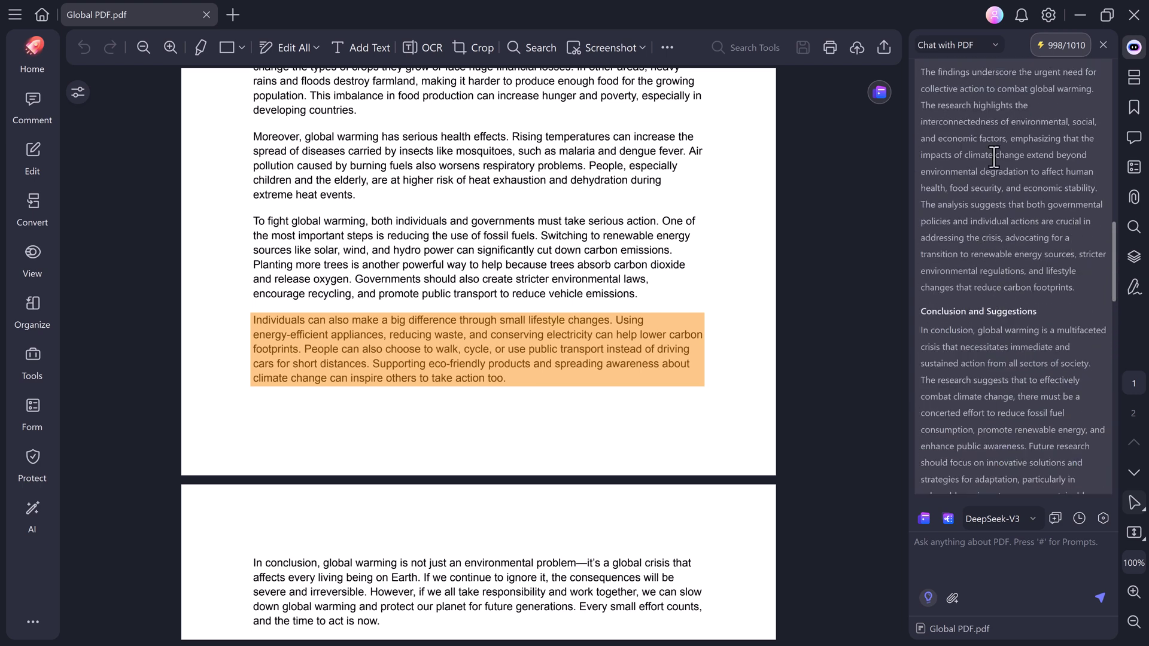
left_click(206, 14)
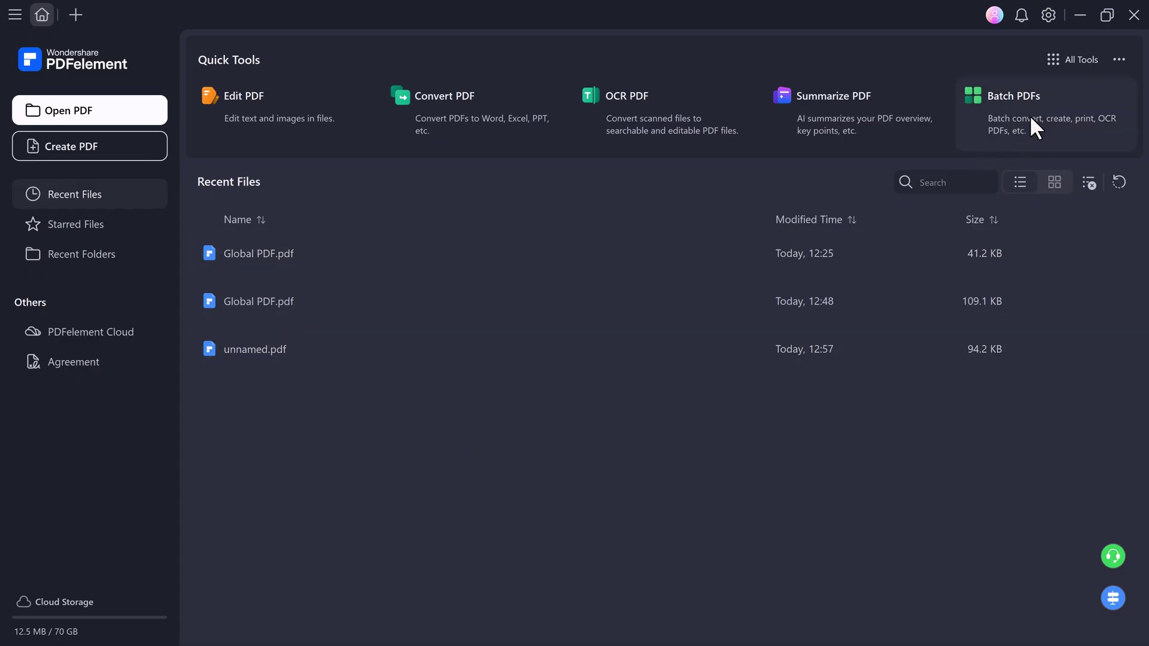
Open the Batch PDFs quick tool and browse its tiles, from Convert and OCR to Crop.
left_click(1059, 128)
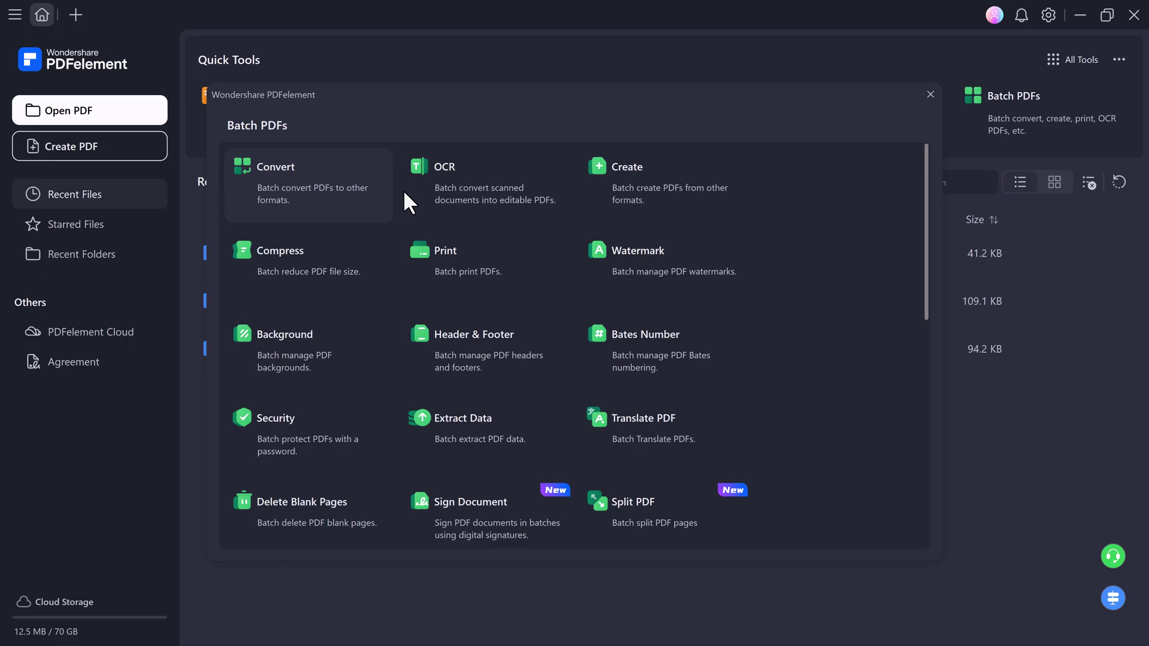
scroll(410, 289, "down", 3)
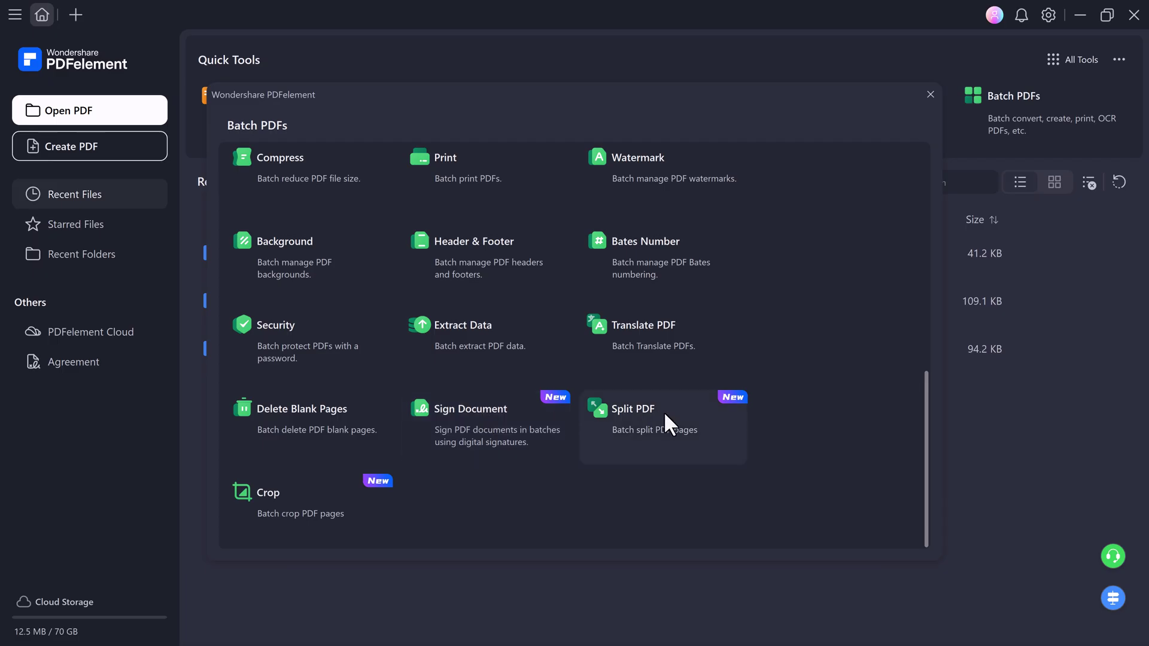
scroll(388, 460, "up", 3)
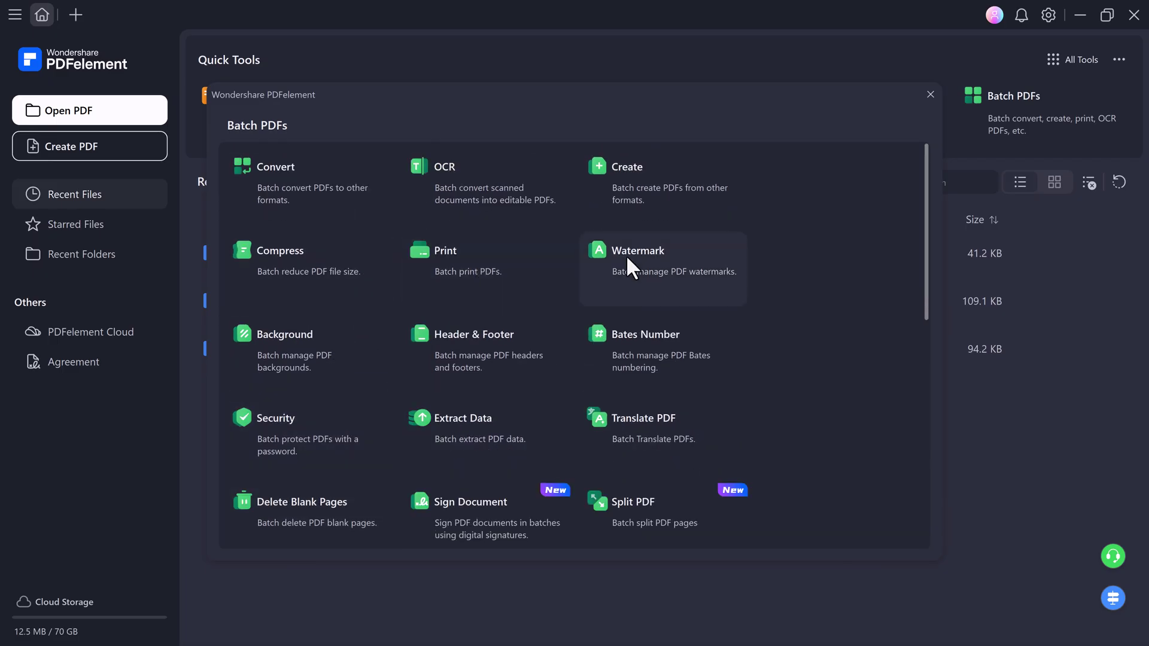